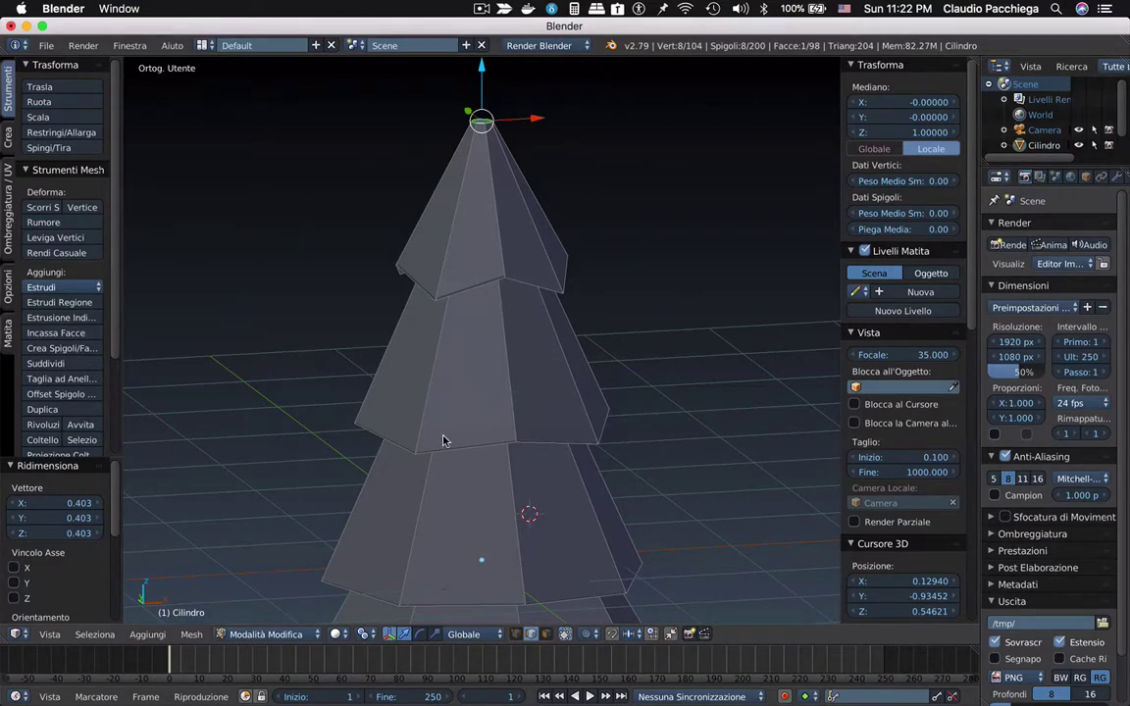
Start a new file by reloading the default startup scene.
{"action": "mouse_move", "coordinate": [467, 441]}
{"action": "middle_mouse_down"}
{"action": "mouse_move", "coordinate": [479, 469]}
{"action": "mouse_move", "coordinate": [529, 467]}
{"action": "mouse_move", "coordinate": [511, 436]}
{"action": "mouse_move", "coordinate": [522, 495]}
{"action": "mouse_move", "coordinate": [539, 504]}
{"action": "mouse_move", "coordinate": [548, 453]}
{"action": "mouse_move", "coordinate": [362, 455]}
{"action": "mouse_move", "coordinate": [441, 454]}
{"action": "middle_mouse_up"}
{"action": "left_click", "coordinate": [363, 455]}
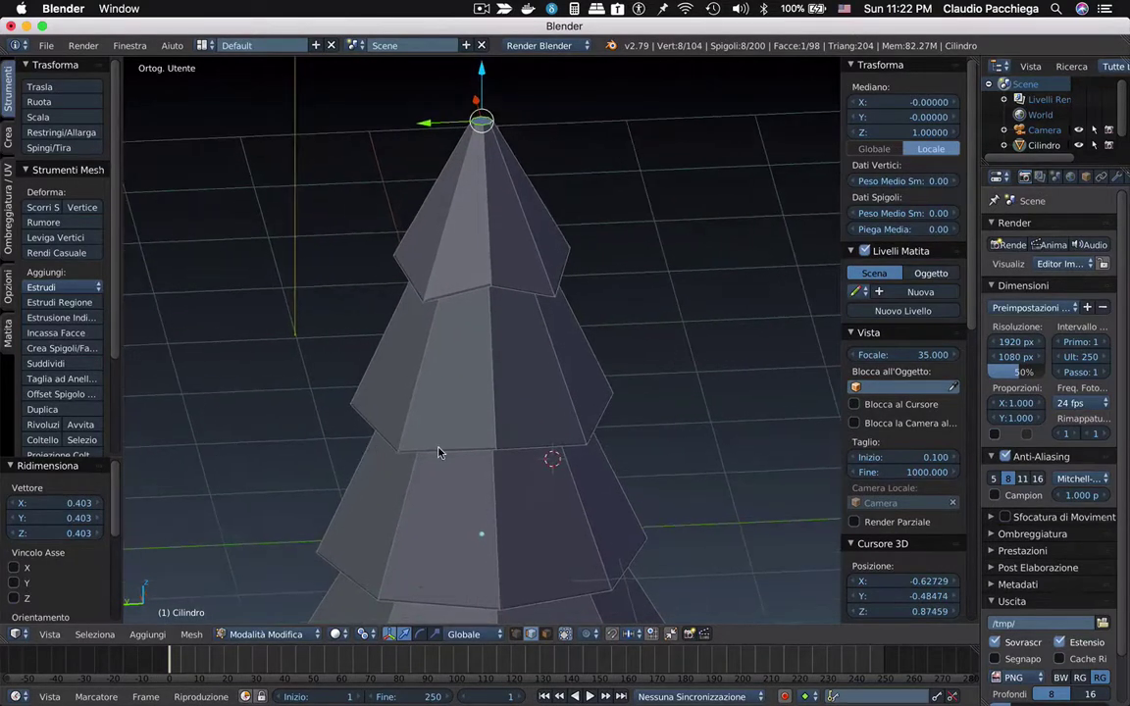
{"action": "left_click", "coordinate": [45, 45]}
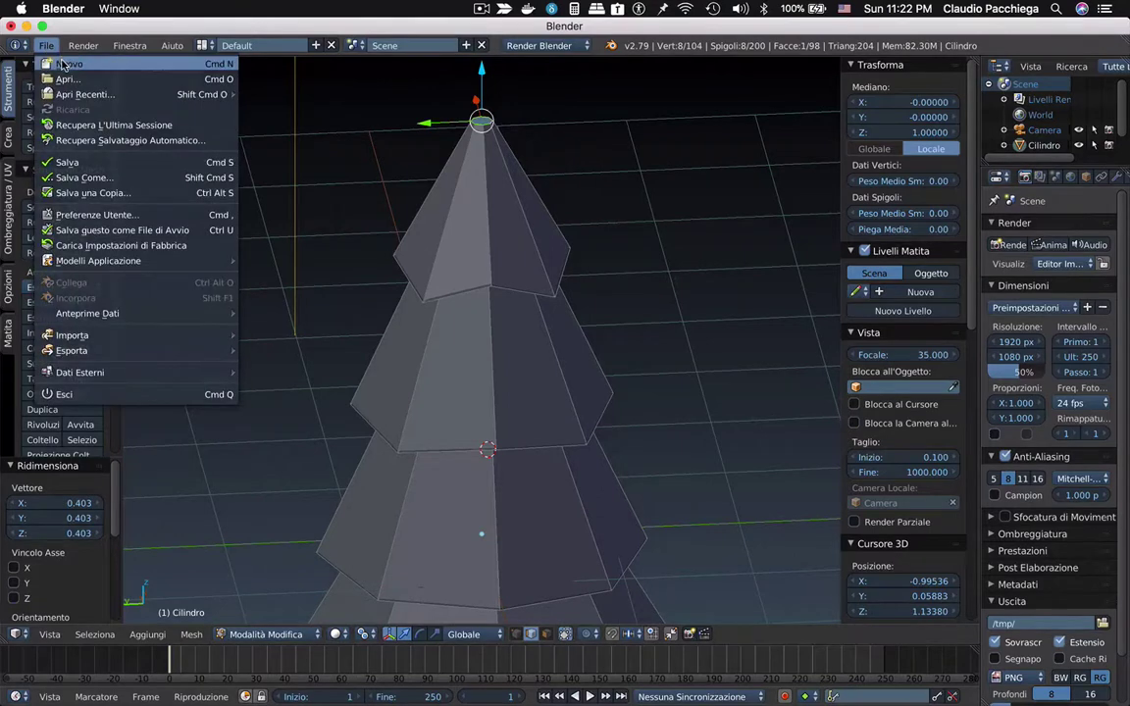
{"action": "left_click", "coordinate": [61, 64]}
{"action": "left_click", "coordinate": [61, 75]}
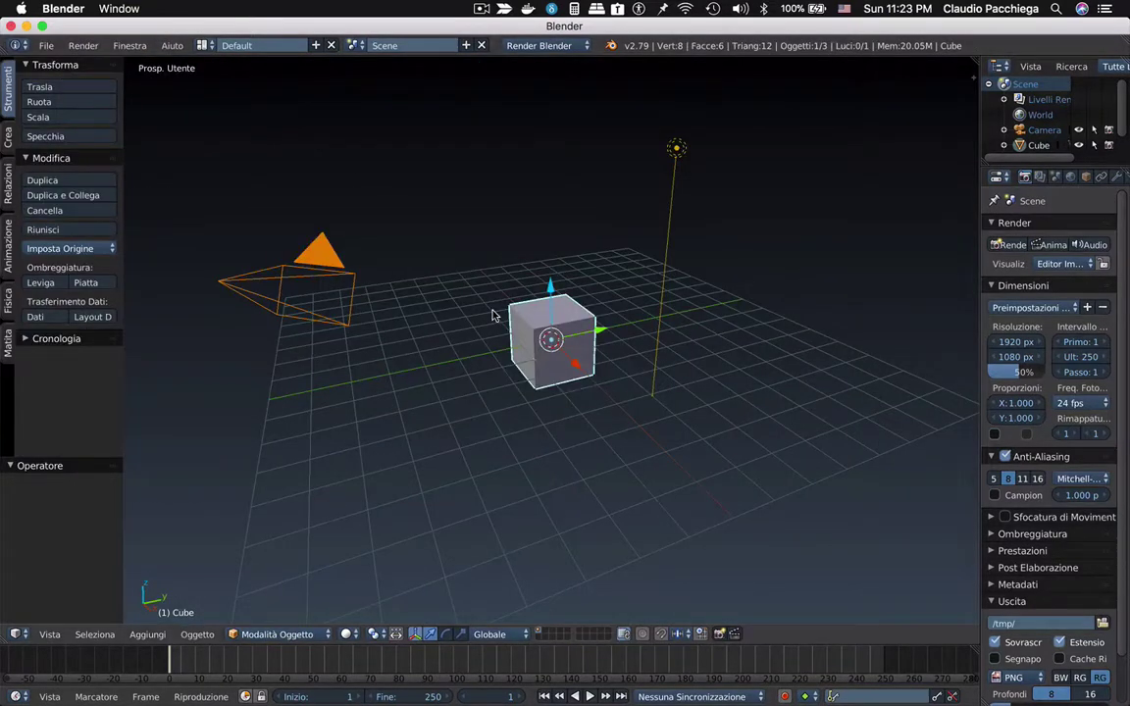
Delete the default cube, leaving only the camera and lamp.
{"action": "key", "text": "x"}
{"action": "left_click", "coordinate": [573, 343]}
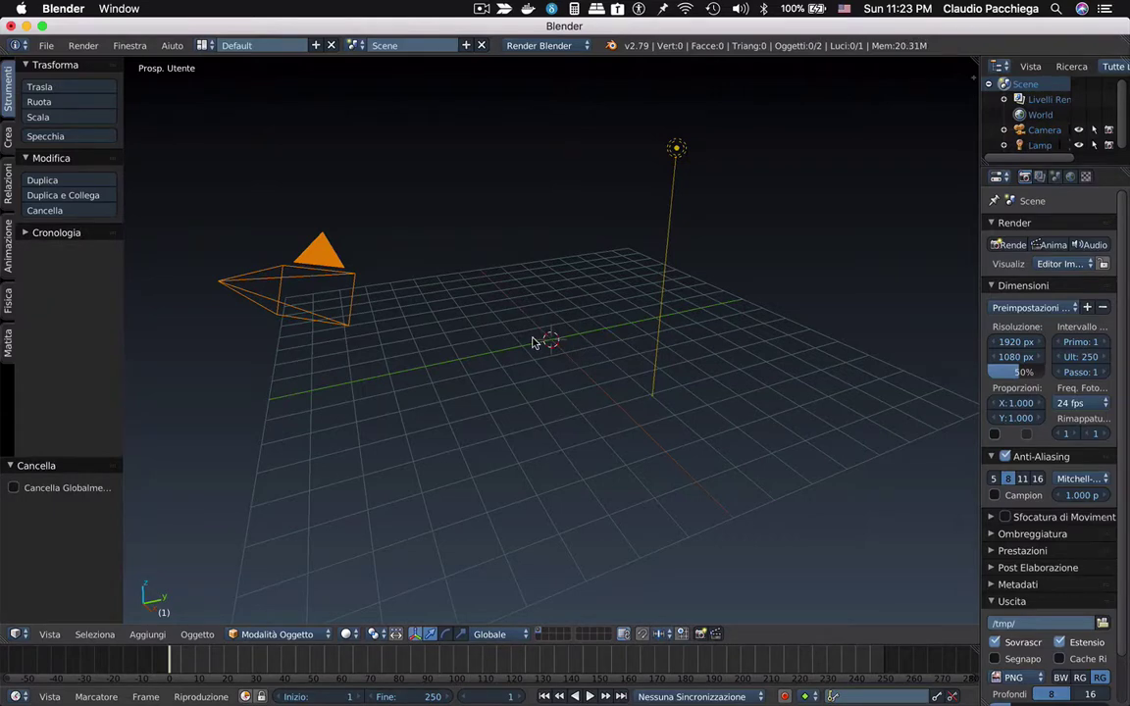
{"action": "key", "text": "shift+a"}
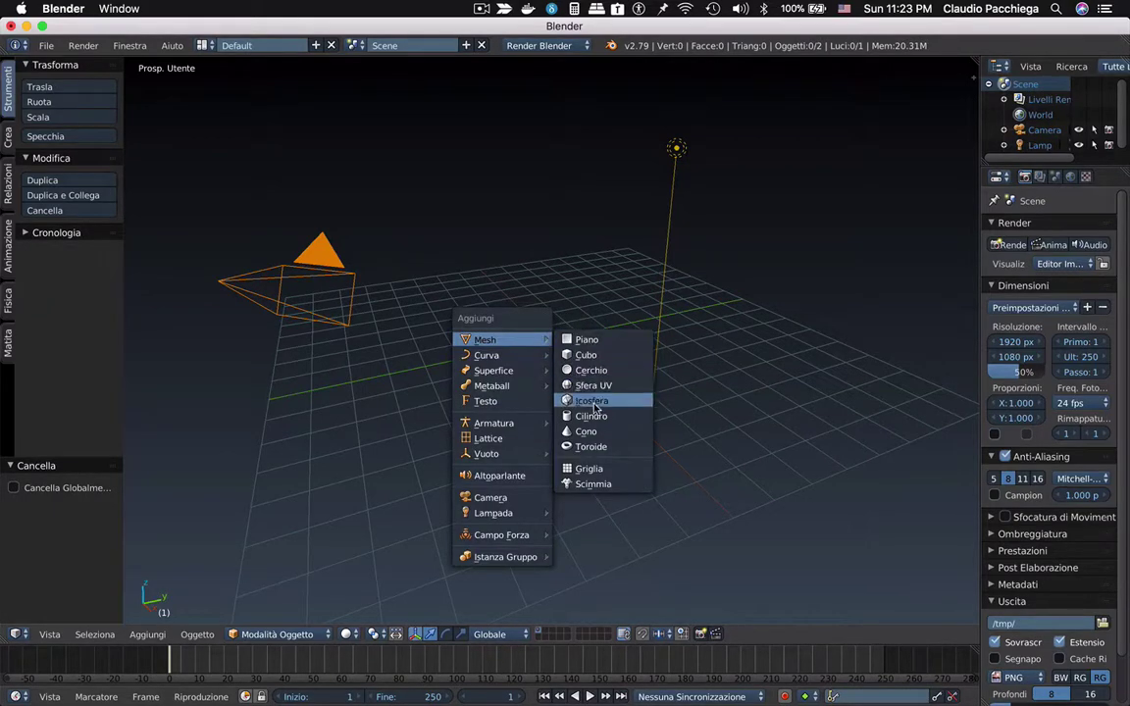
Add a cylinder with 8 vertices and radius 1.
{"action": "left_click", "coordinate": [591, 415]}
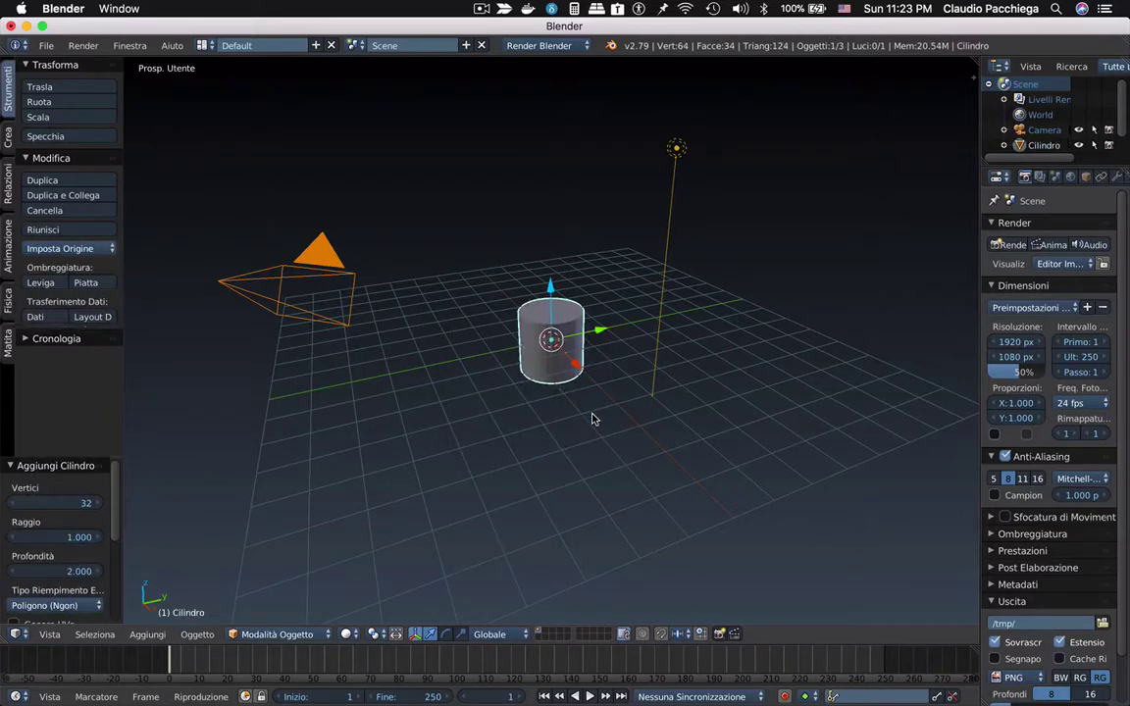
{"action": "left_click", "coordinate": [56, 505]}
{"action": "type", "text": "8"}
{"action": "key", "text": "Tab"}
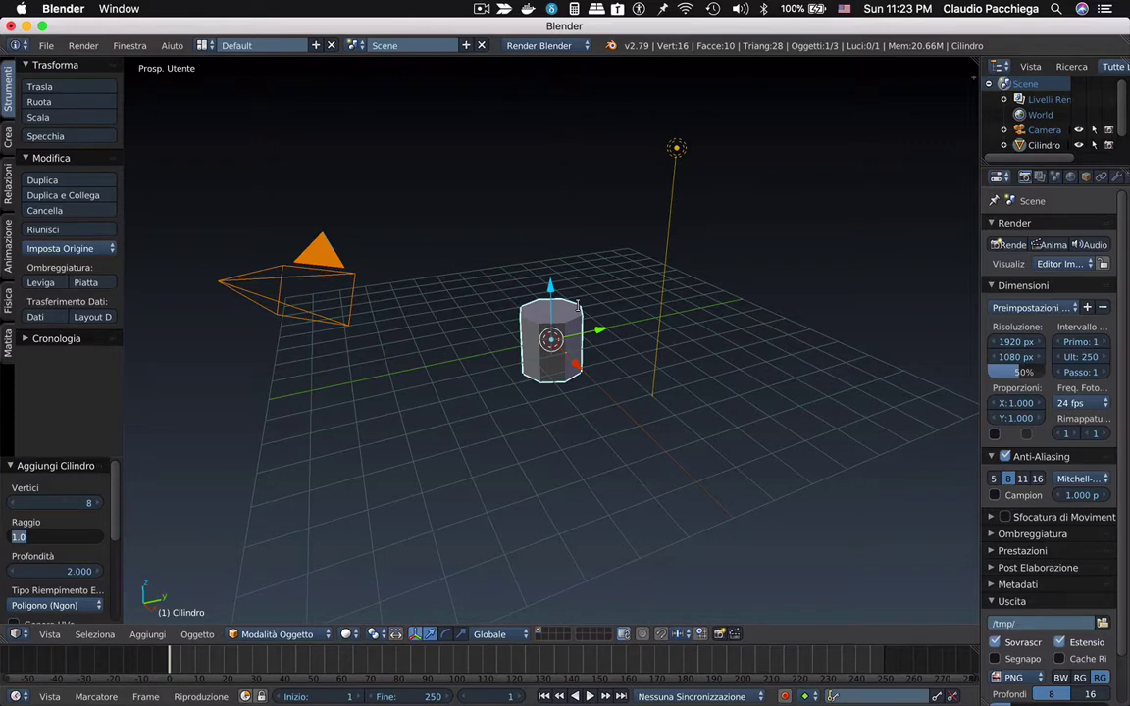
{"action": "type", "text": "1"}
{"action": "key", "text": "Return"}
In front orthographic view, scale the cylinder 2.968 along Z and enter Edit Mode.
{"action": "key", "text": "KP_1"}
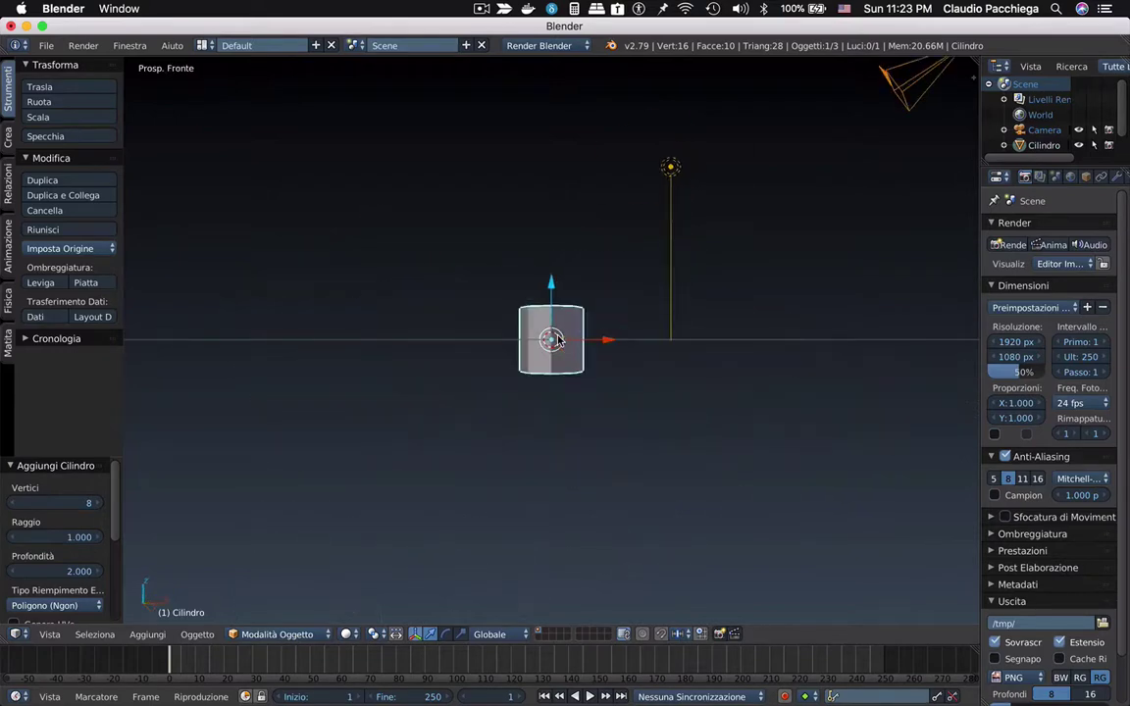
{"action": "key", "text": "KP_5"}
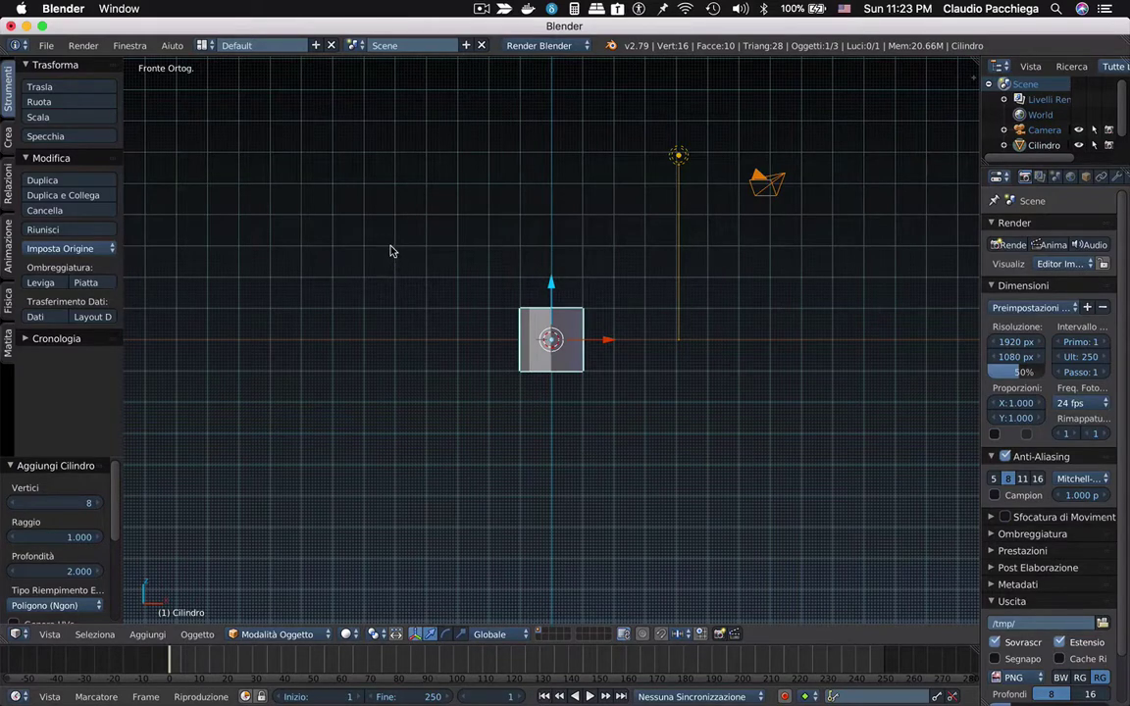
{"action": "key", "text": "s"}
{"action": "key", "text": "z"}
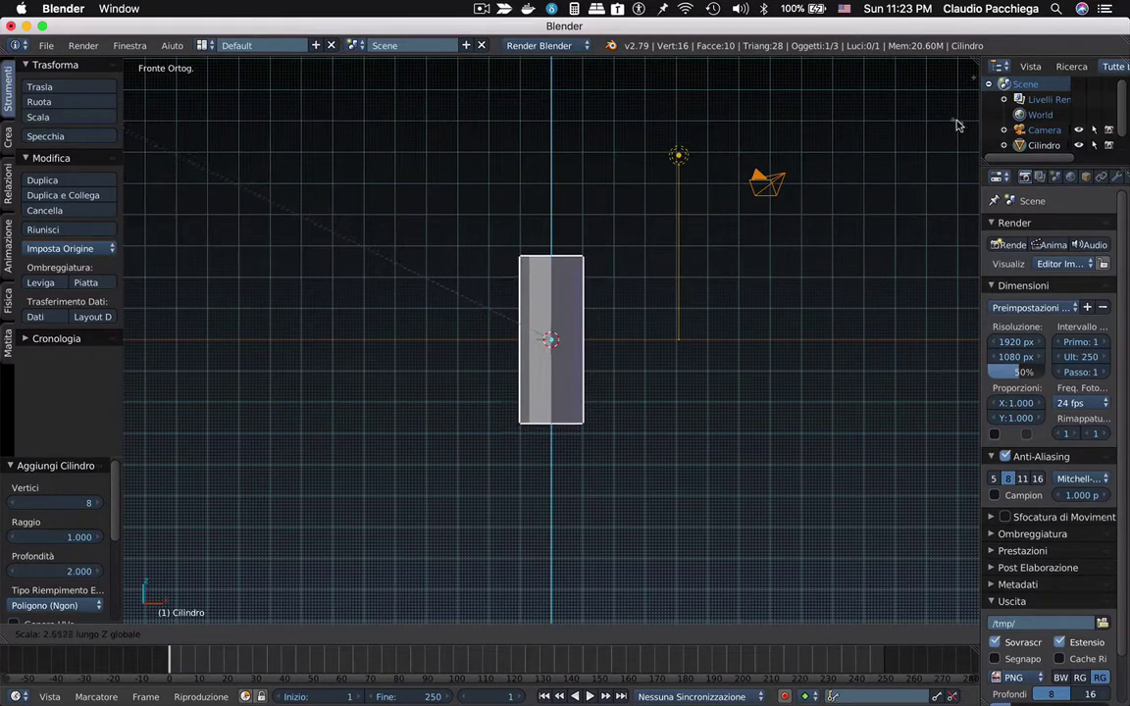
{"action": "left_click", "coordinate": [895, 125]}
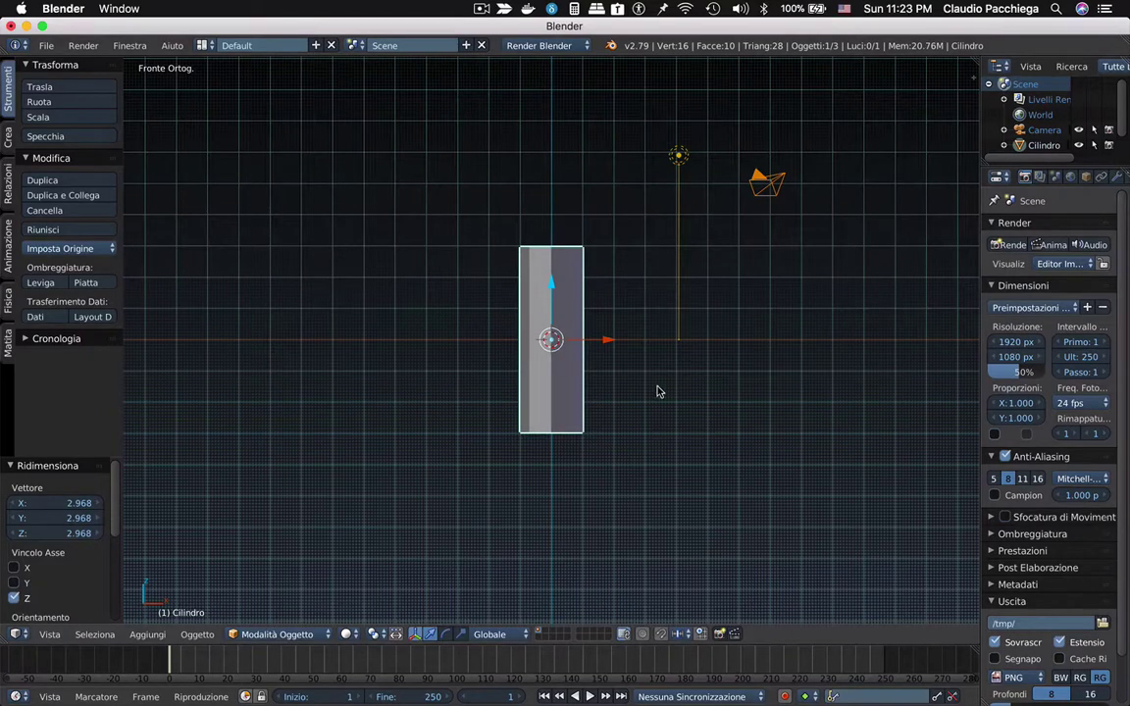
{"action": "key", "text": "Tab"}
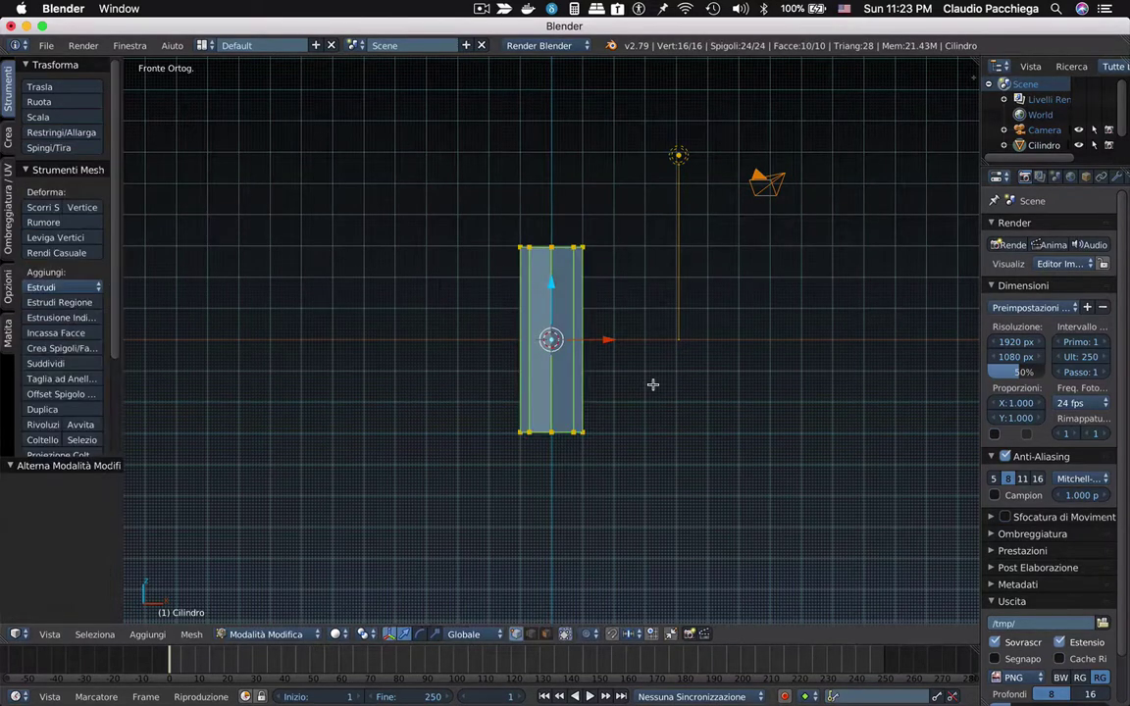
Scale the cylinder's top vertex ring to 0.168 to form a narrow spire.
{"action": "key", "text": "a"}
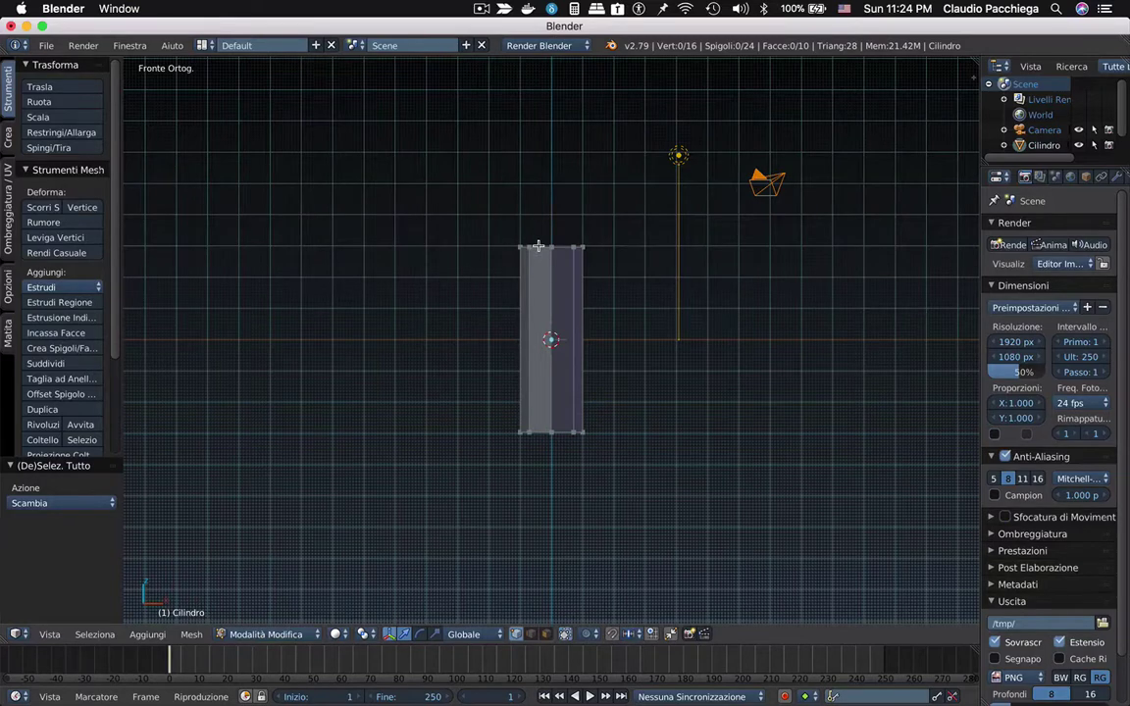
{"action": "right_click", "coordinate": [538, 246], "text": "alt"}
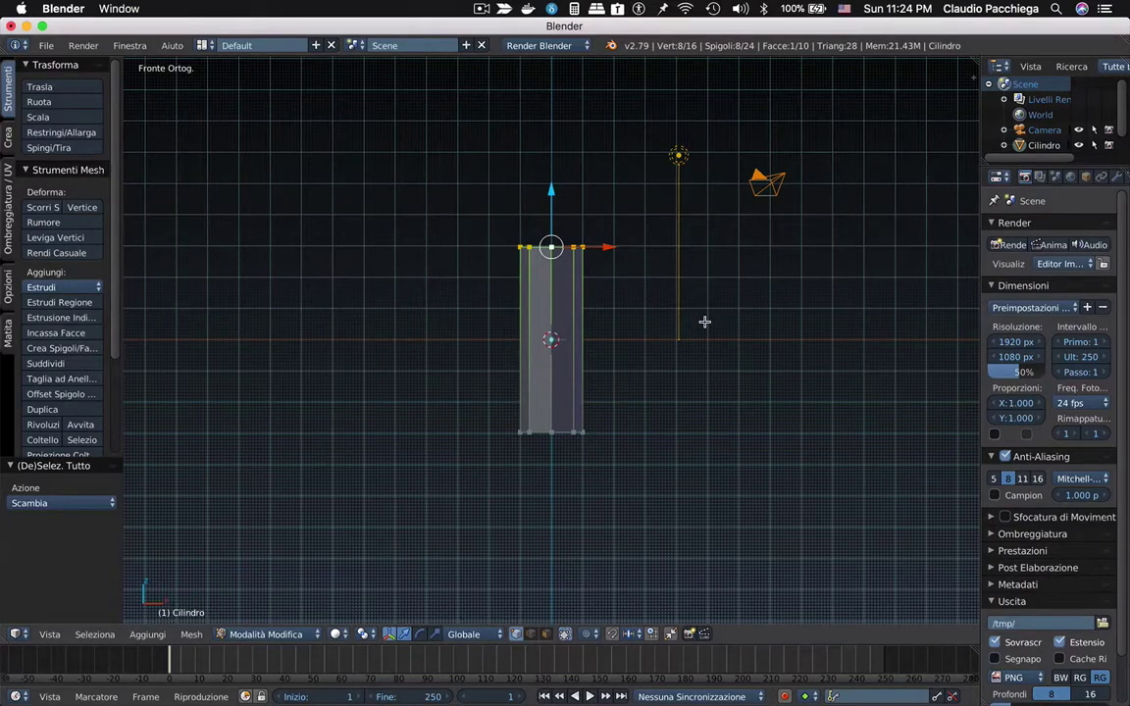
{"action": "key", "text": "s"}
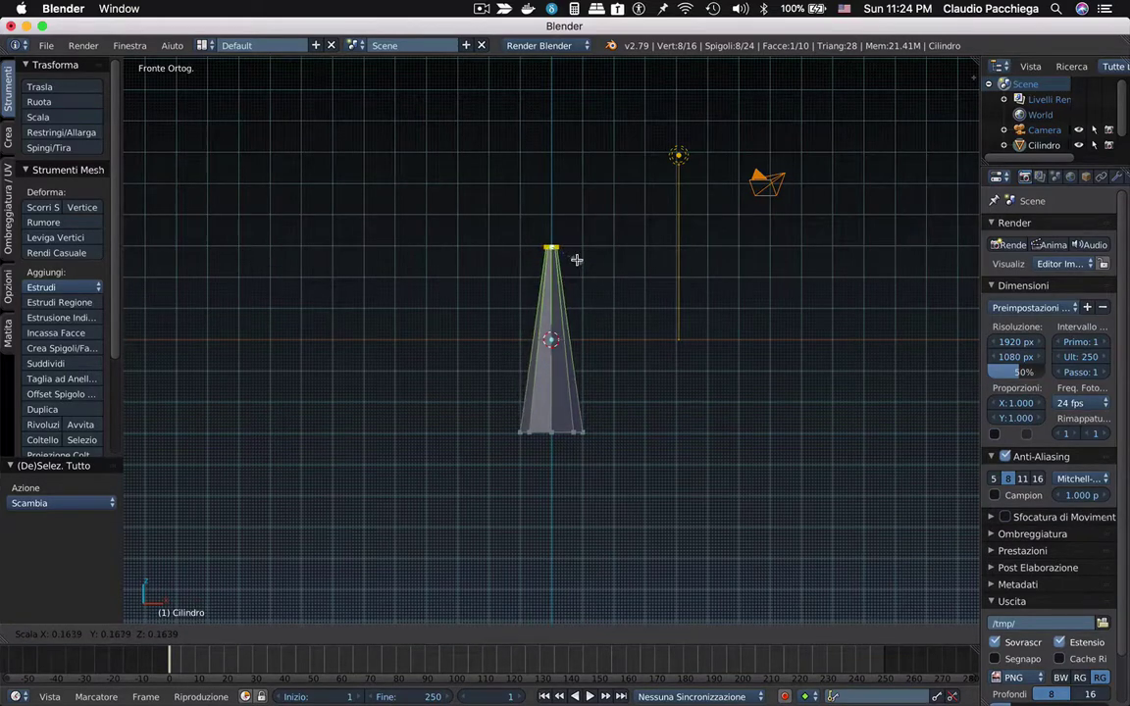
{"action": "left_click", "coordinate": [577, 260]}
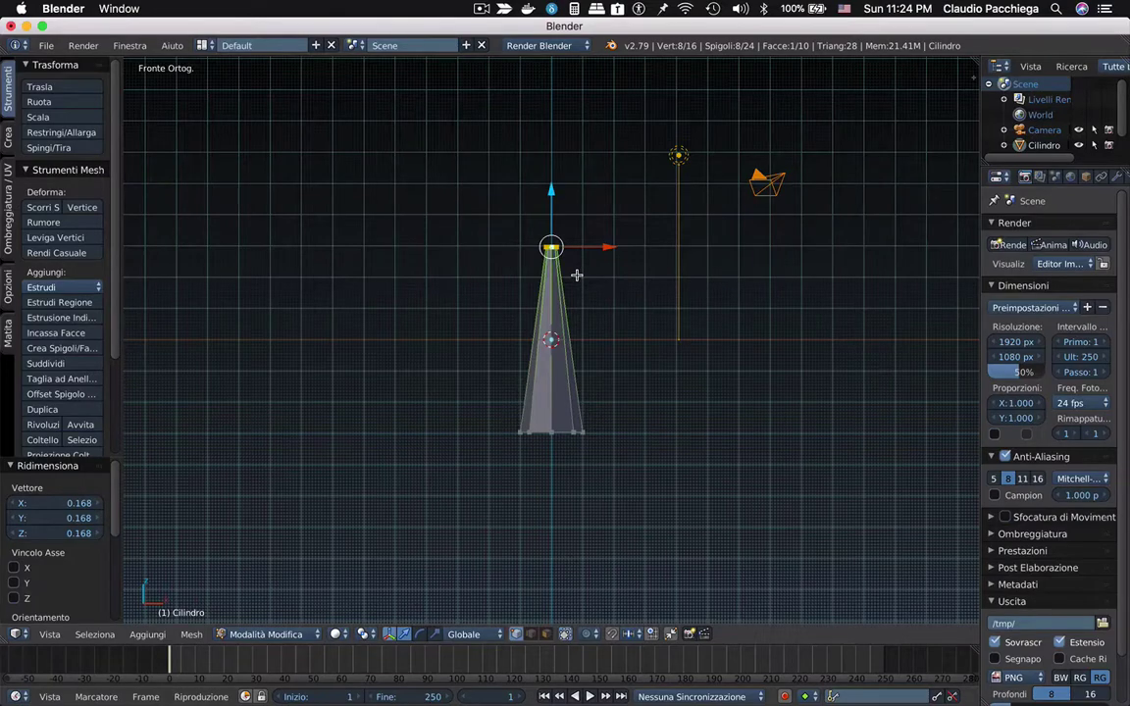
{"action": "scroll", "coordinate": [577, 305], "scroll_direction": "up", "scroll_amount": 2}
{"action": "scroll", "coordinate": [588, 305], "scroll_direction": "up", "scroll_amount": 1}
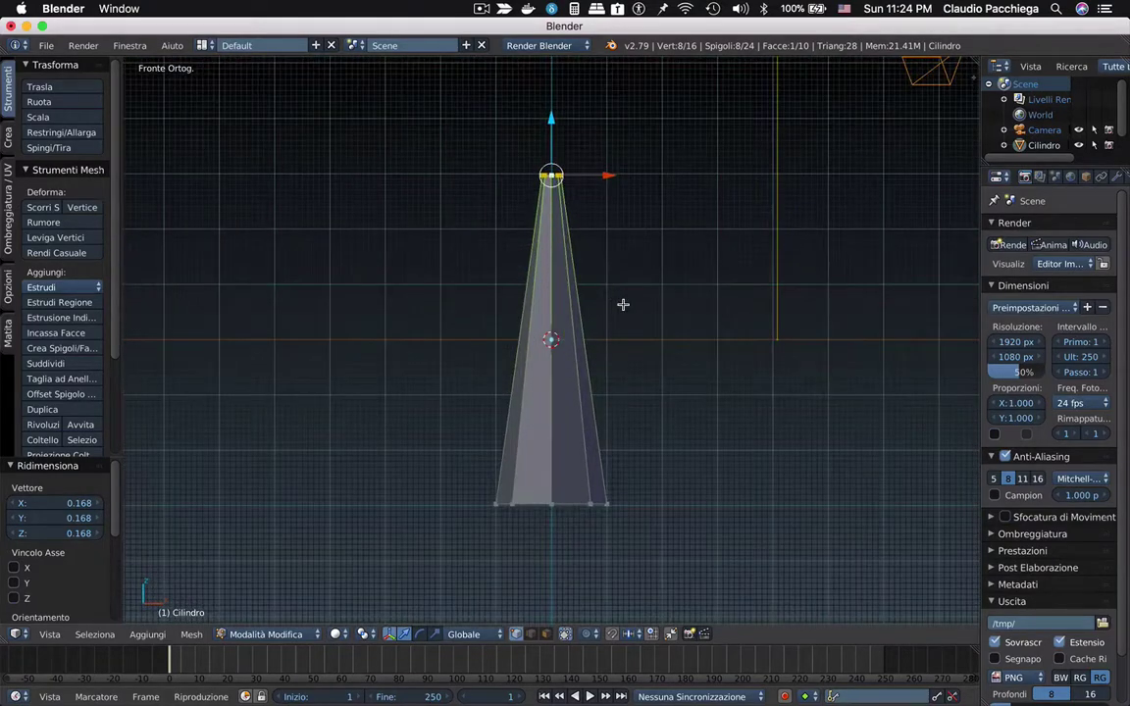
{"action": "scroll", "coordinate": [608, 304], "scroll_direction": "up", "scroll_amount": 2}
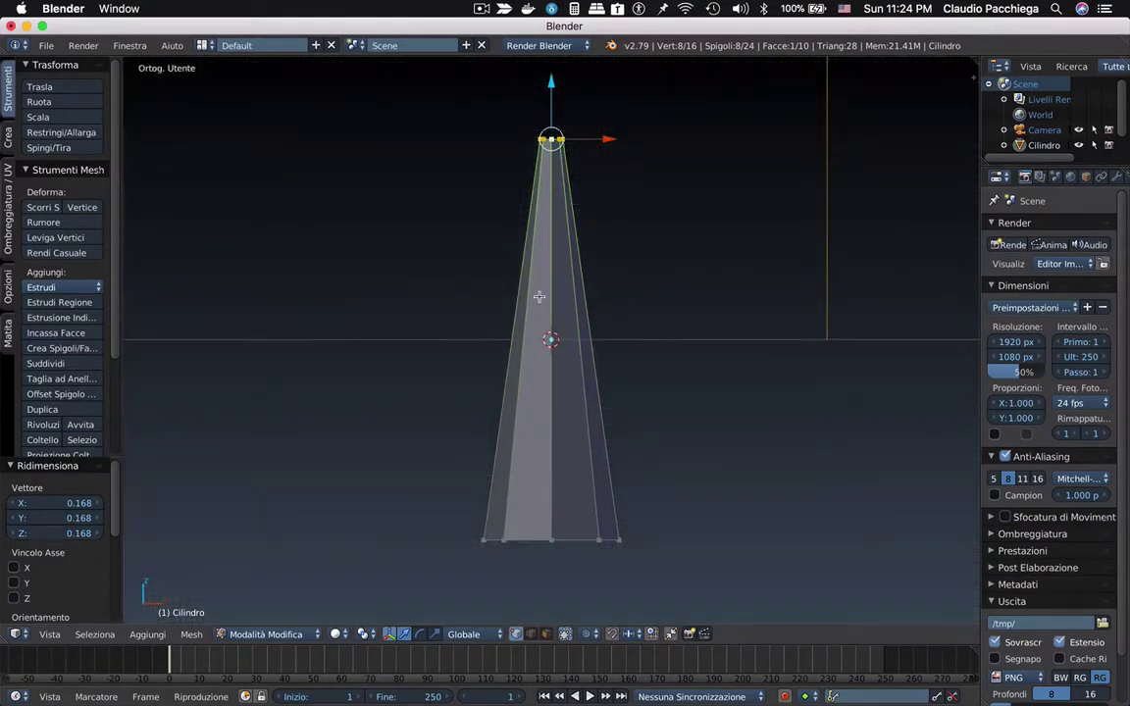
{"action": "key", "text": "a"}
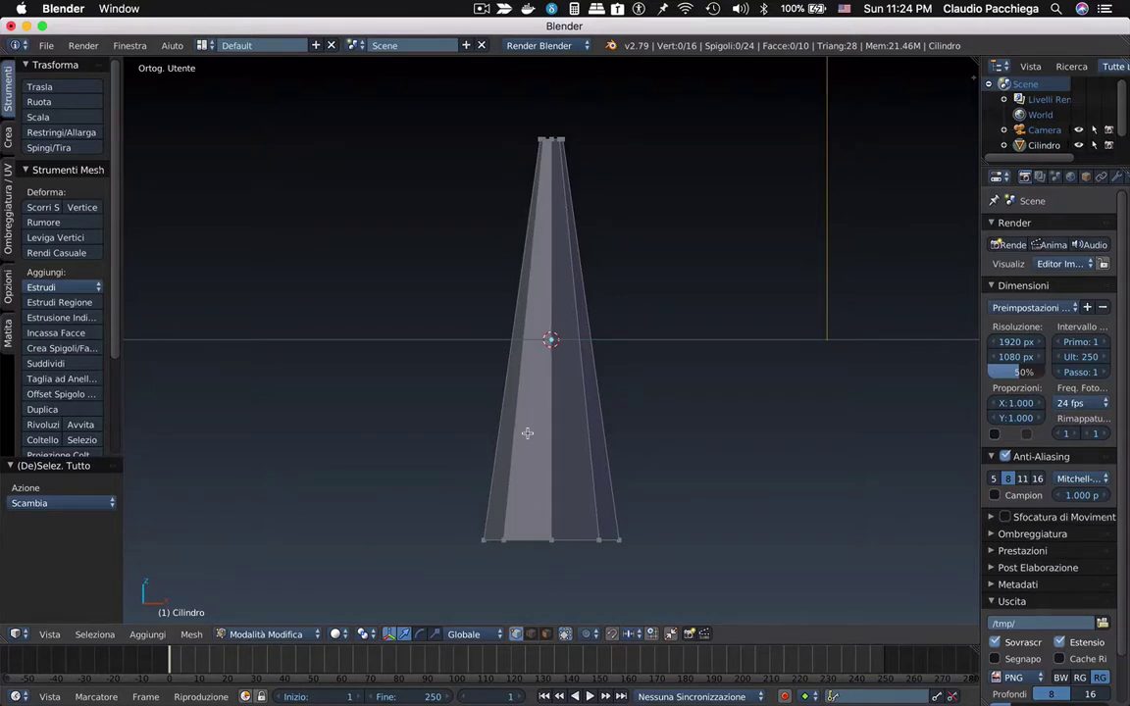
Add 5 evenly spaced edge-loop cuts along the cone's height.
{"action": "key", "text": "ctrl+r"}
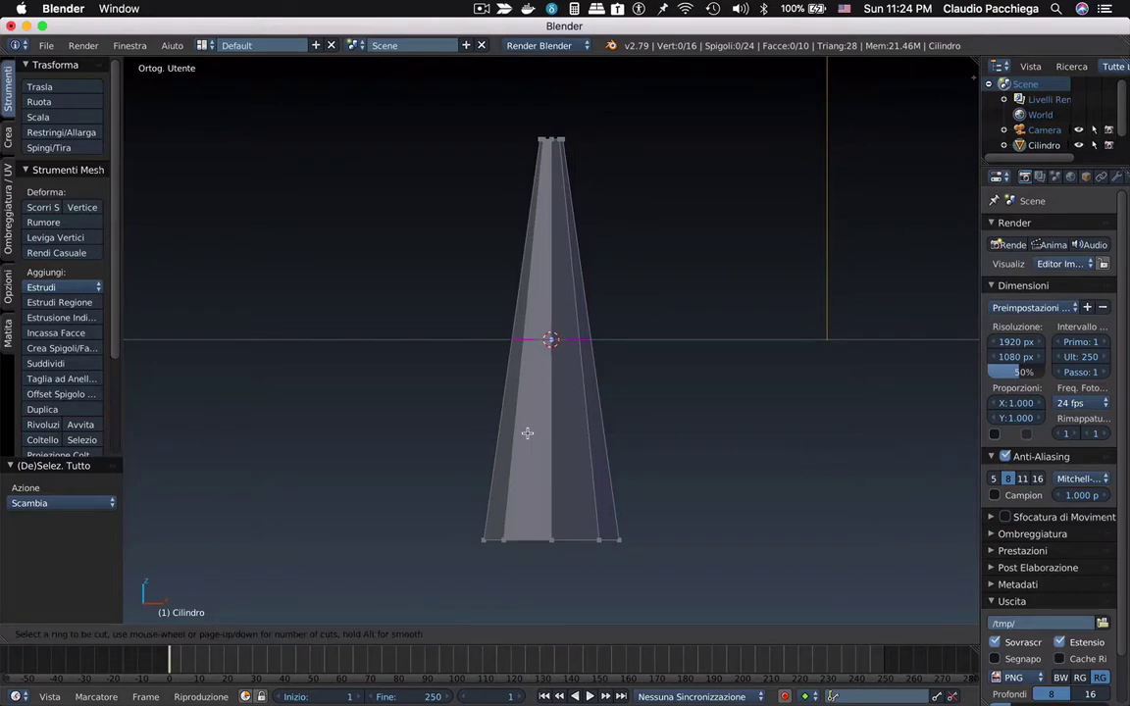
{"action": "key", "text": "5"}
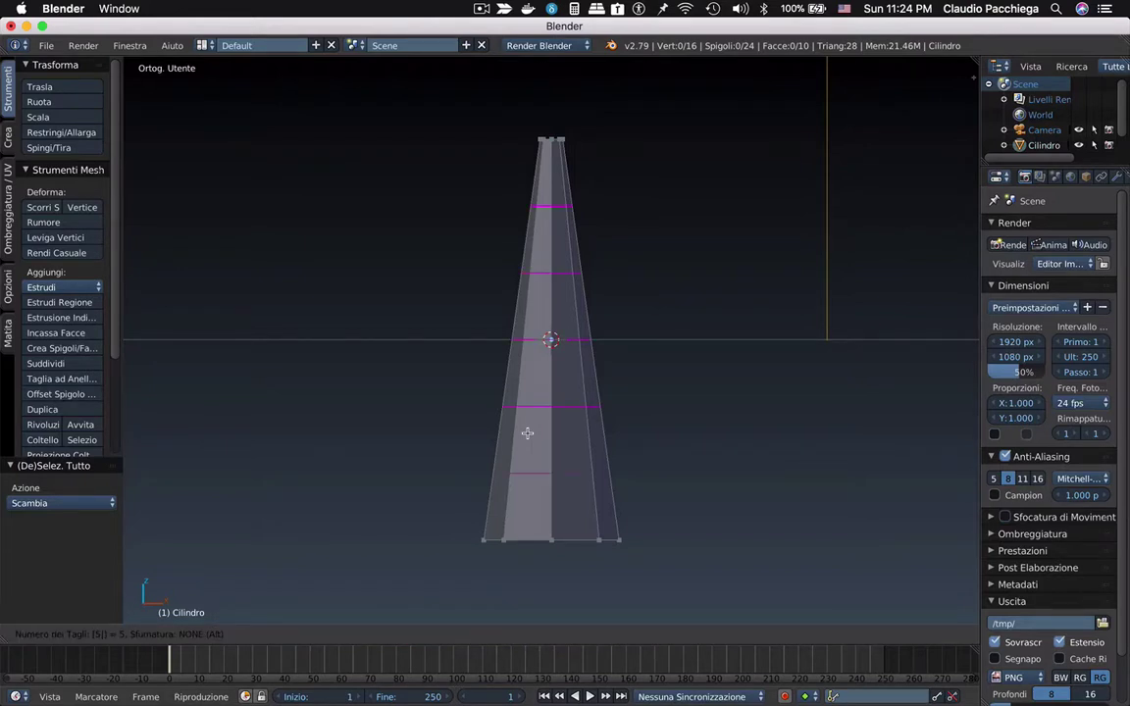
{"action": "key", "text": "Return"}
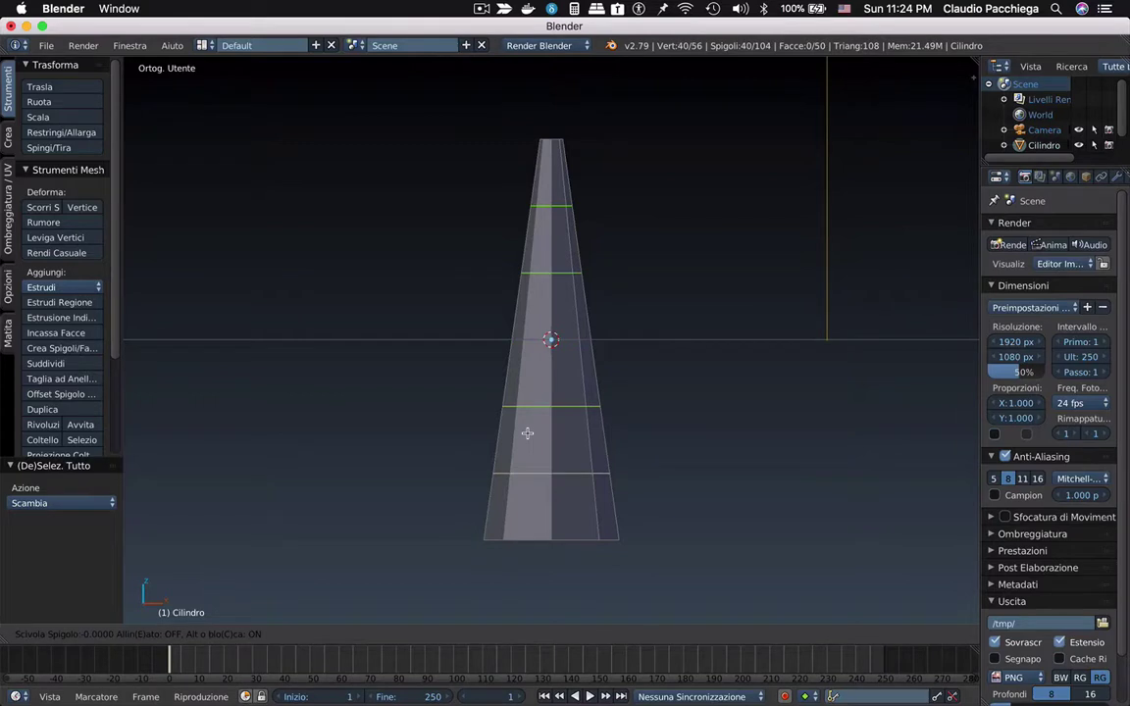
{"action": "left_click", "coordinate": [526, 432]}
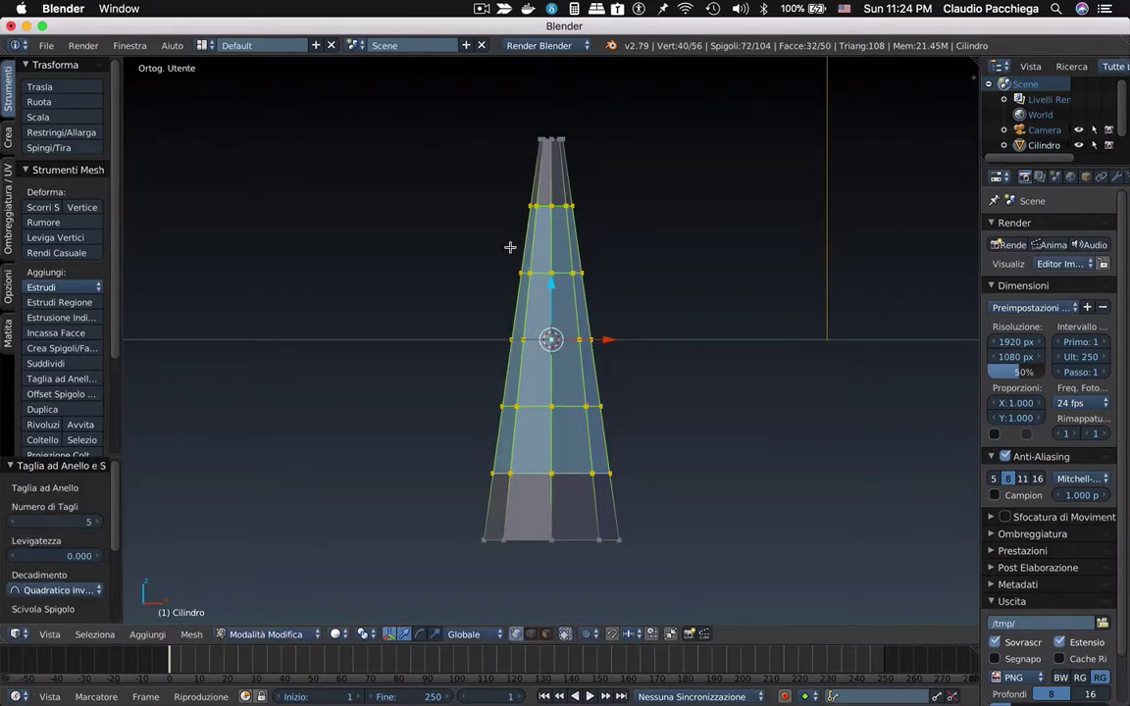
{"action": "scroll", "coordinate": [550, 268], "scroll_direction": "up", "scroll_amount": 1}
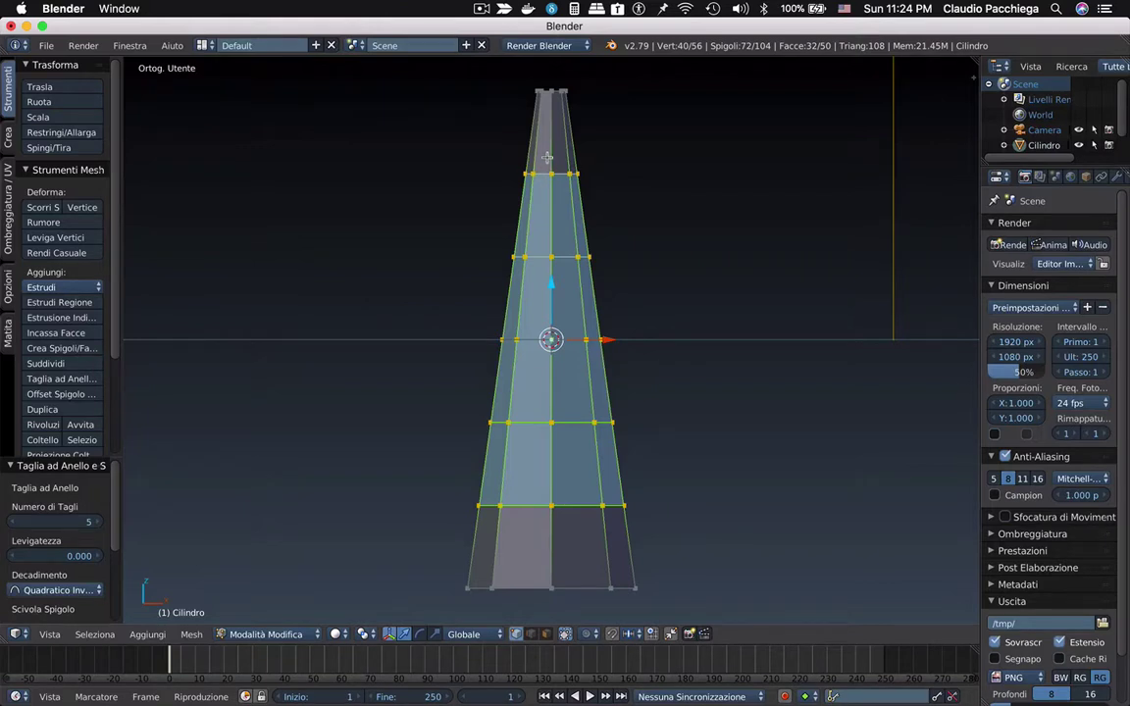
{"action": "key", "text": "a"}
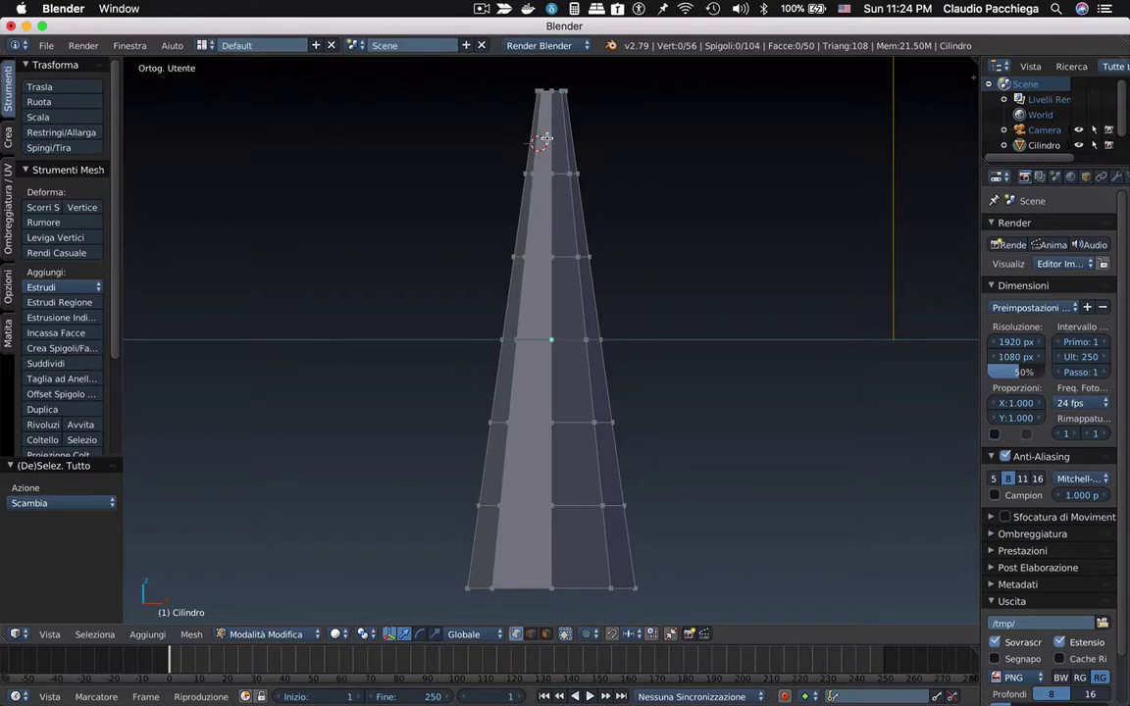
Loop-cut a ring near the top and scale it outward to form the first tier.
{"action": "key", "text": "ctrl+r"}
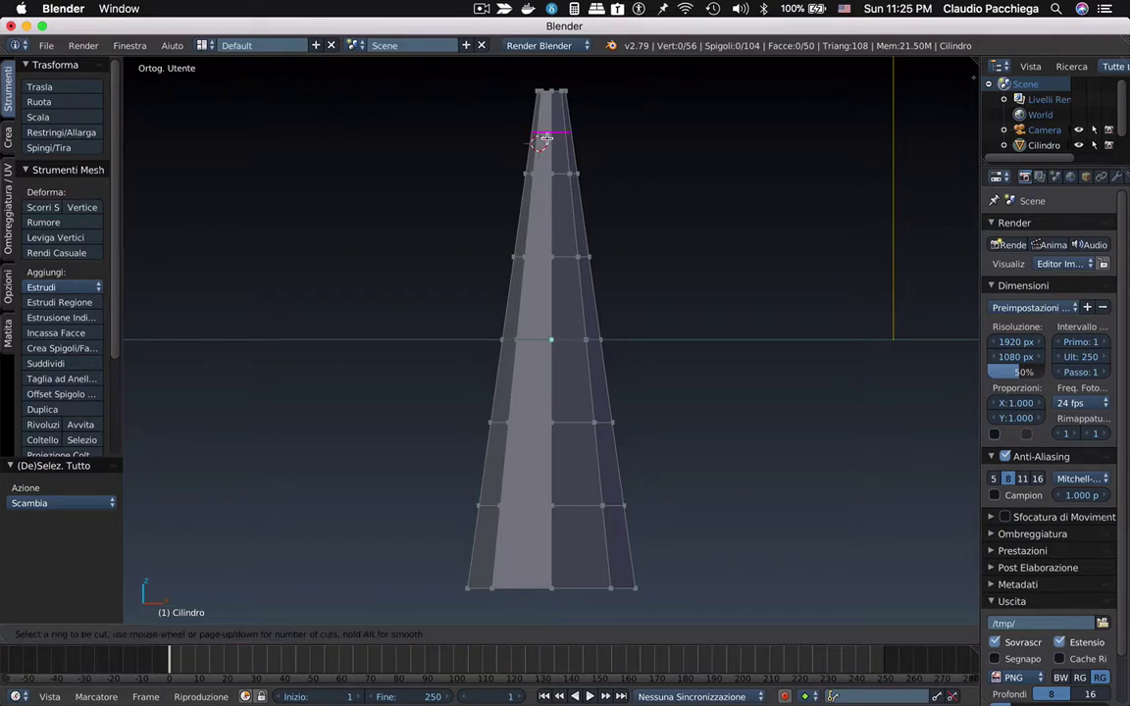
{"action": "left_click", "coordinate": [546, 139]}
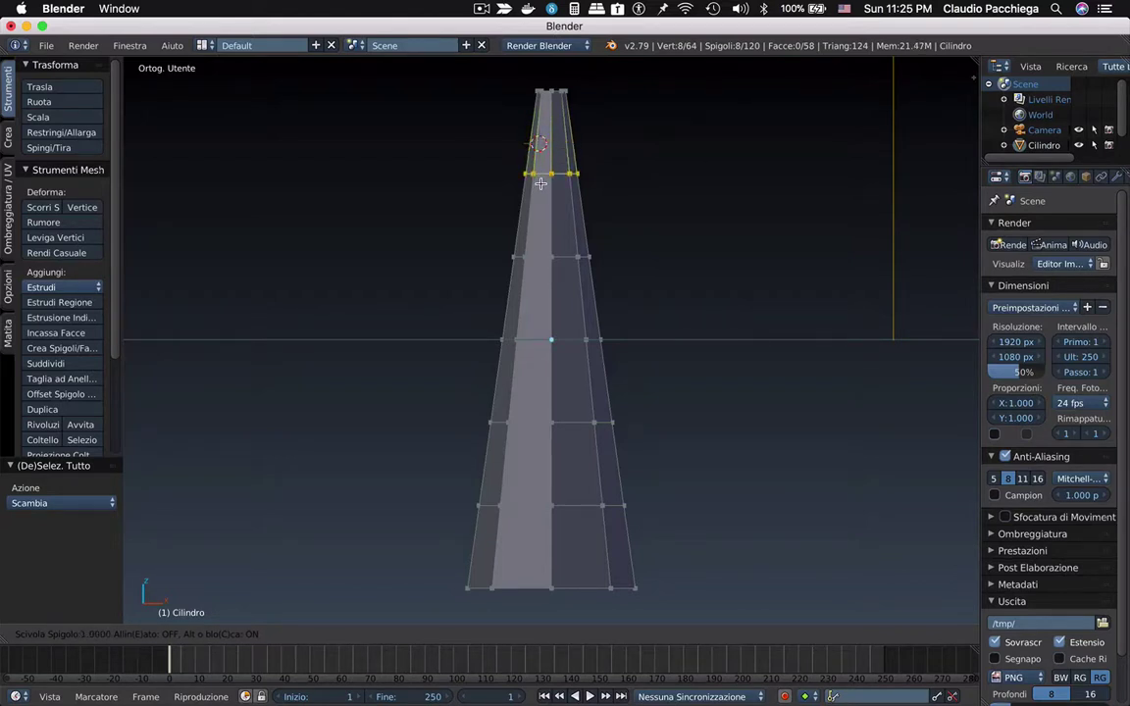
{"action": "left_click", "coordinate": [541, 183]}
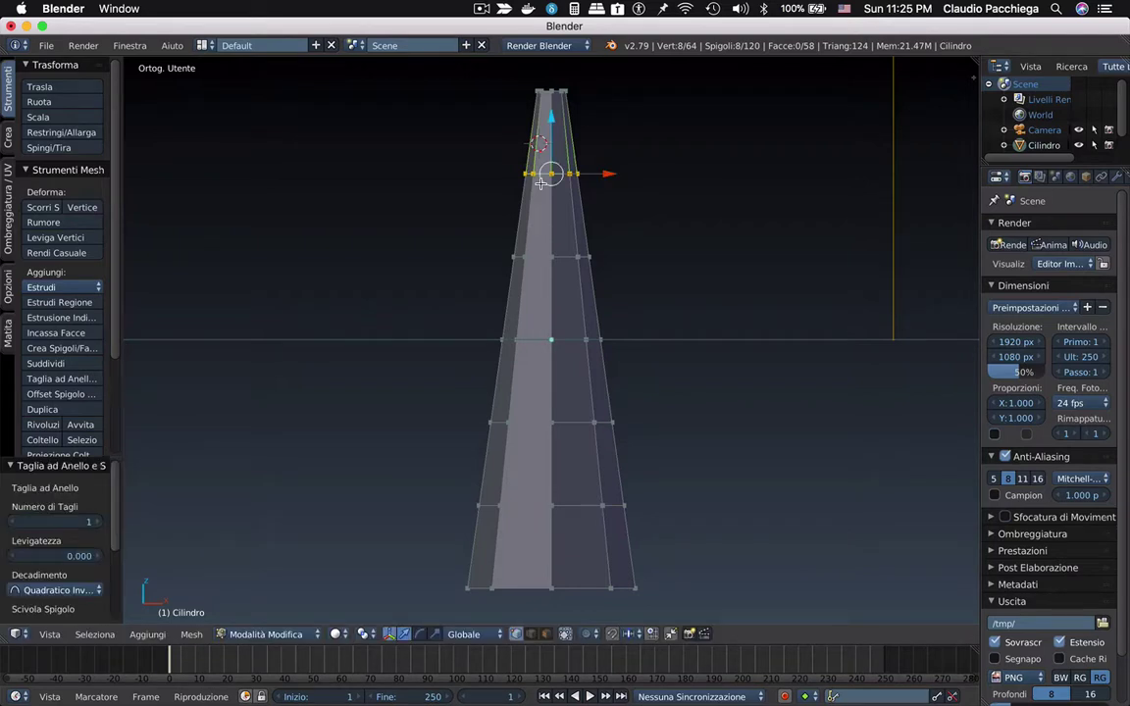
{"action": "left_click", "coordinate": [540, 183]}
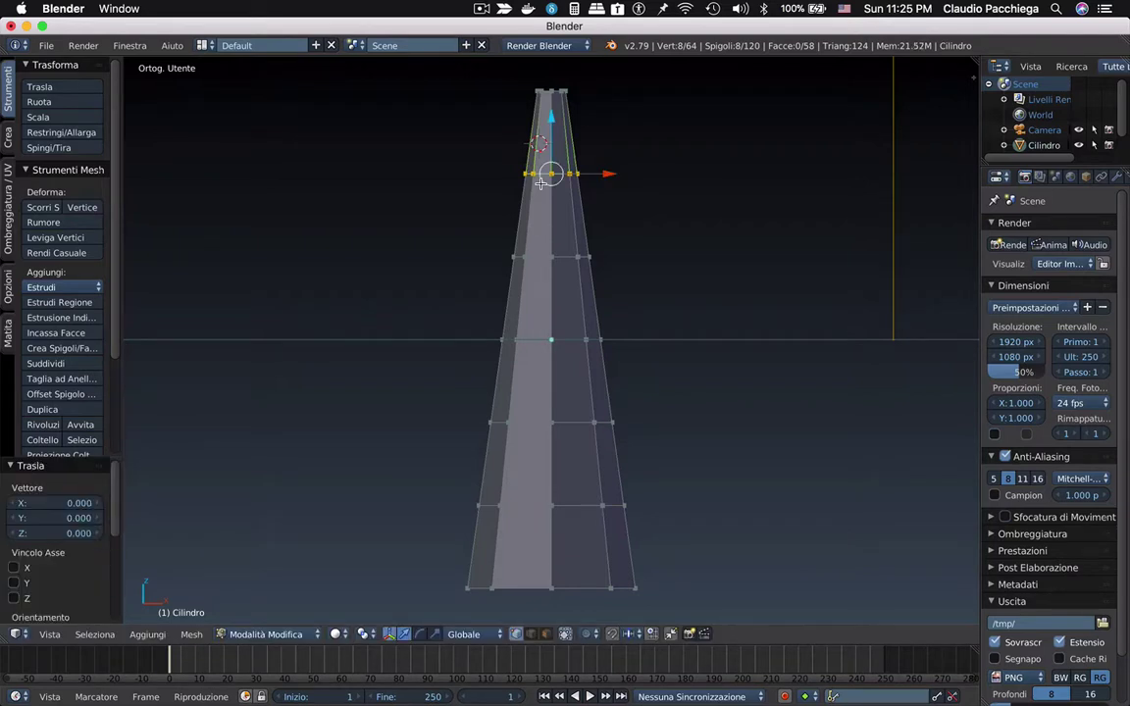
{"action": "key", "text": "s"}
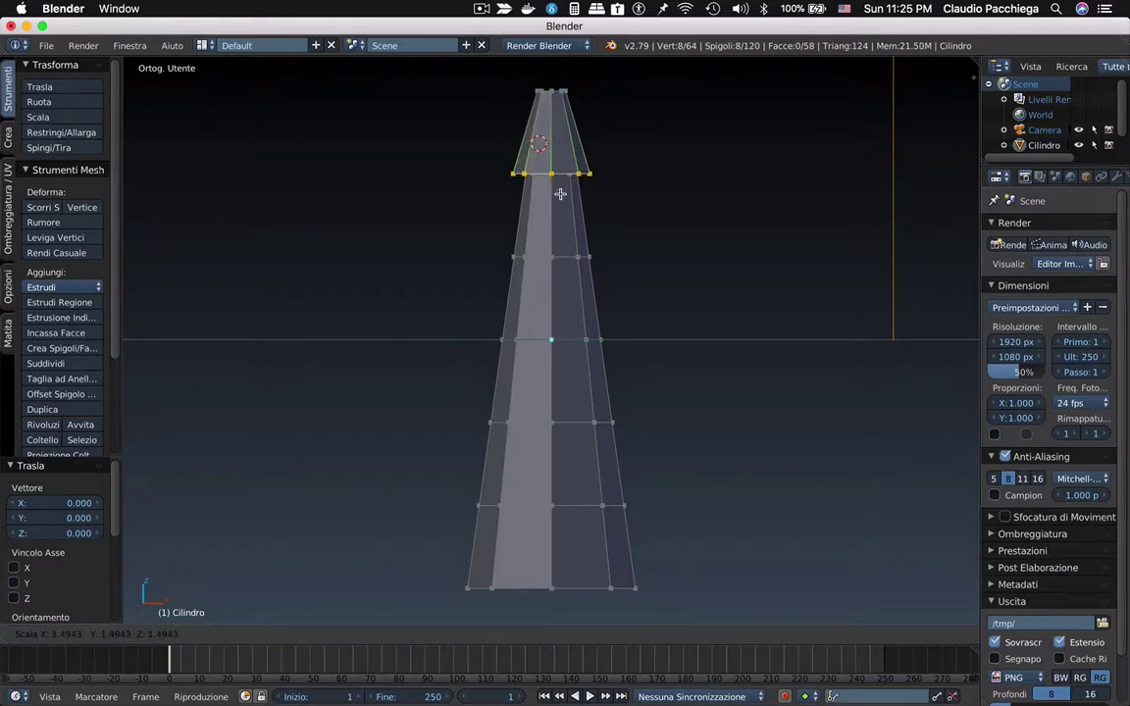
{"action": "left_click", "coordinate": [560, 193]}
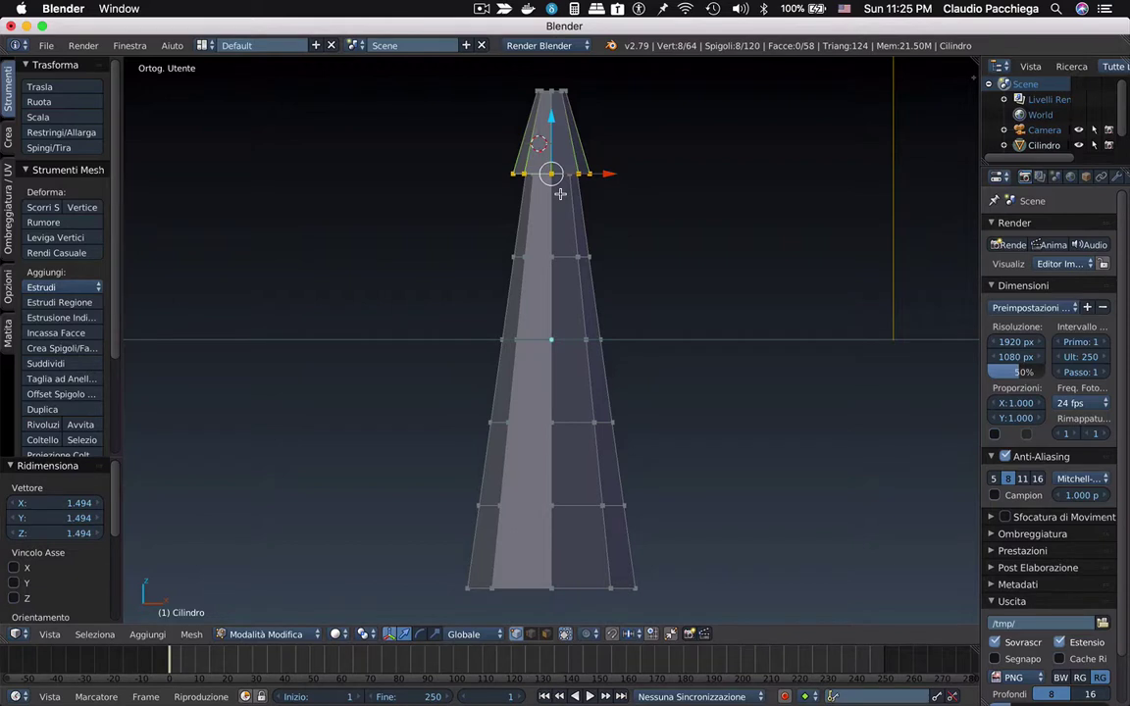
{"action": "key", "text": "a"}
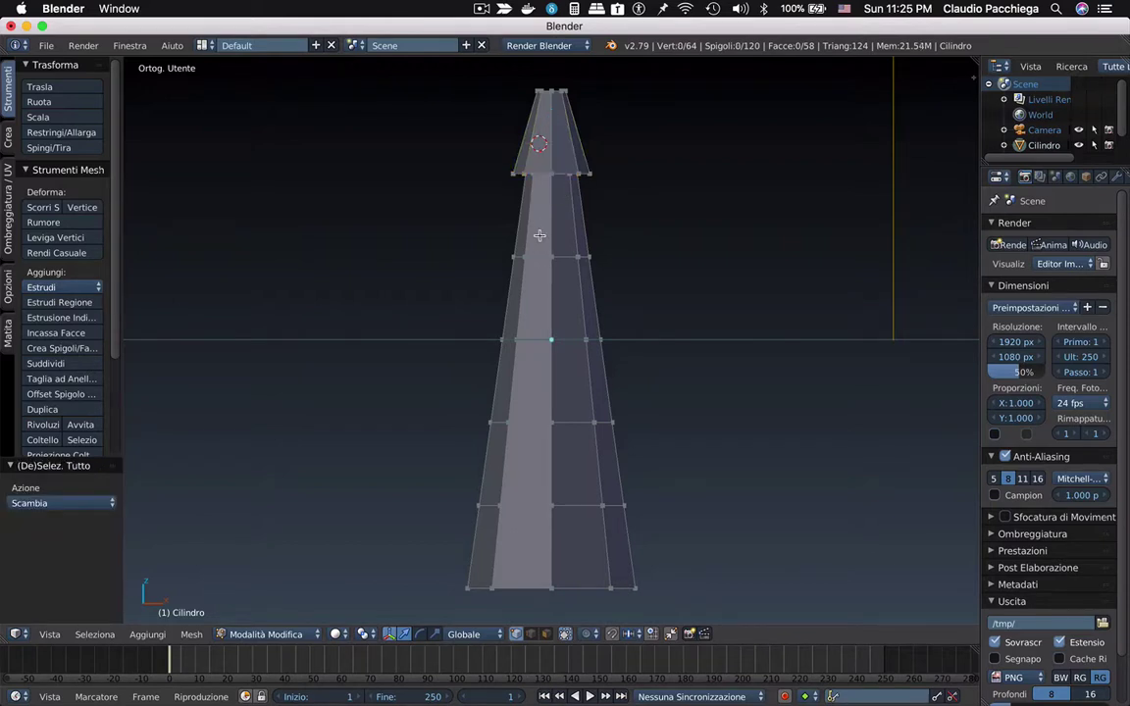
Add and flare a second ring just below the top tier.
{"action": "key", "text": "ctrl+r"}
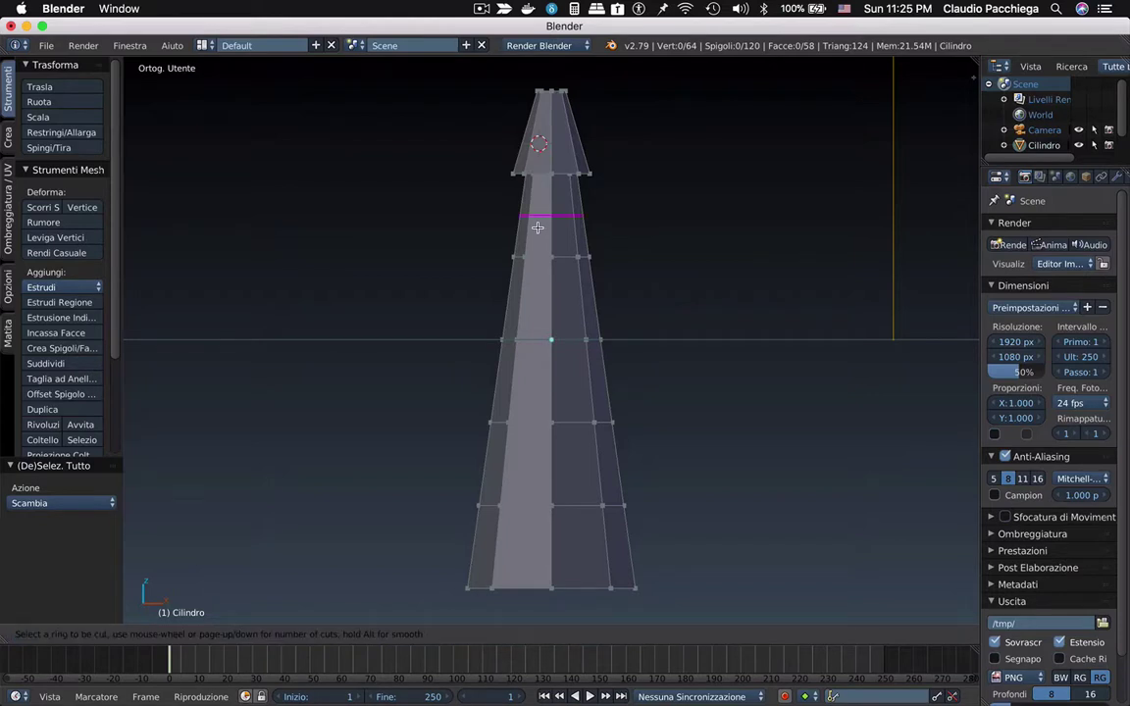
{"action": "left_click", "coordinate": [537, 228]}
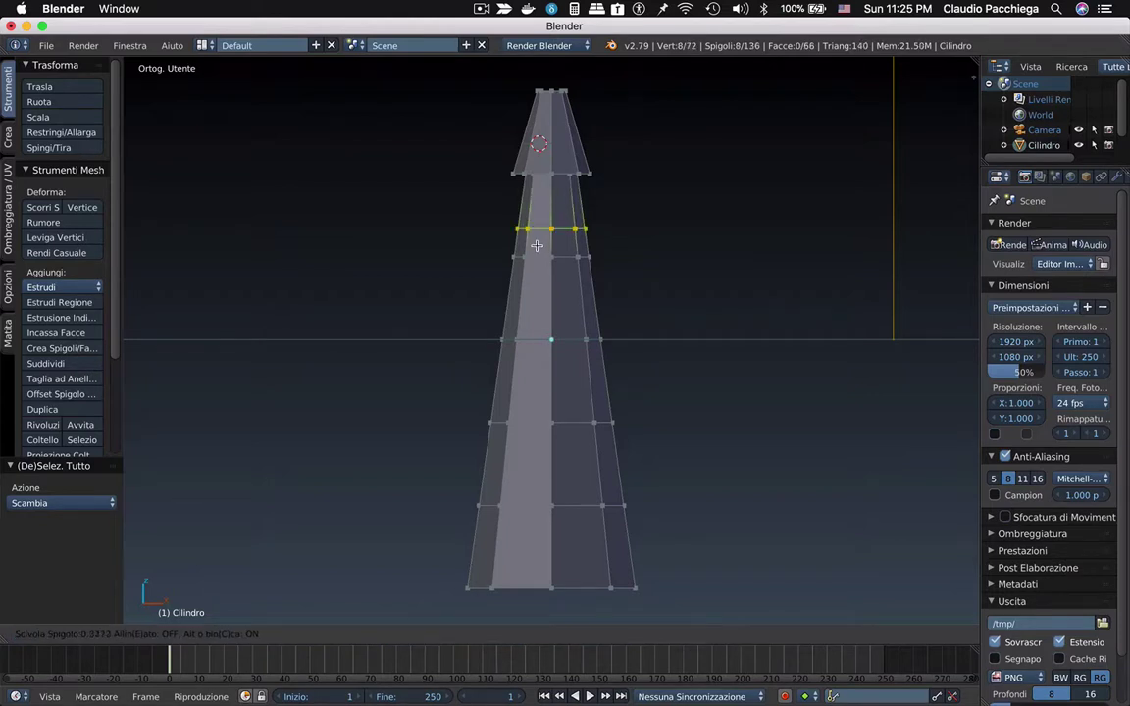
{"action": "left_click", "coordinate": [533, 271]}
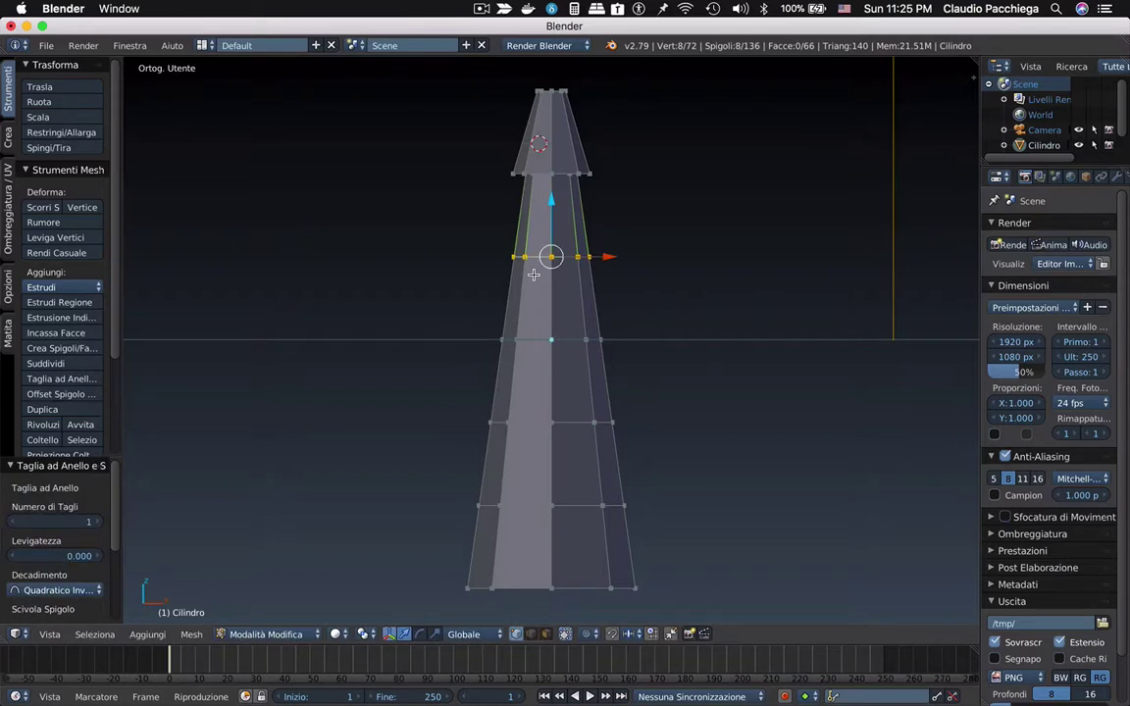
{"action": "key", "text": "s"}
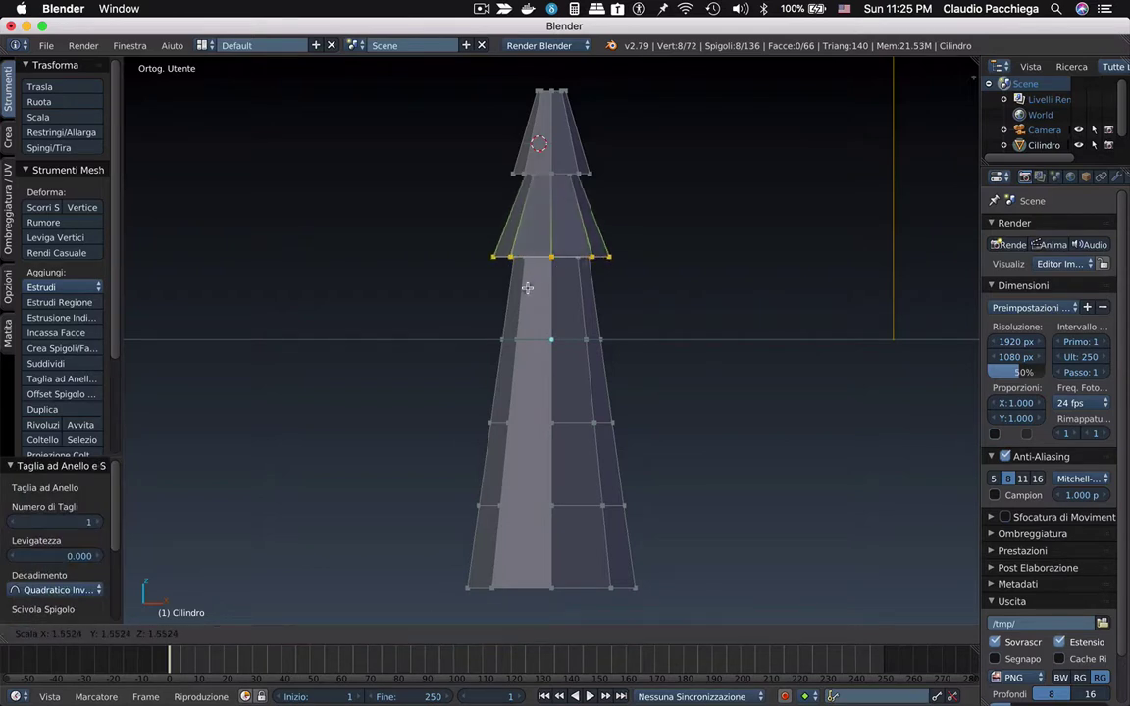
{"action": "left_click", "coordinate": [527, 284]}
{"action": "key", "text": "a"}
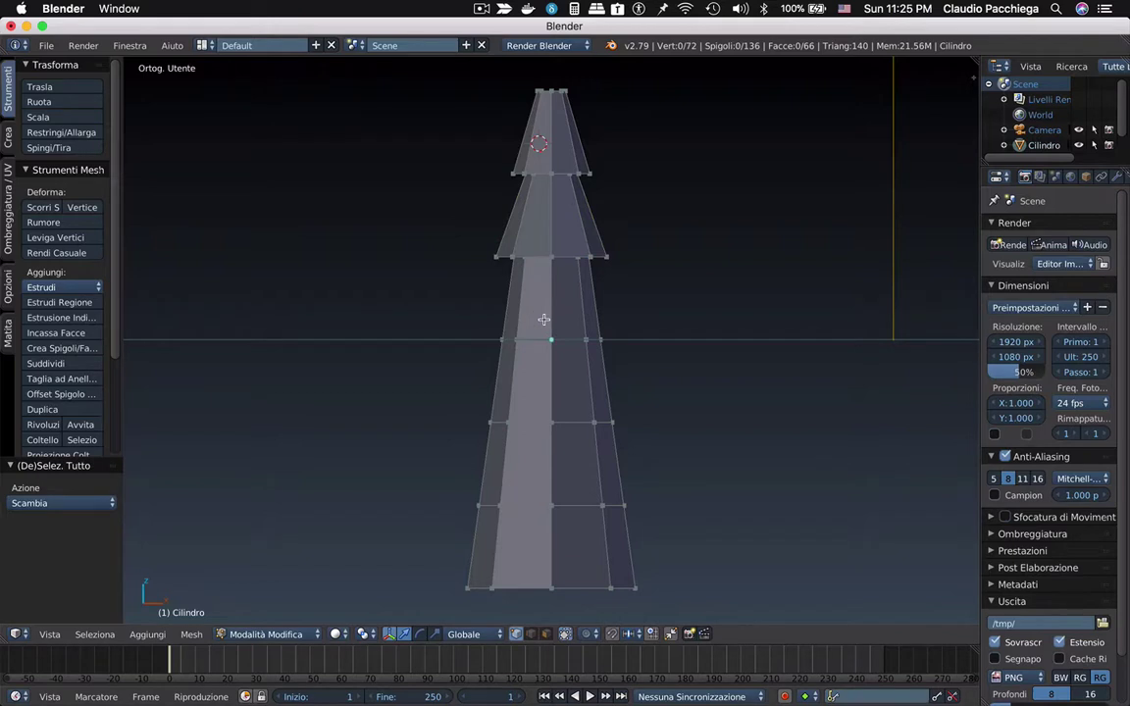
Add and flare a third tier ring lower on the mesh.
{"action": "key", "text": "ctrl+r"}
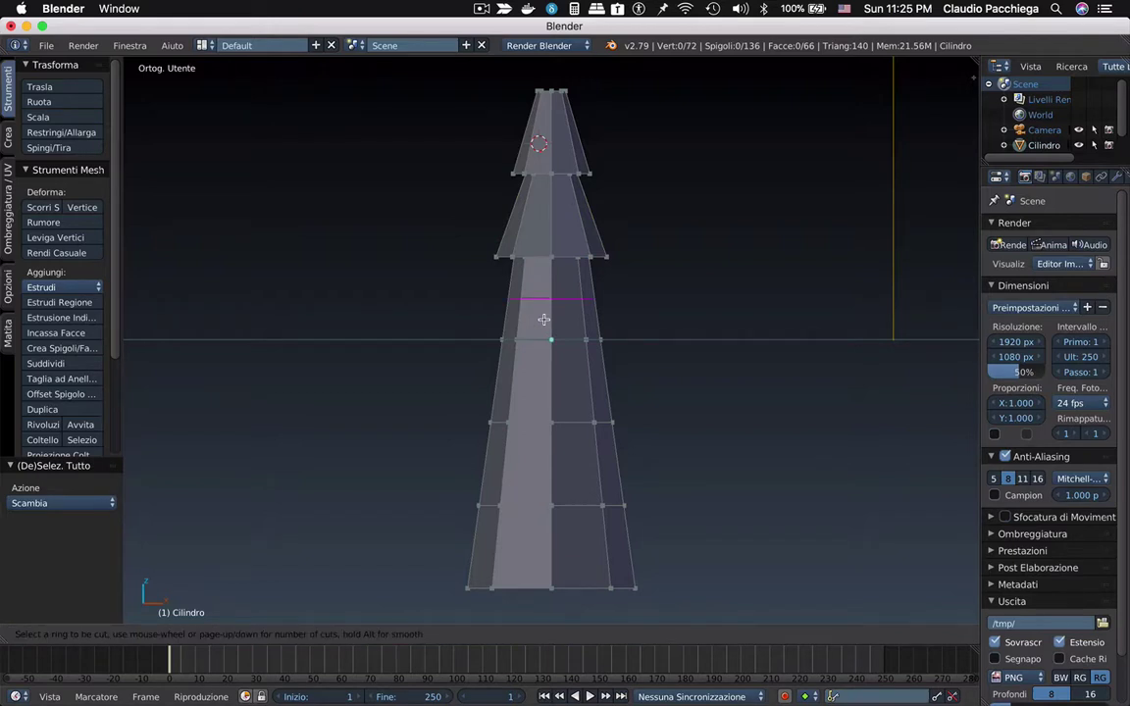
{"action": "left_click", "coordinate": [544, 320]}
{"action": "left_click", "coordinate": [542, 365]}
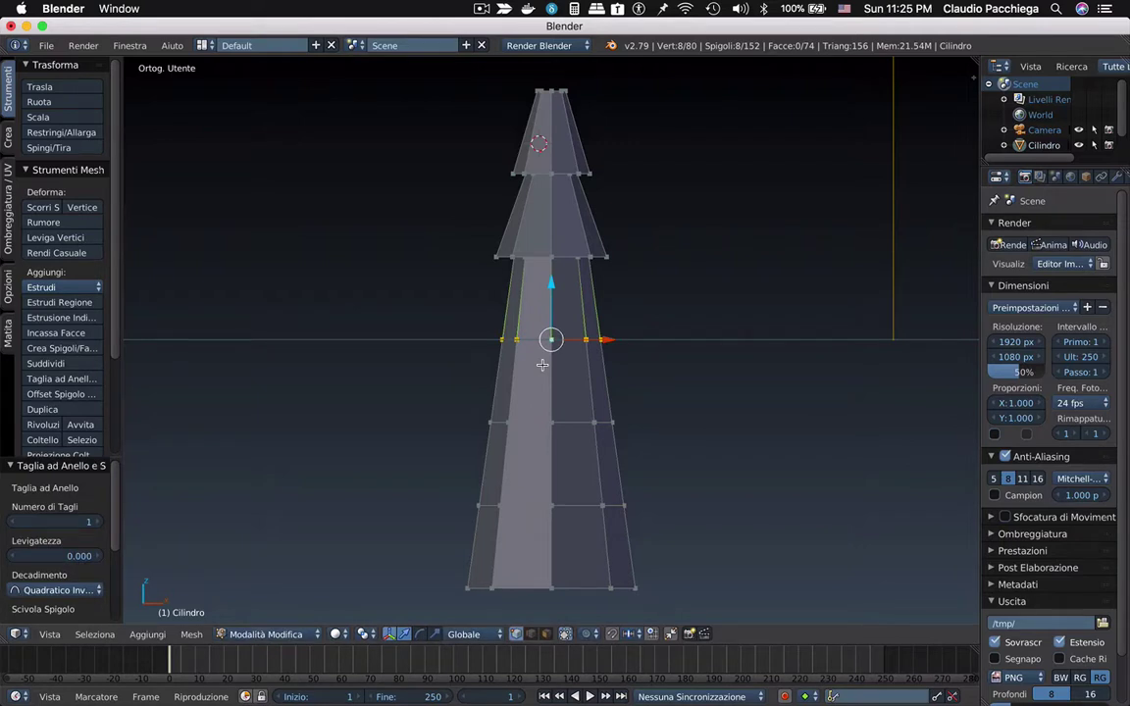
{"action": "key", "text": "s"}
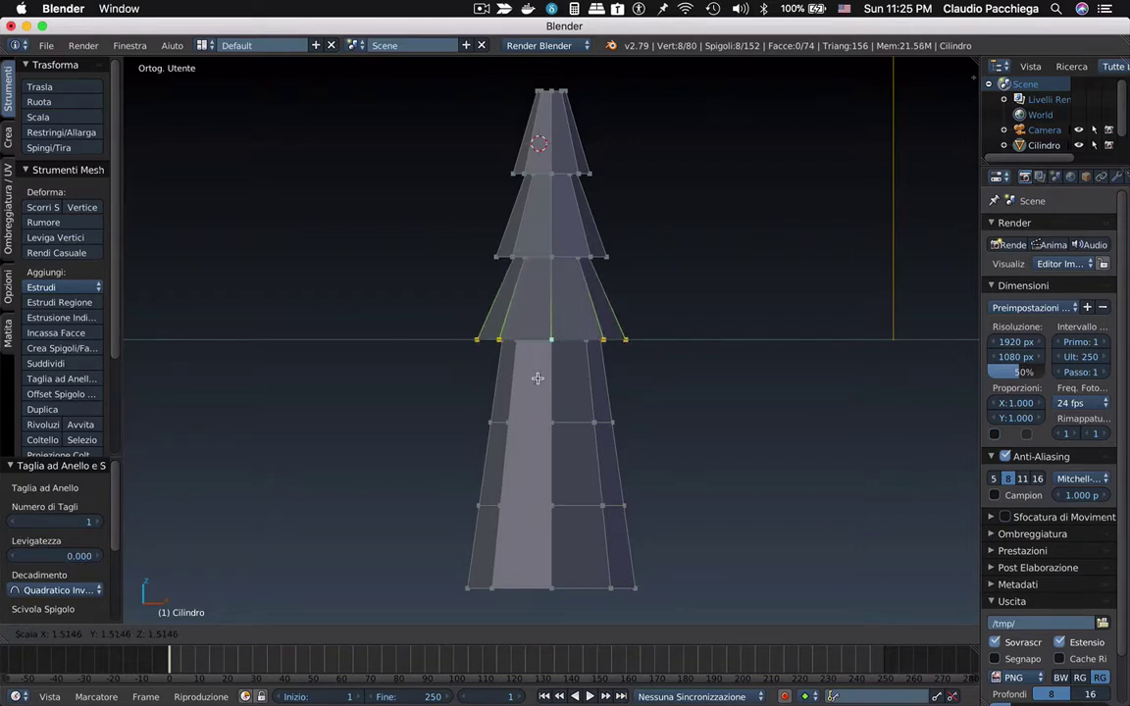
{"action": "left_click", "coordinate": [537, 379]}
{"action": "key", "text": "a"}
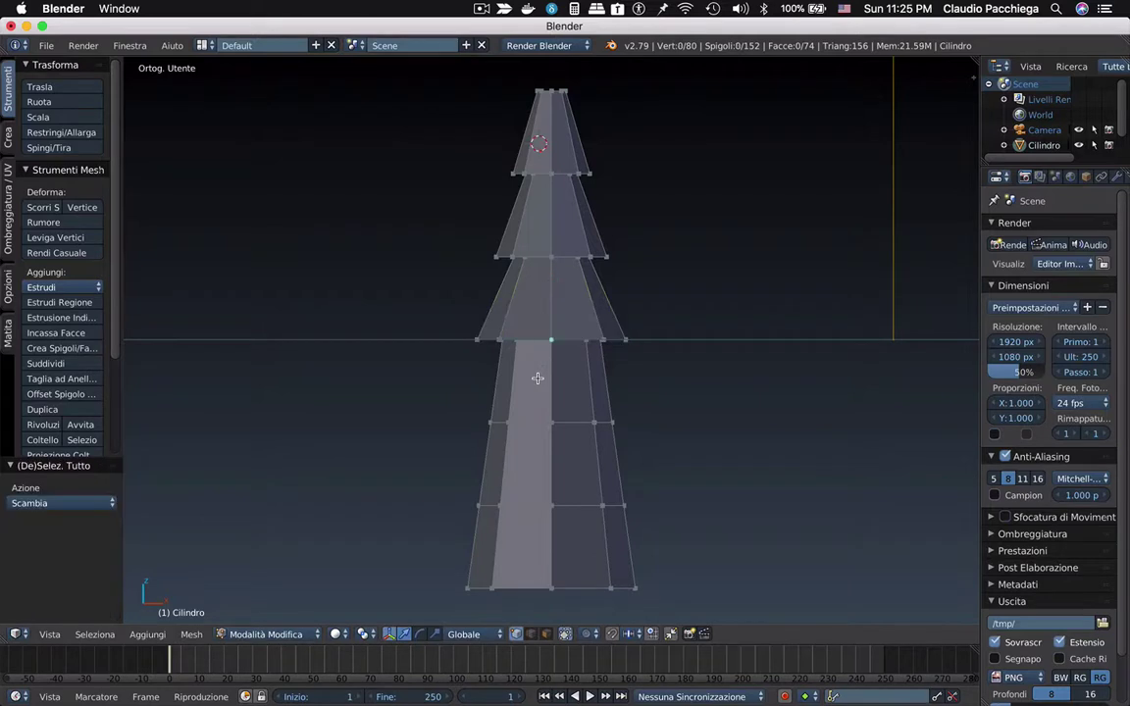
Add and flare a fourth tier ring further down.
{"action": "key", "text": "ctrl+r"}
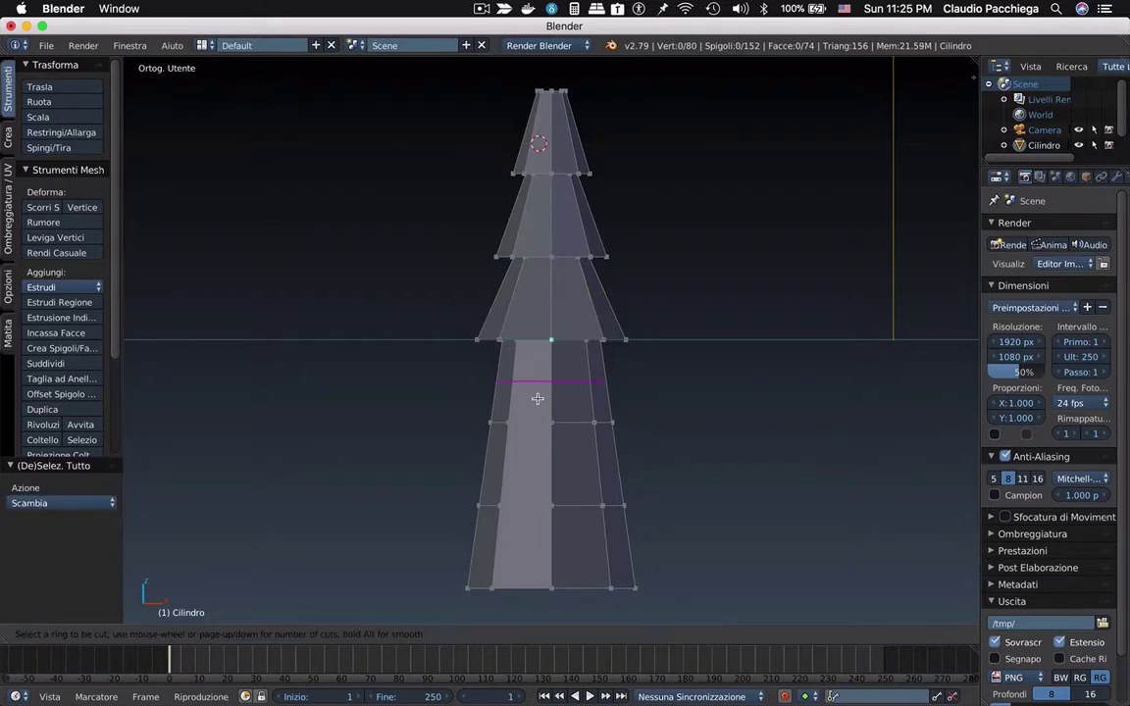
{"action": "left_click", "coordinate": [538, 398]}
{"action": "left_click", "coordinate": [536, 451]}
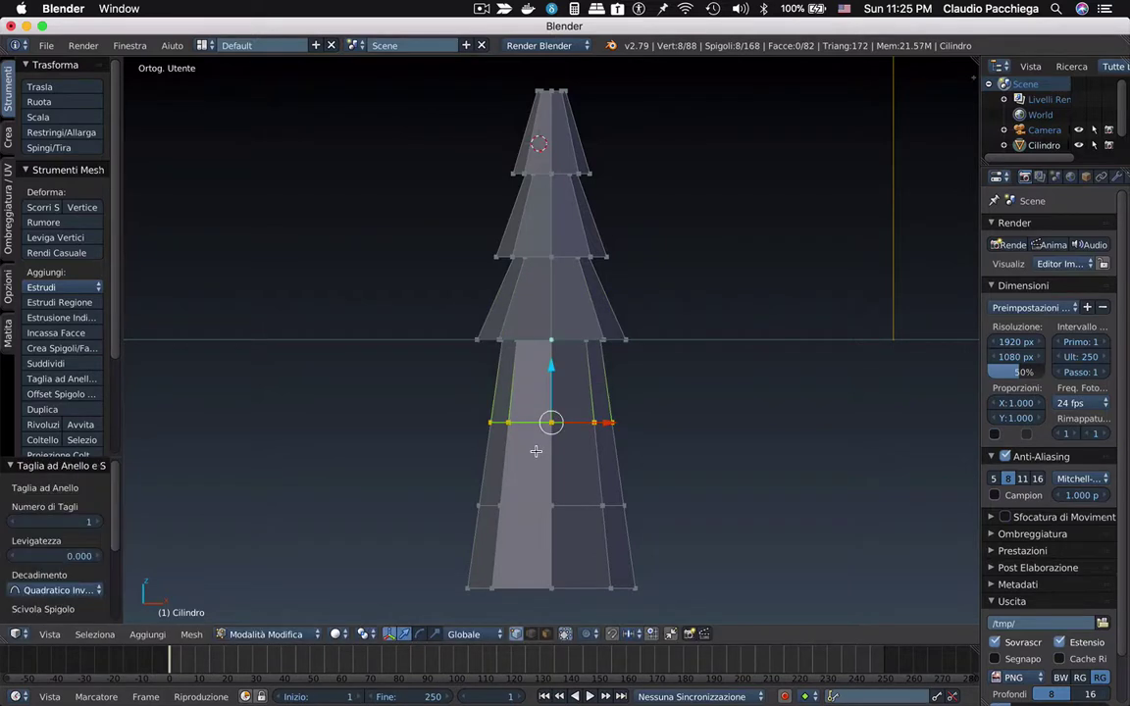
{"action": "key", "text": "s"}
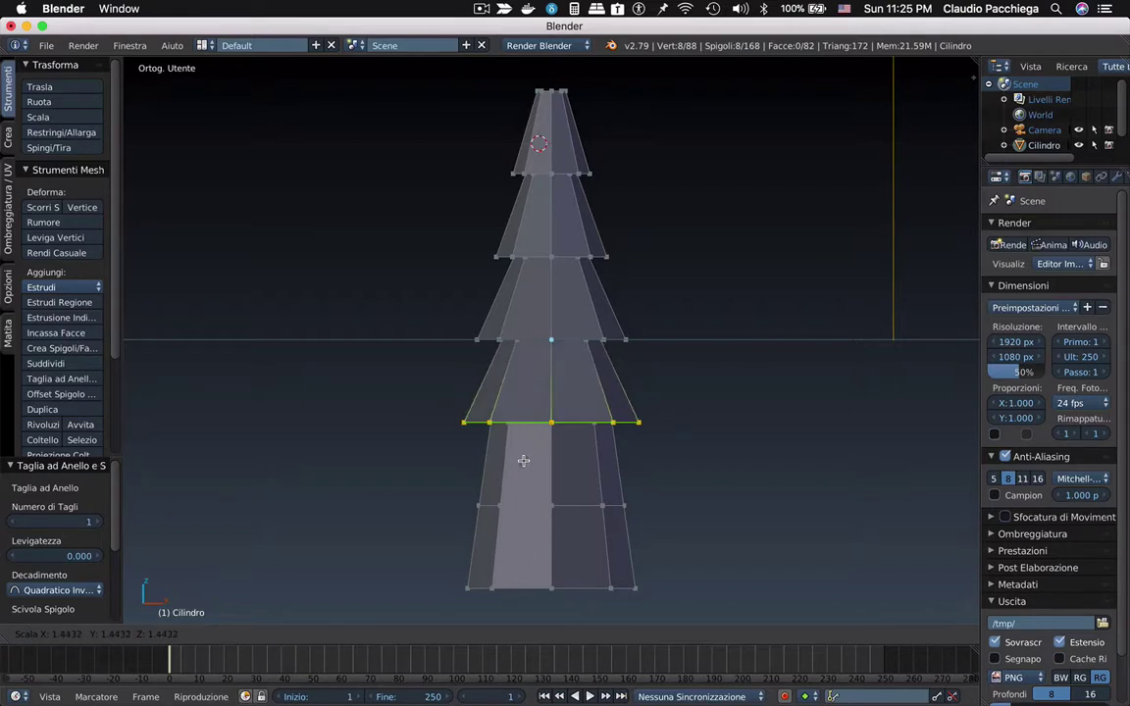
{"action": "left_click", "coordinate": [523, 462]}
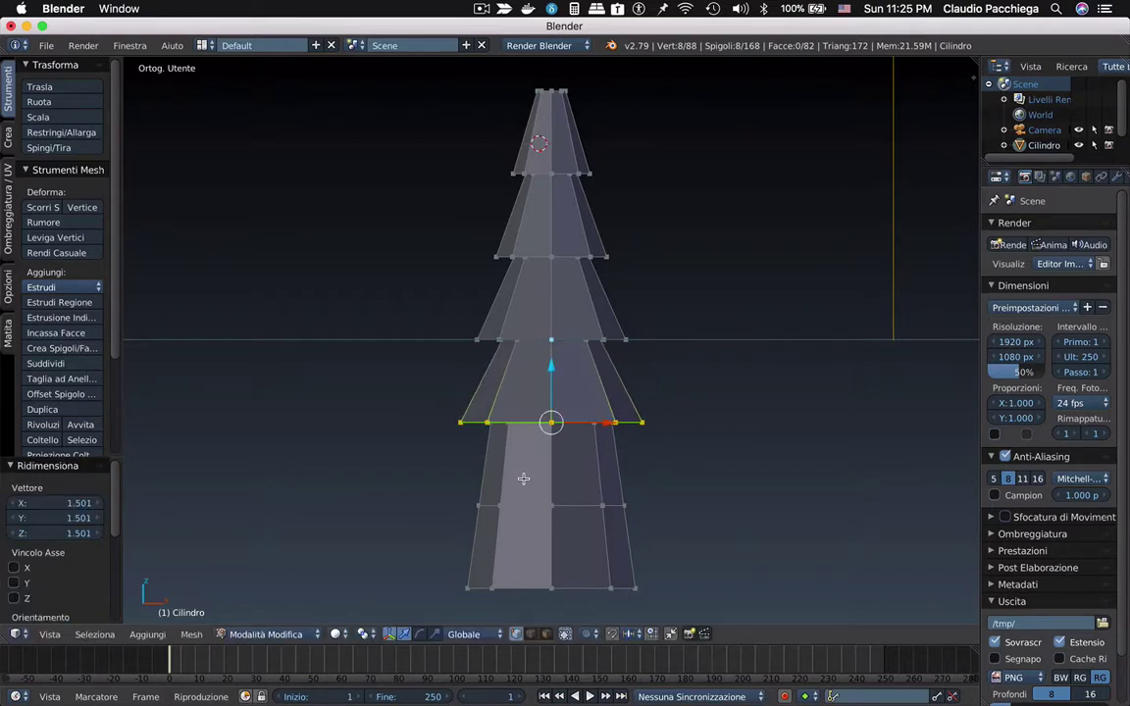
{"action": "key", "text": "a"}
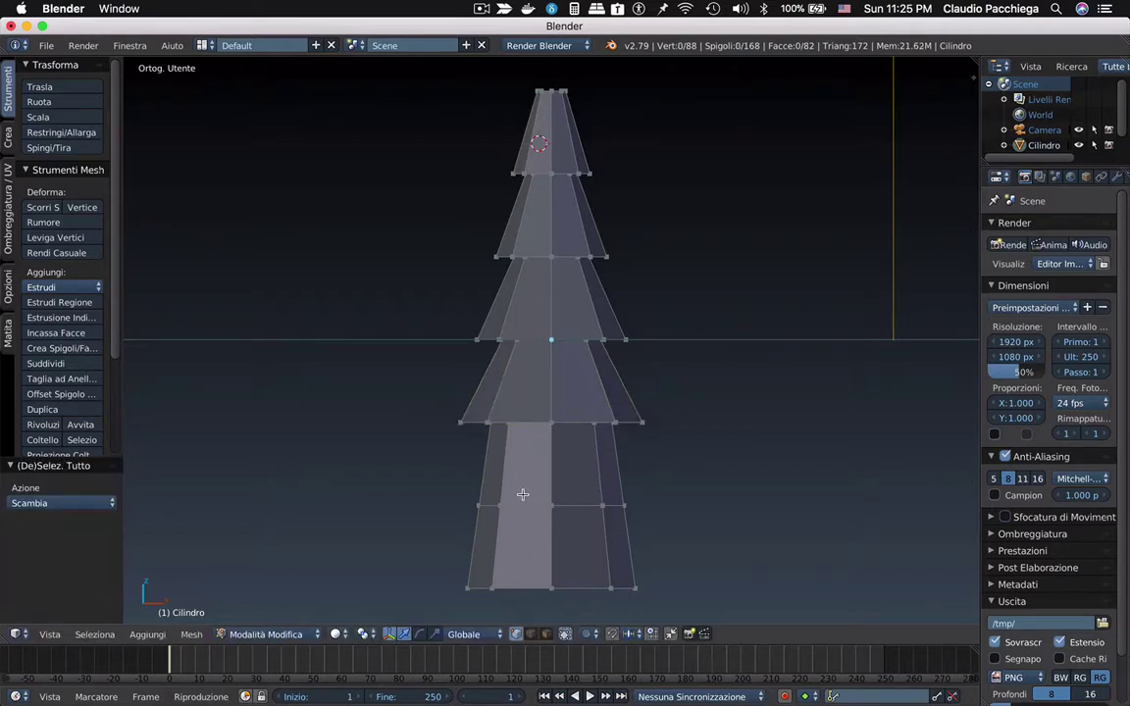
Add and flare a fifth tier ring near the lower part.
{"action": "key", "text": "ctrl+r"}
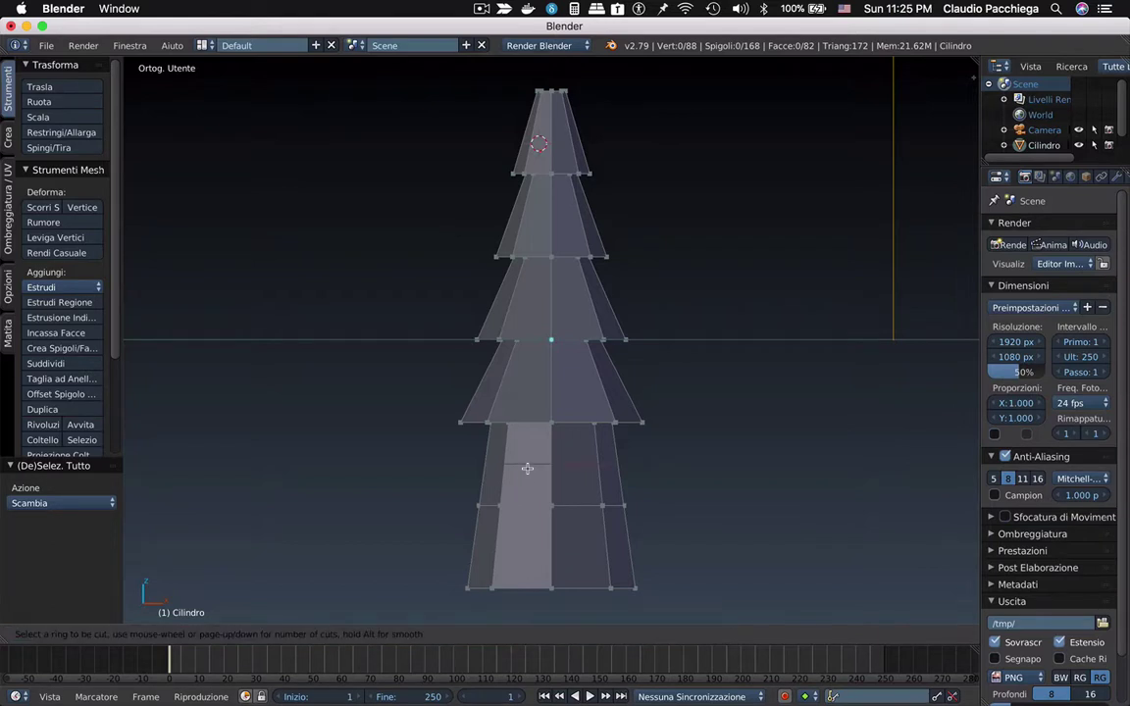
{"action": "left_click", "coordinate": [522, 495]}
{"action": "right_click", "coordinate": [518, 518]}
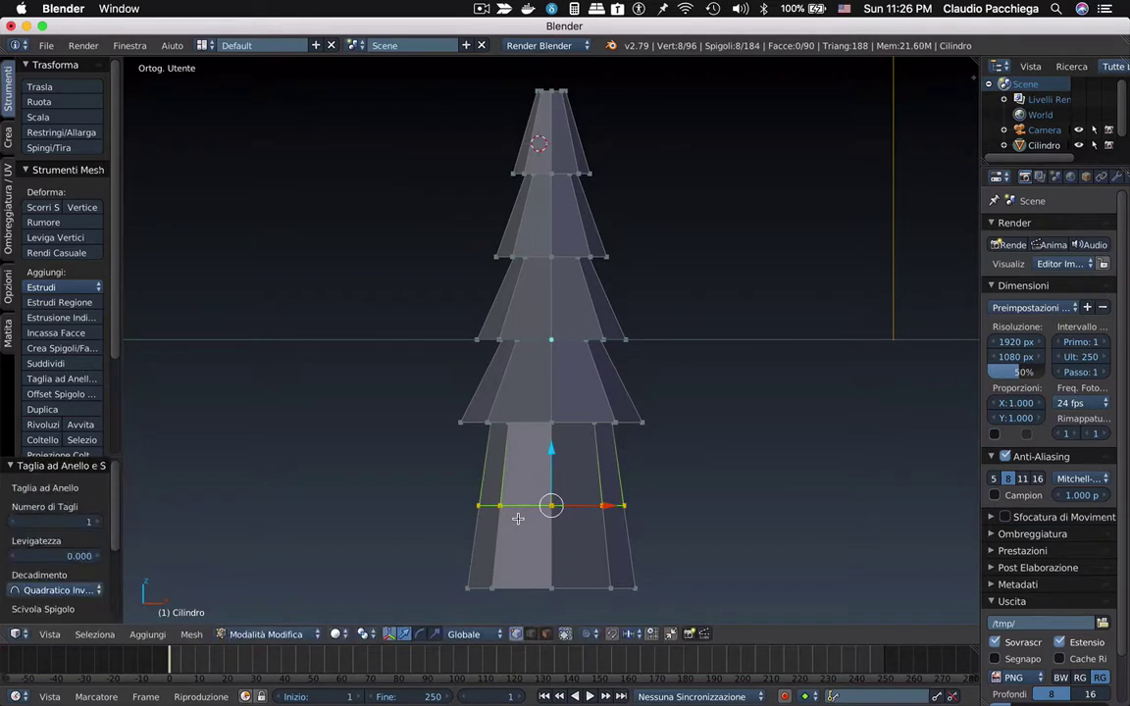
{"action": "key", "text": "s"}
{"action": "left_click", "coordinate": [509, 534]}
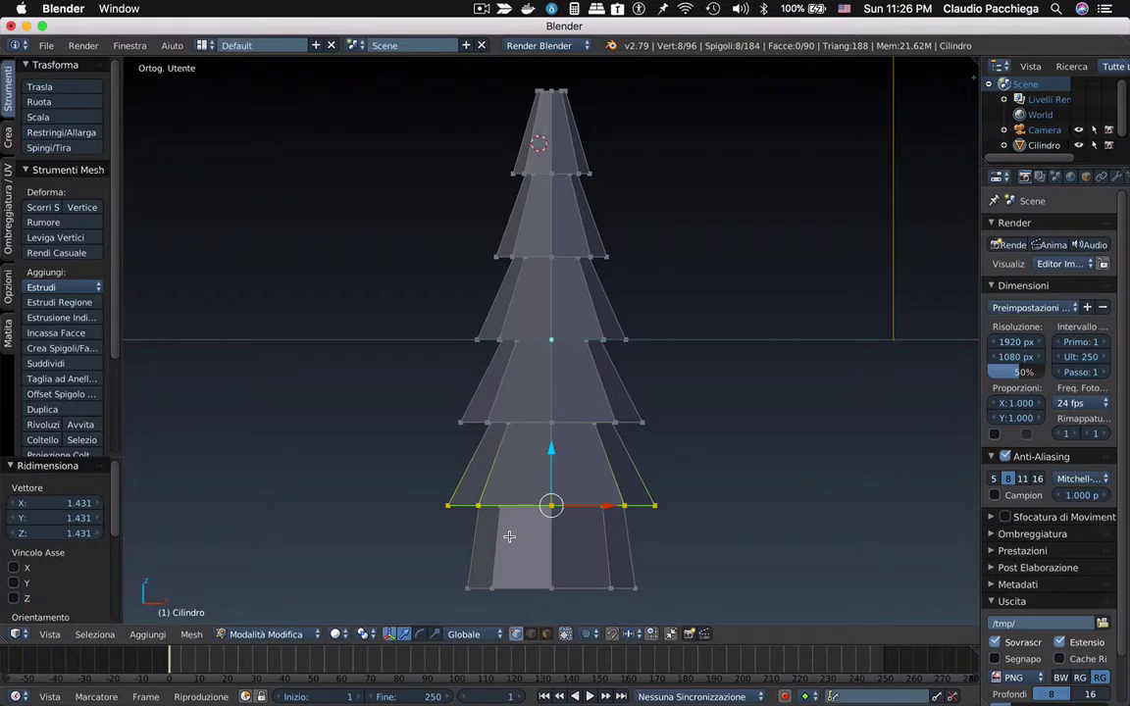
{"action": "key", "text": "a"}
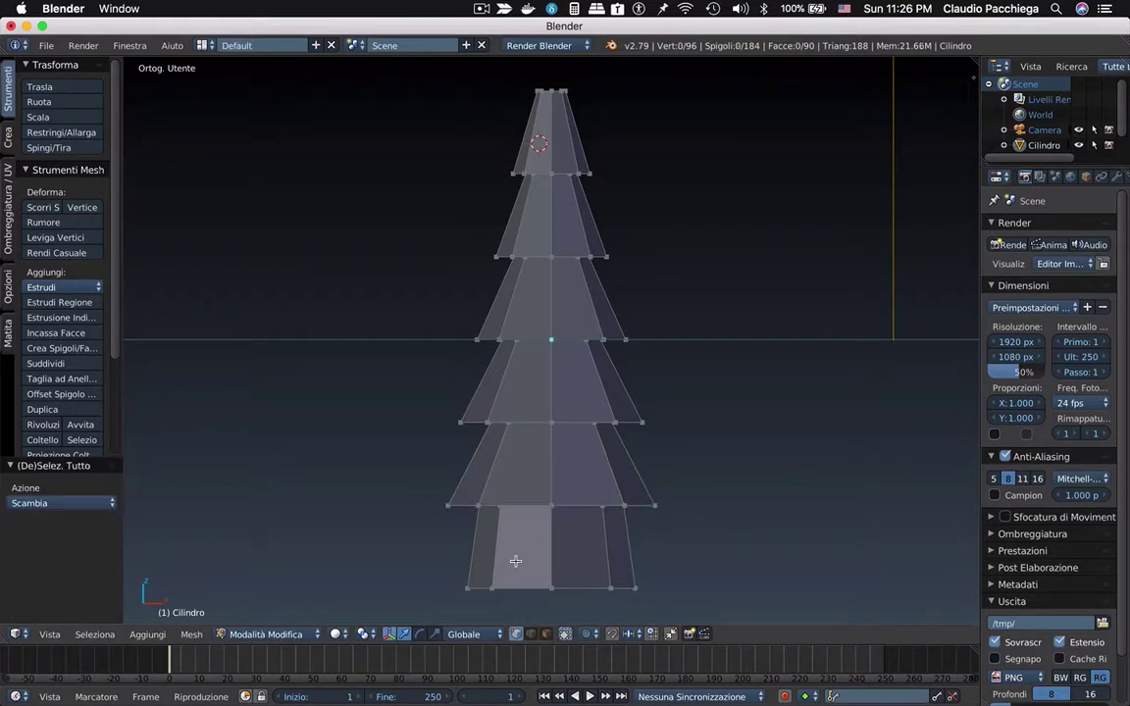
Loop-cut a ring at the base edge and widen it by 1.454.
{"action": "key", "text": "ctrl+r"}
{"action": "left_click", "coordinate": [515, 559]}
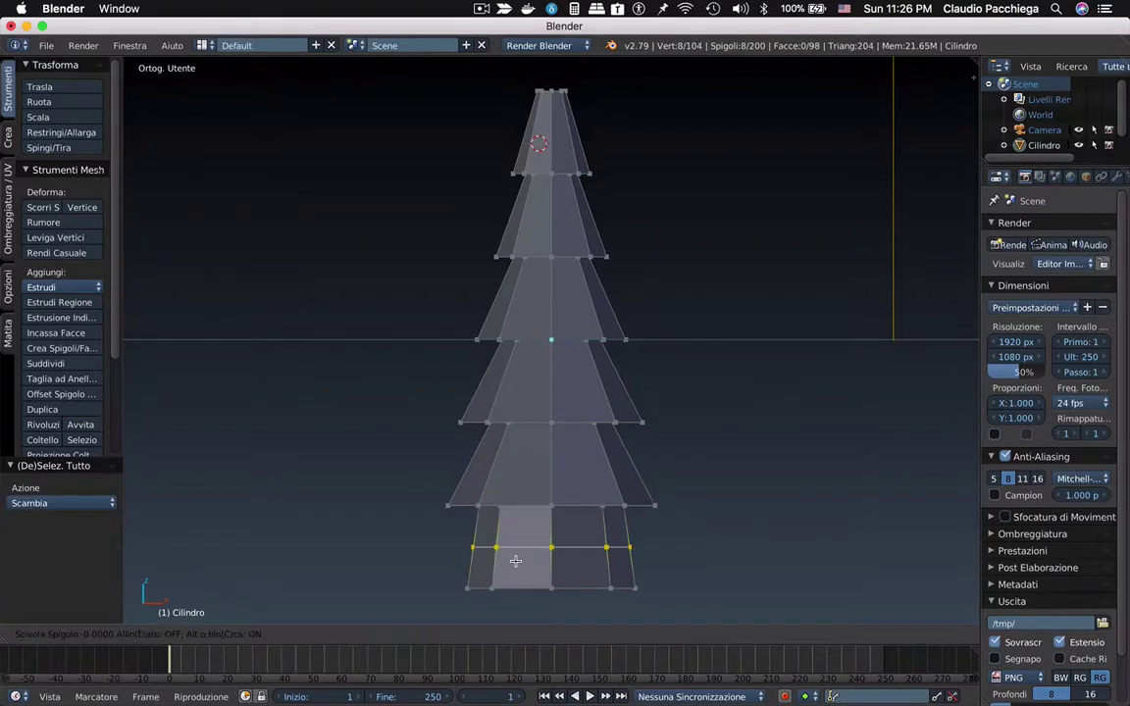
{"action": "left_click", "coordinate": [506, 606]}
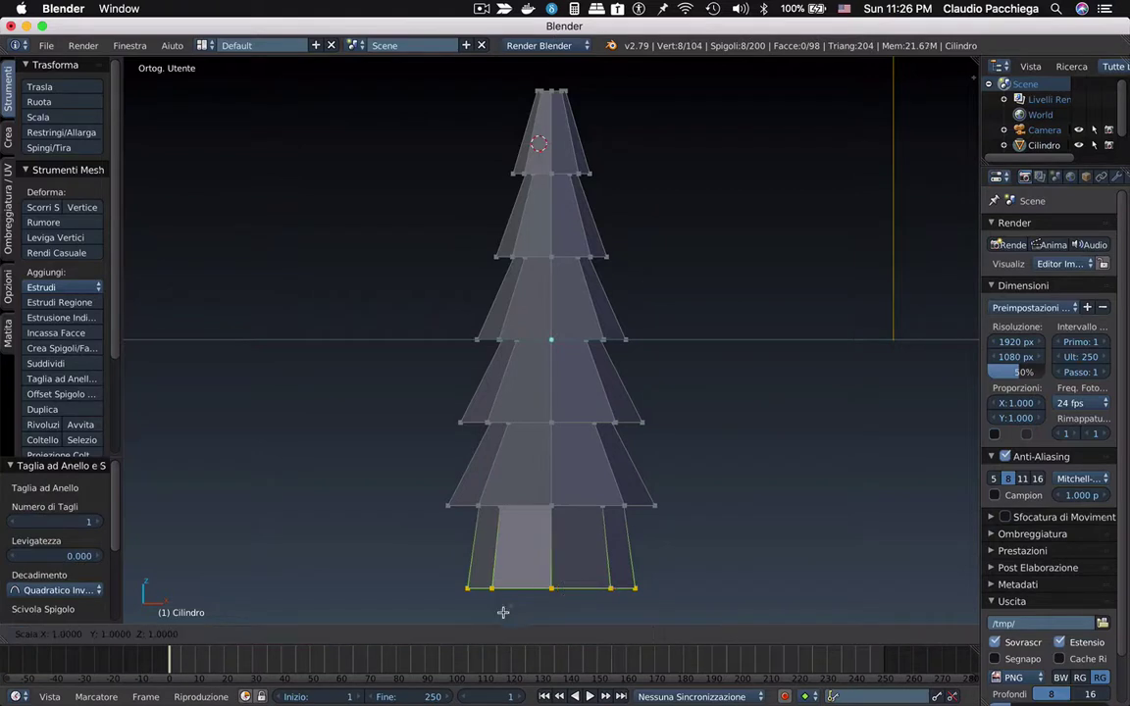
{"action": "key", "text": "s"}
{"action": "left_click", "coordinate": [495, 69]}
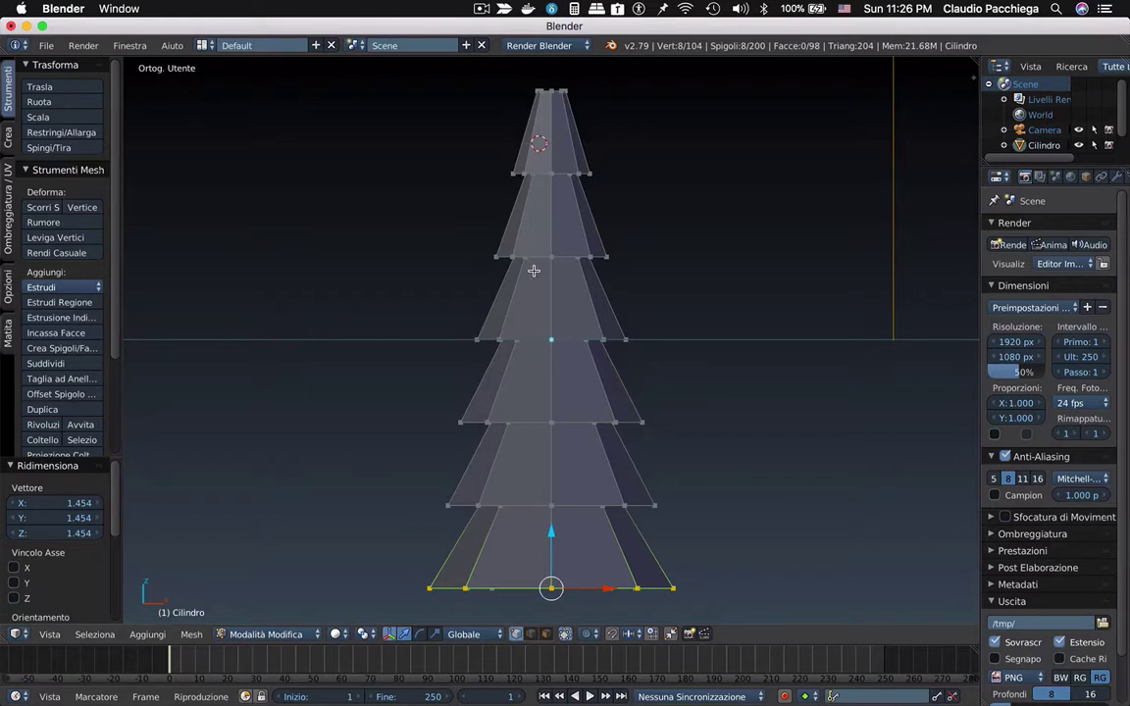
{"action": "key", "text": "a"}
{"action": "key", "text": "a"}
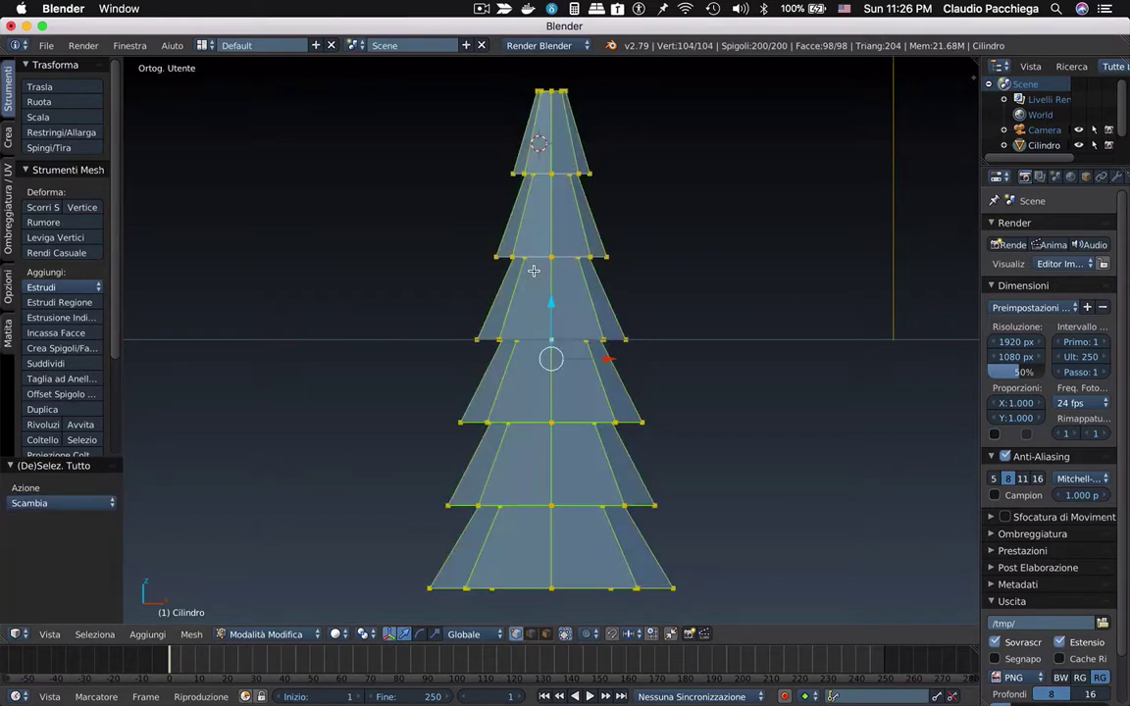
{"action": "key", "text": "a"}
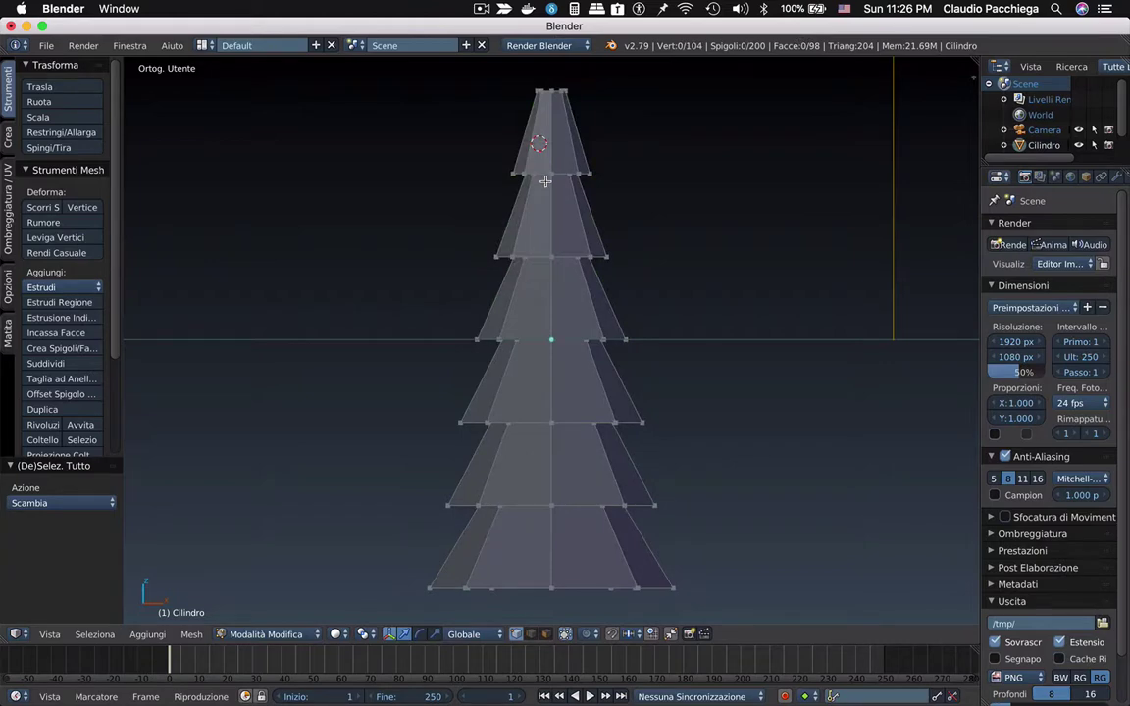
Select the inner edge loop under each tier, from the top tier down to the bottom.
{"action": "mouse_move", "coordinate": [545, 245]}
{"action": "middle_mouse_down"}
{"action": "mouse_move", "coordinate": [567, 224]}
{"action": "mouse_move", "coordinate": [598, 268]}
{"action": "mouse_move", "coordinate": [575, 274]}
{"action": "mouse_move", "coordinate": [596, 242]}
{"action": "mouse_move", "coordinate": [592, 221]}
{"action": "middle_mouse_up"}
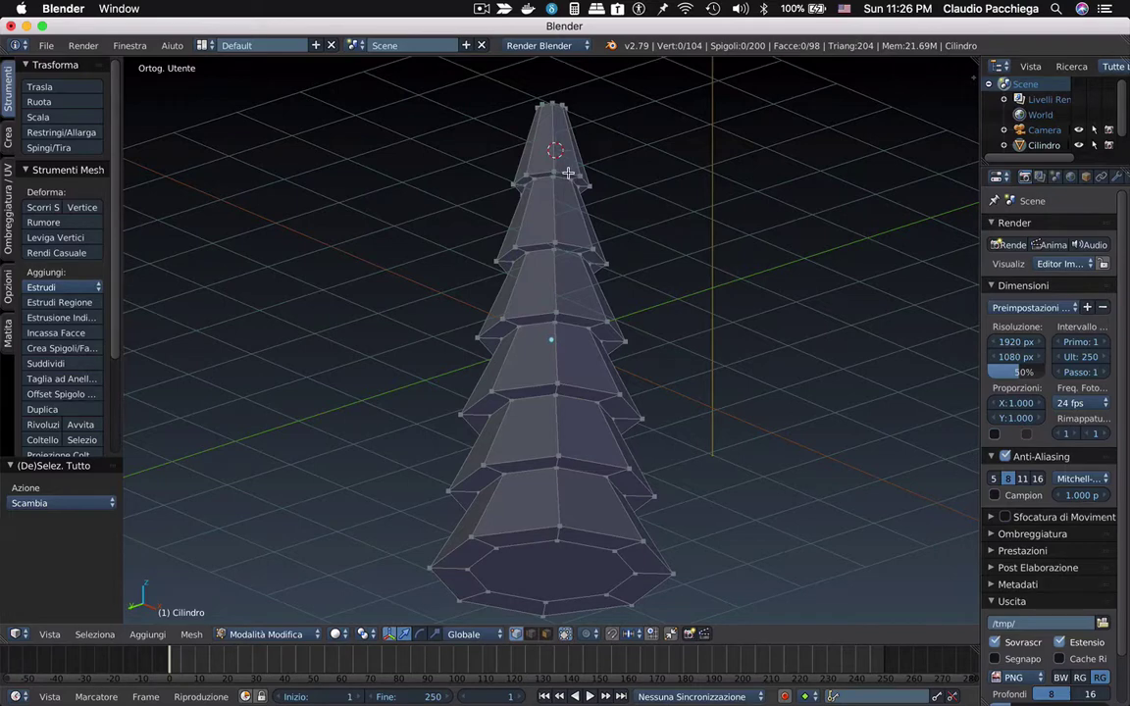
{"action": "right_click", "coordinate": [567, 173], "text": "alt"}
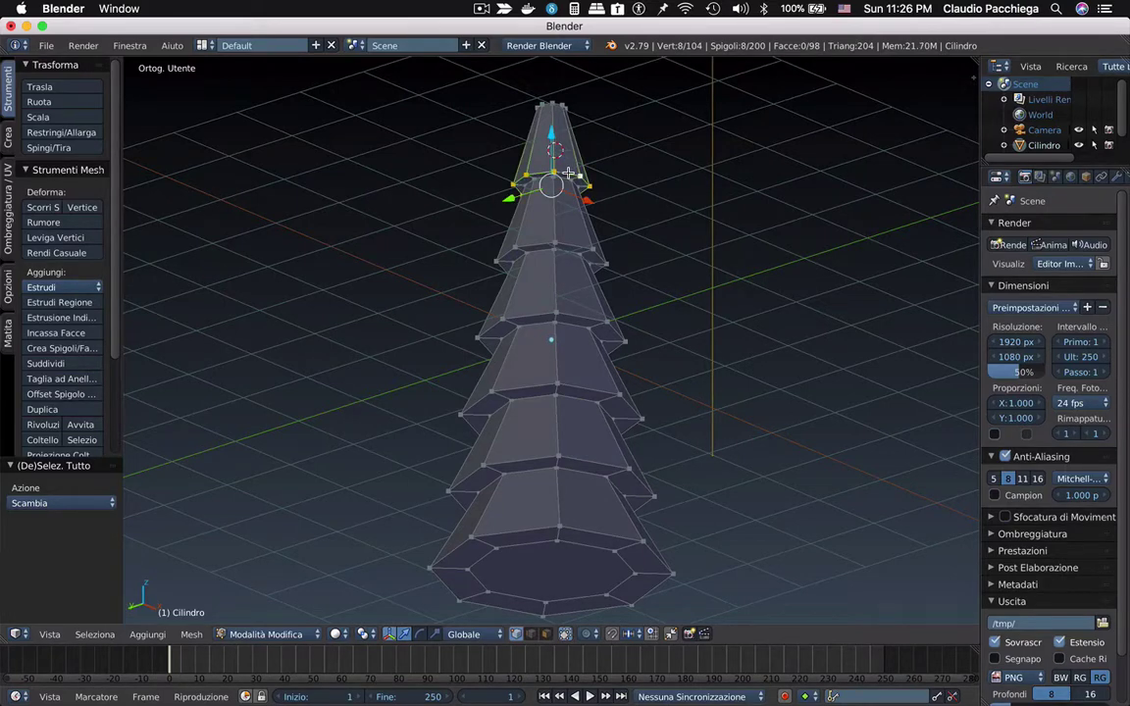
{"action": "right_click", "coordinate": [578, 246], "text": "alt+shift"}
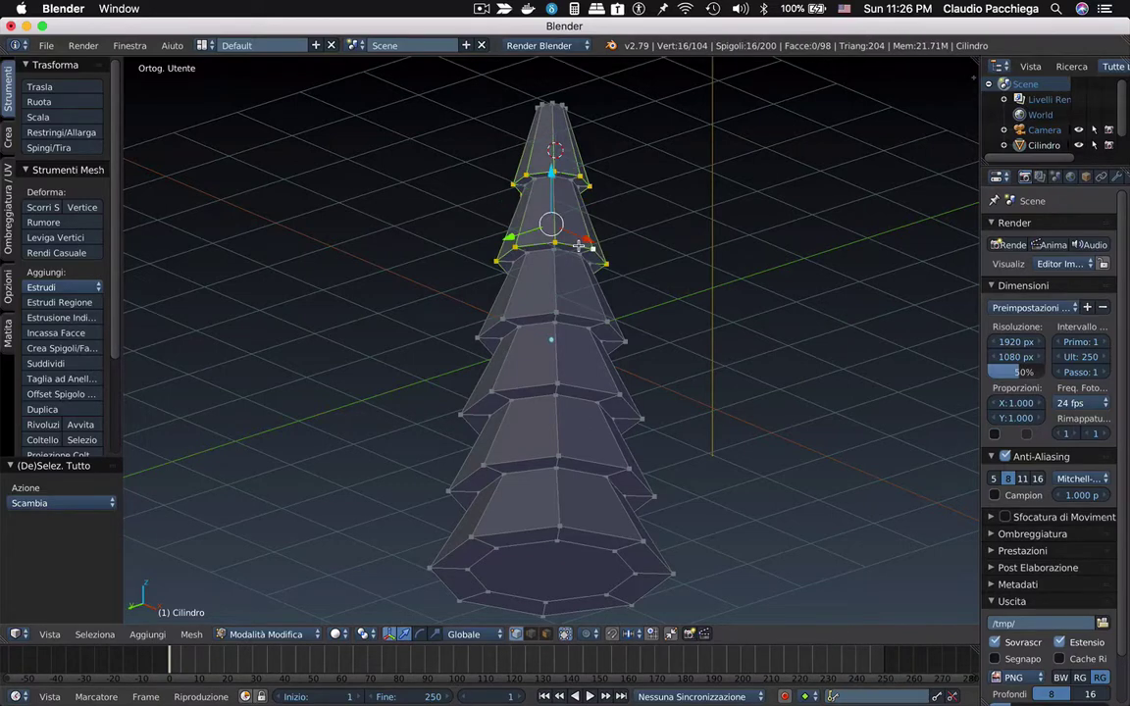
{"action": "right_click", "coordinate": [584, 314], "text": "alt+shift"}
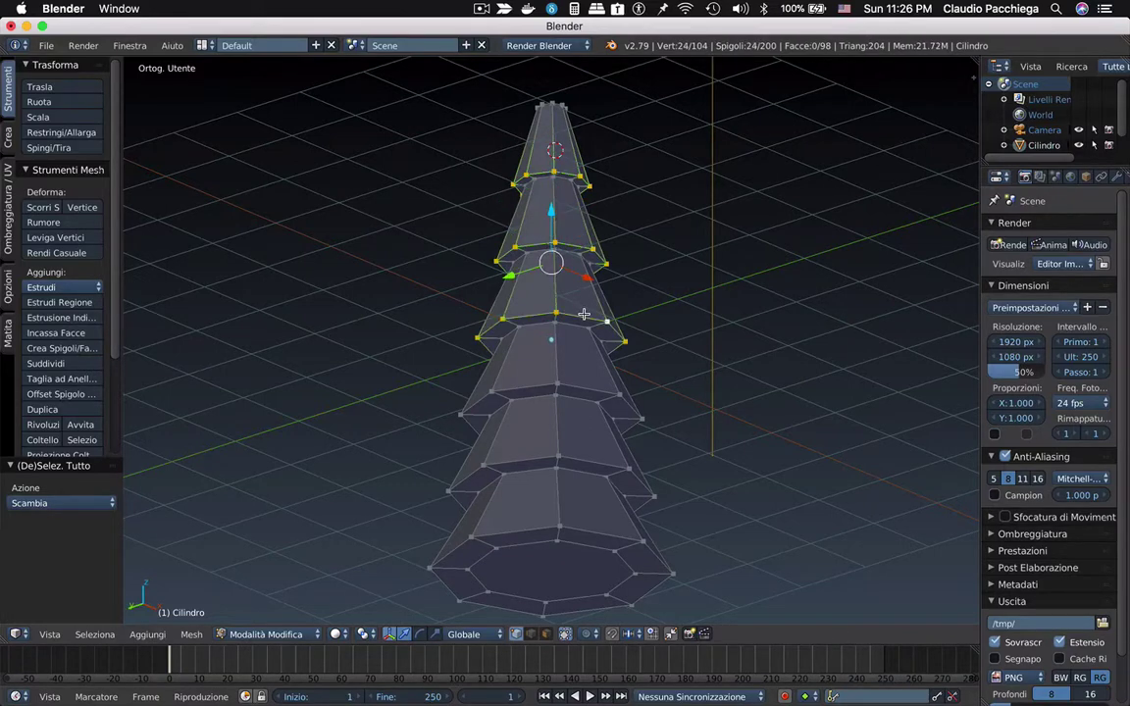
{"action": "right_click", "coordinate": [594, 389], "text": "alt+shift"}
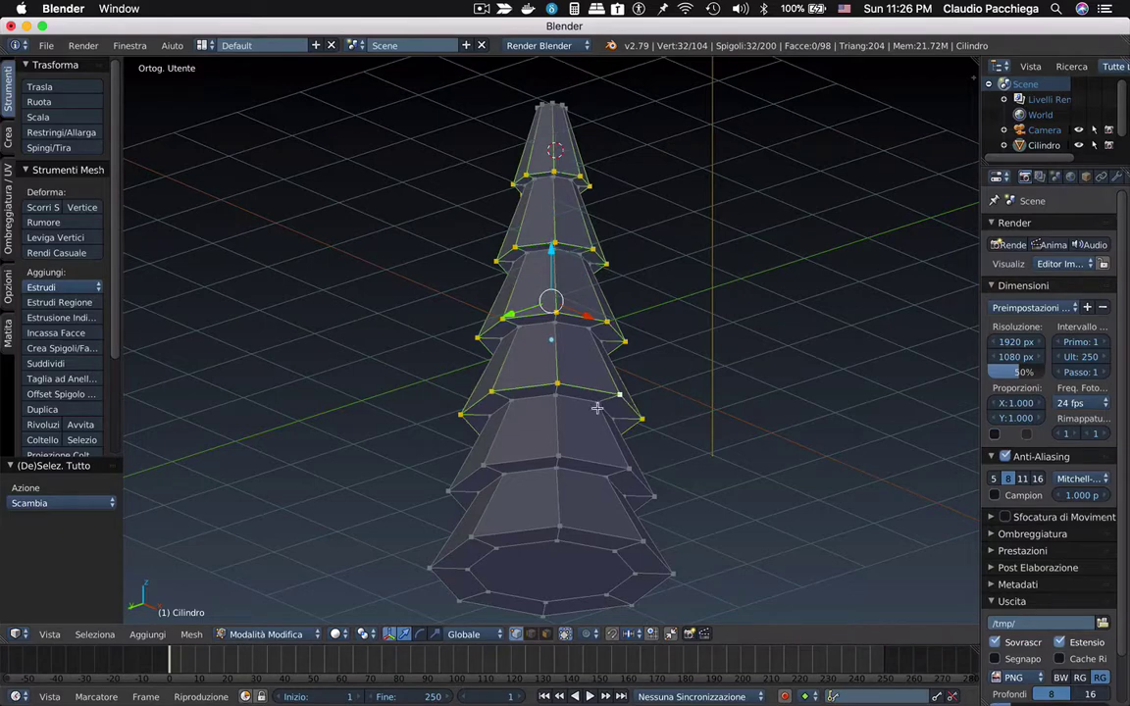
{"action": "right_click", "coordinate": [599, 462], "text": "alt+shift"}
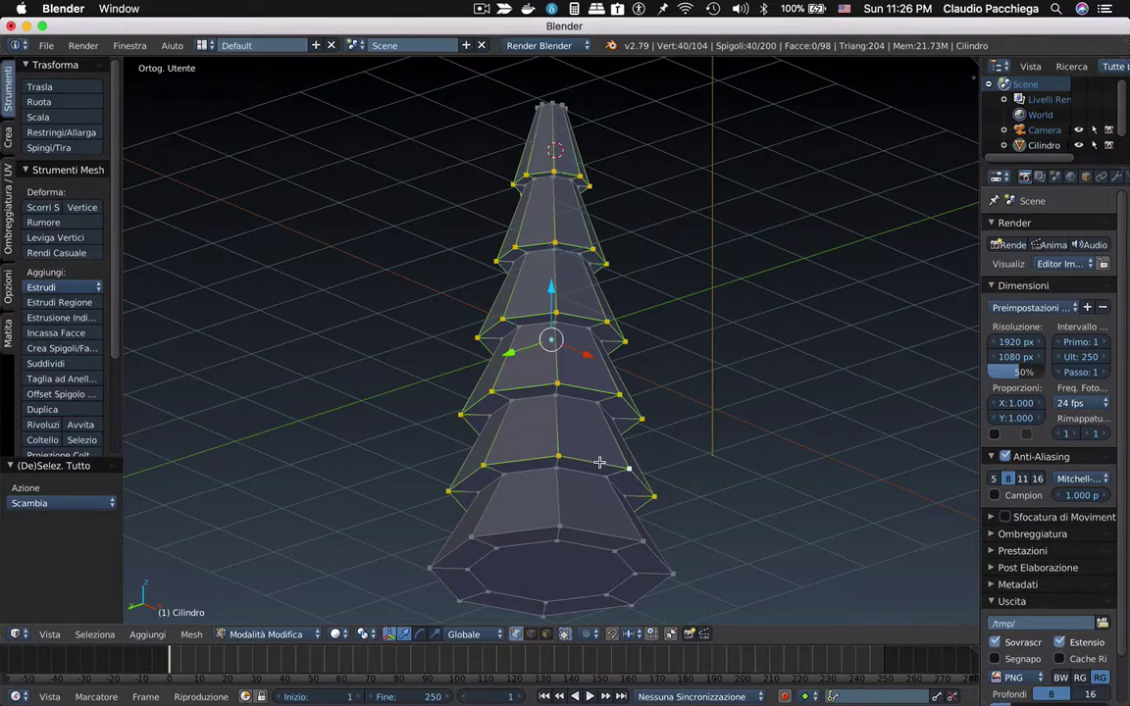
{"action": "right_click", "coordinate": [604, 531], "text": "alt+shift"}
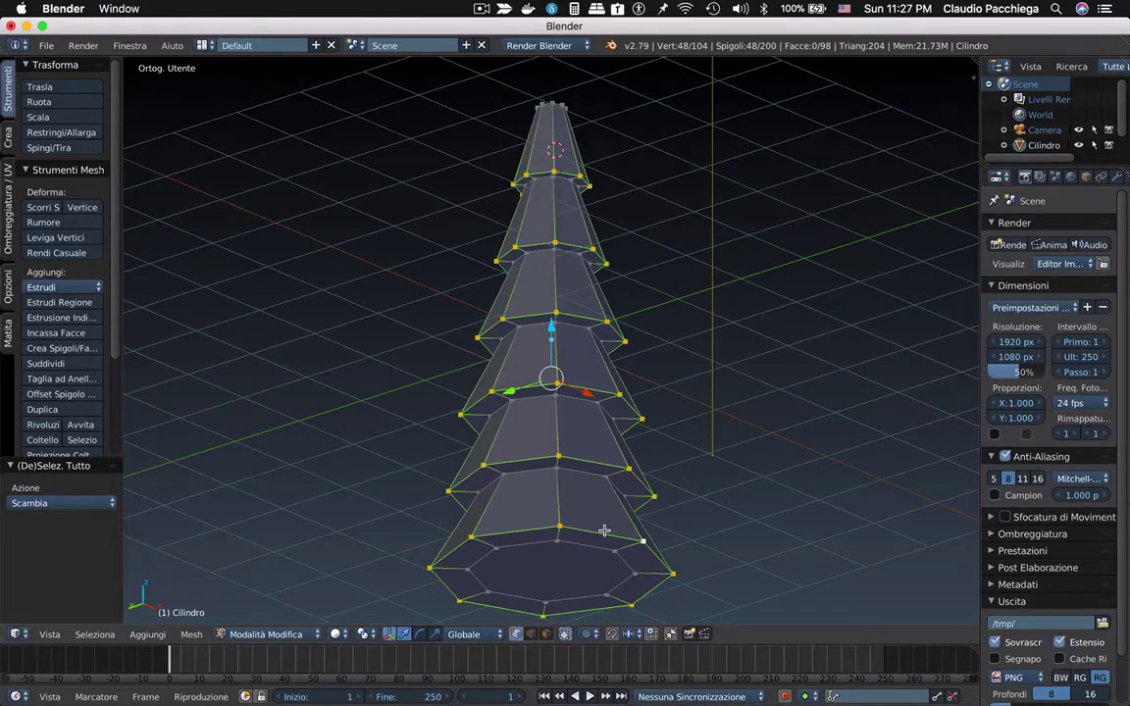
In front view, move the selected inner loops down 0.14 along Z.
{"action": "key", "text": "g"}
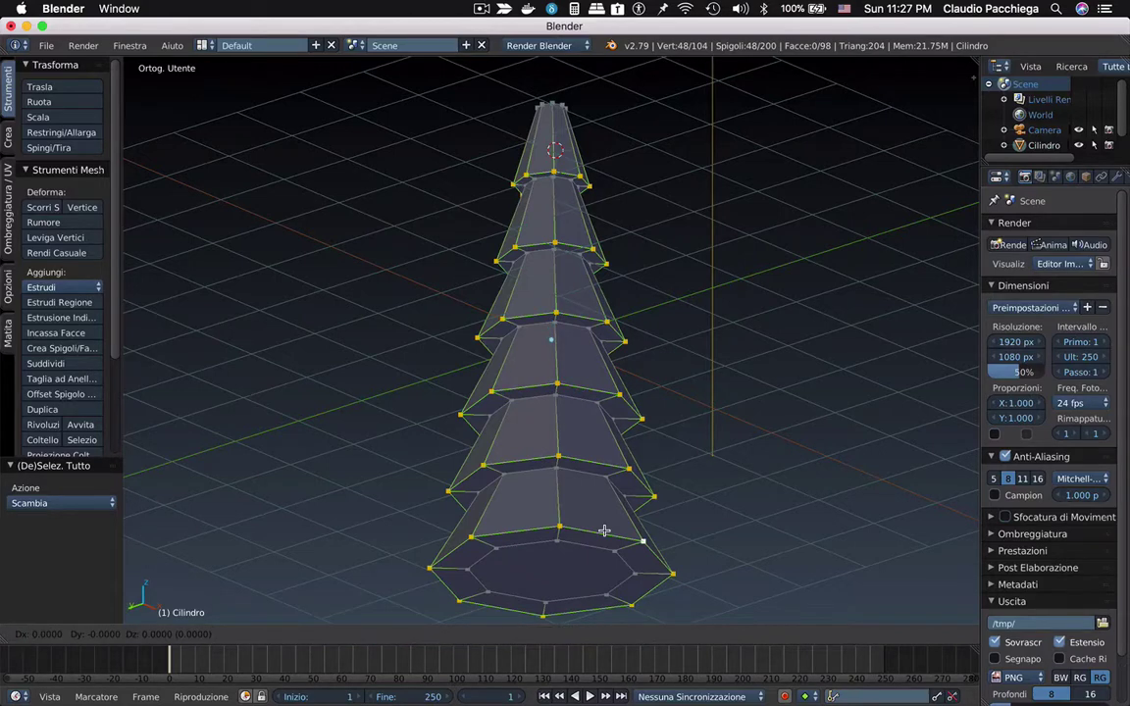
{"action": "key", "text": "z"}
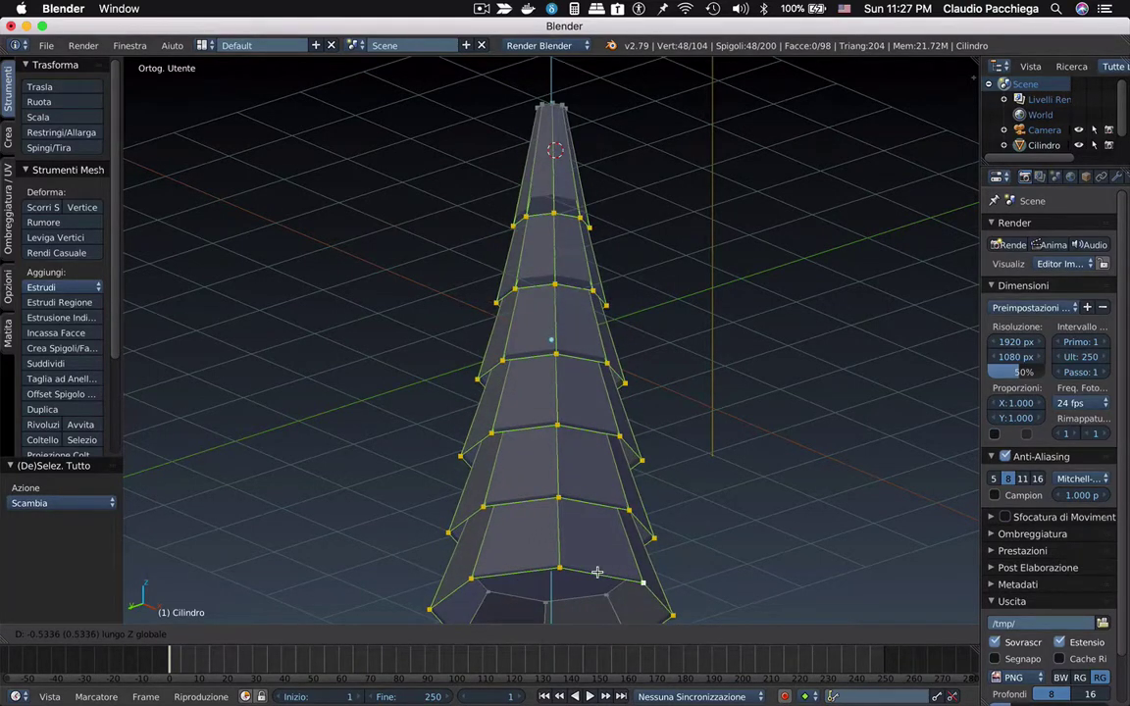
{"action": "right_click", "coordinate": [596, 572]}
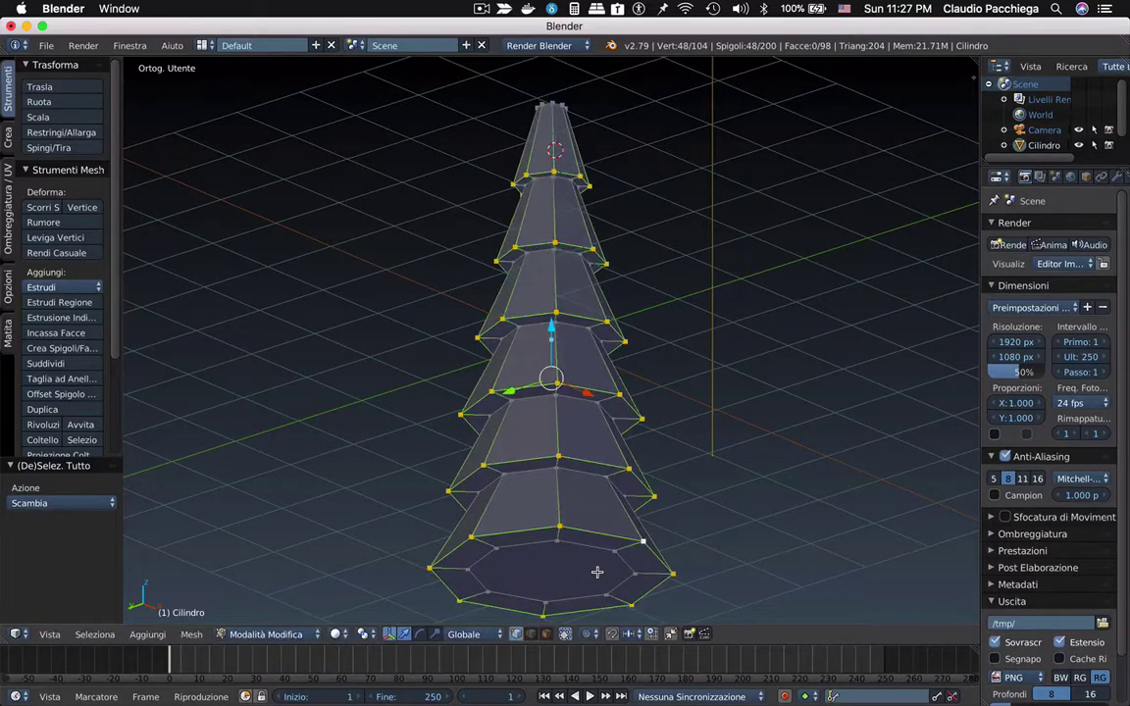
{"action": "key", "text": "KP_1"}
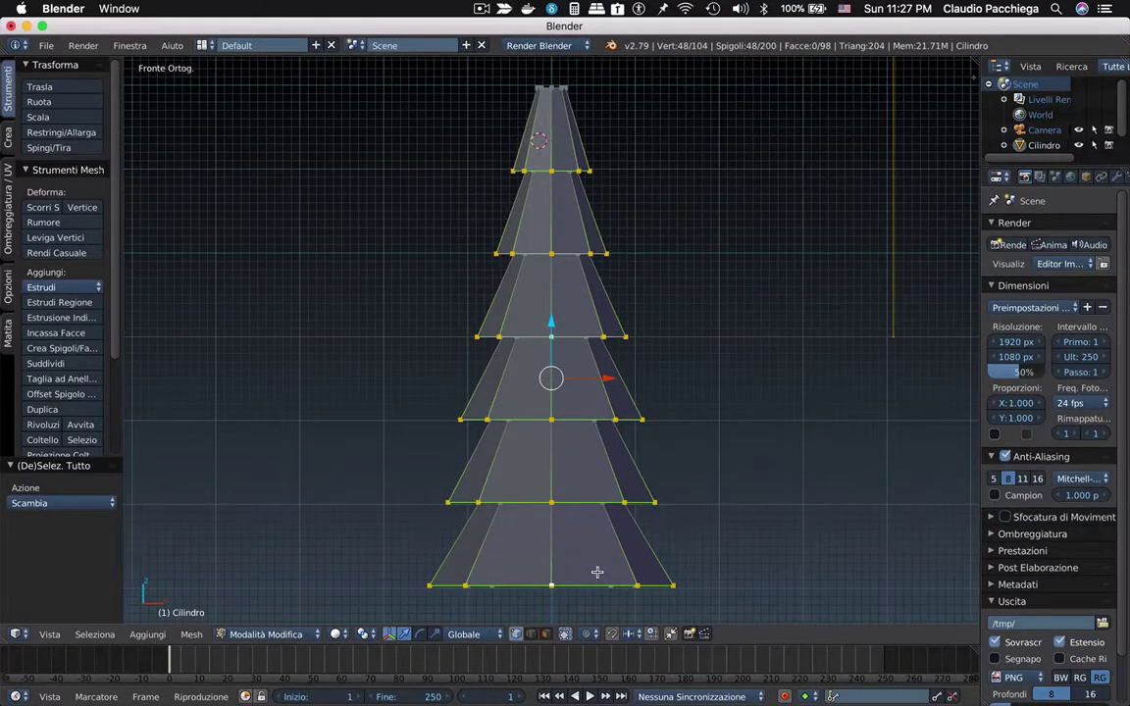
{"action": "key", "text": "g"}
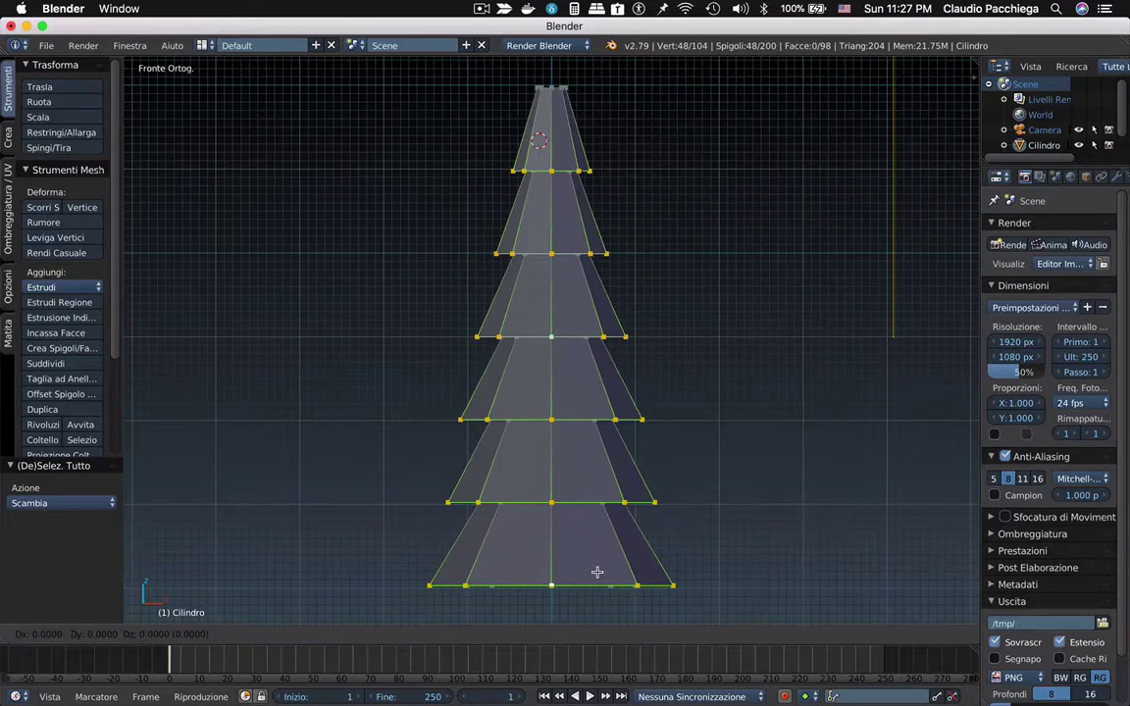
{"action": "key", "text": "z"}
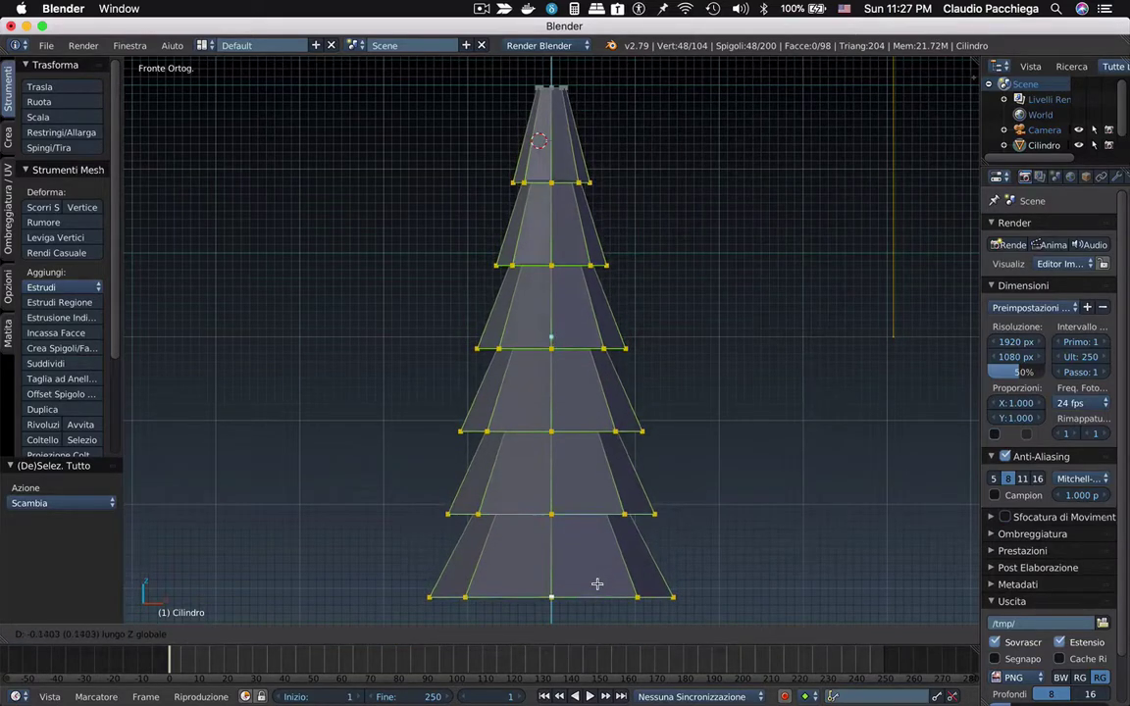
{"action": "left_click", "coordinate": [597, 583]}
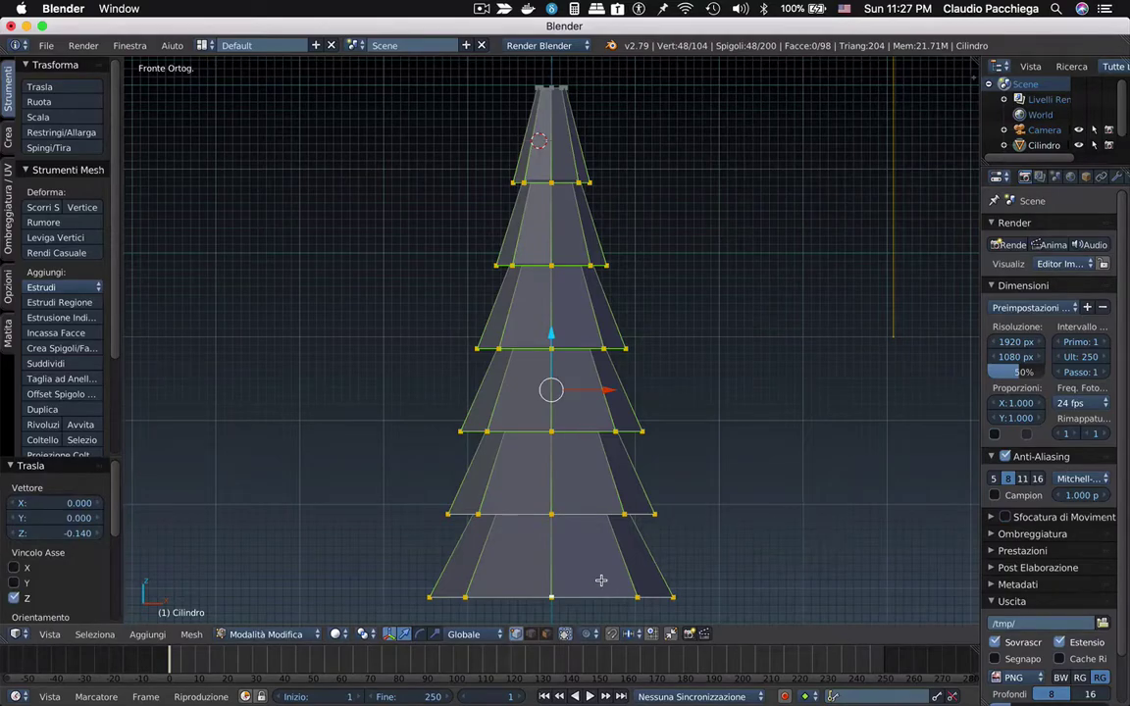
{"action": "mouse_move", "coordinate": [600, 580]}
{"action": "middle_mouse_down"}
{"action": "mouse_move", "coordinate": [610, 547]}
{"action": "mouse_move", "coordinate": [625, 539]}
{"action": "mouse_move", "coordinate": [638, 575]}
{"action": "mouse_move", "coordinate": [597, 610]}
{"action": "mouse_move", "coordinate": [568, 612]}
{"action": "mouse_move", "coordinate": [685, 557]}
{"action": "mouse_move", "coordinate": [675, 537]}
{"action": "mouse_move", "coordinate": [643, 597]}
{"action": "mouse_move", "coordinate": [636, 73]}
{"action": "mouse_move", "coordinate": [603, 83]}
{"action": "mouse_move", "coordinate": [605, 74]}
{"action": "mouse_move", "coordinate": [608, 568]}
{"action": "mouse_move", "coordinate": [596, 595]}
{"action": "mouse_move", "coordinate": [602, 59]}
{"action": "middle_mouse_up"}
Scale the whole mesh by about 1.35 in X and Y only, excluding Z.
{"action": "key", "text": "a"}
{"action": "key", "text": "a"}
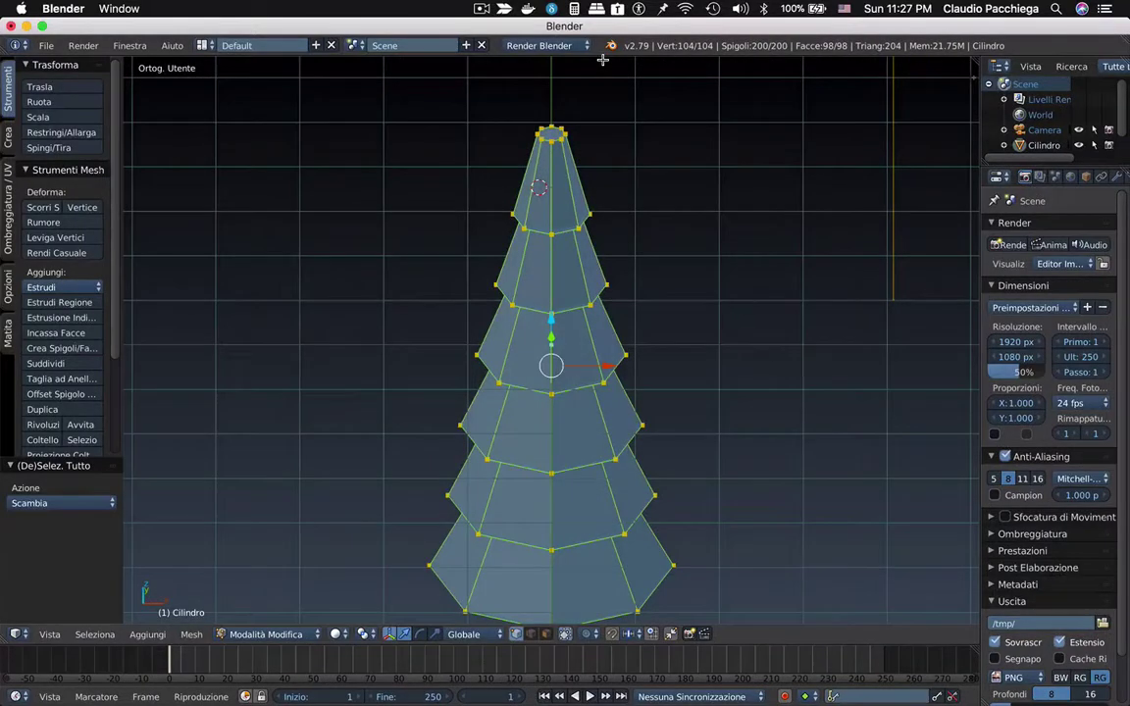
{"action": "key", "text": "s"}
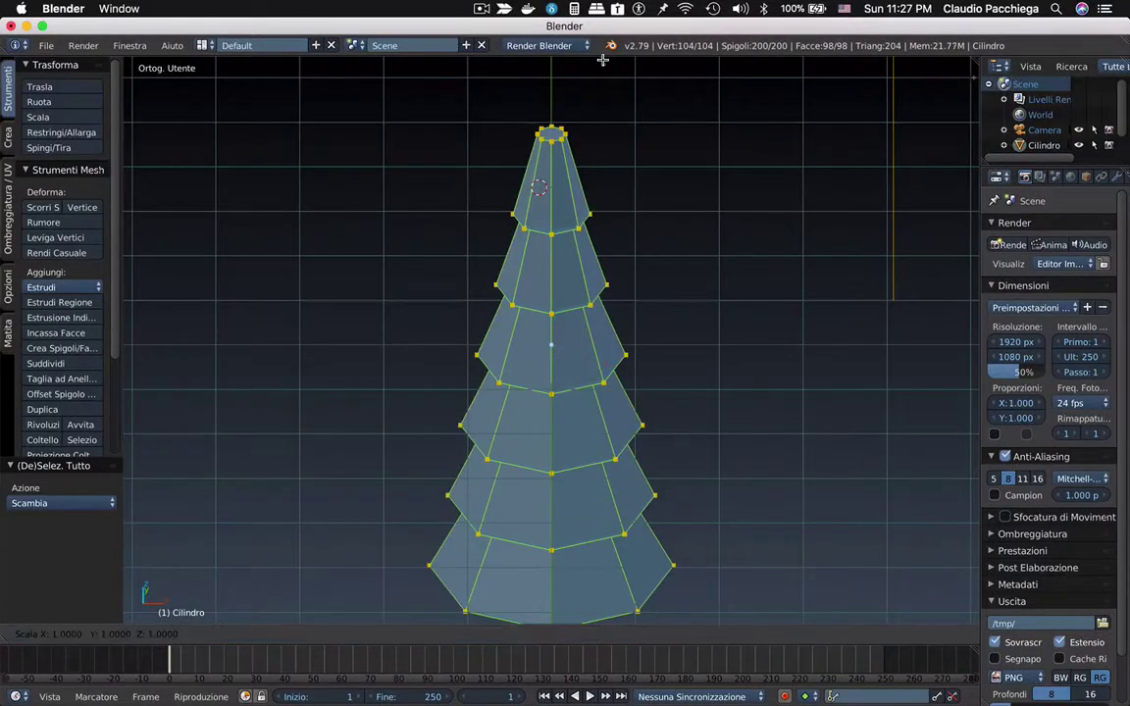
{"action": "key", "text": "shift+z"}
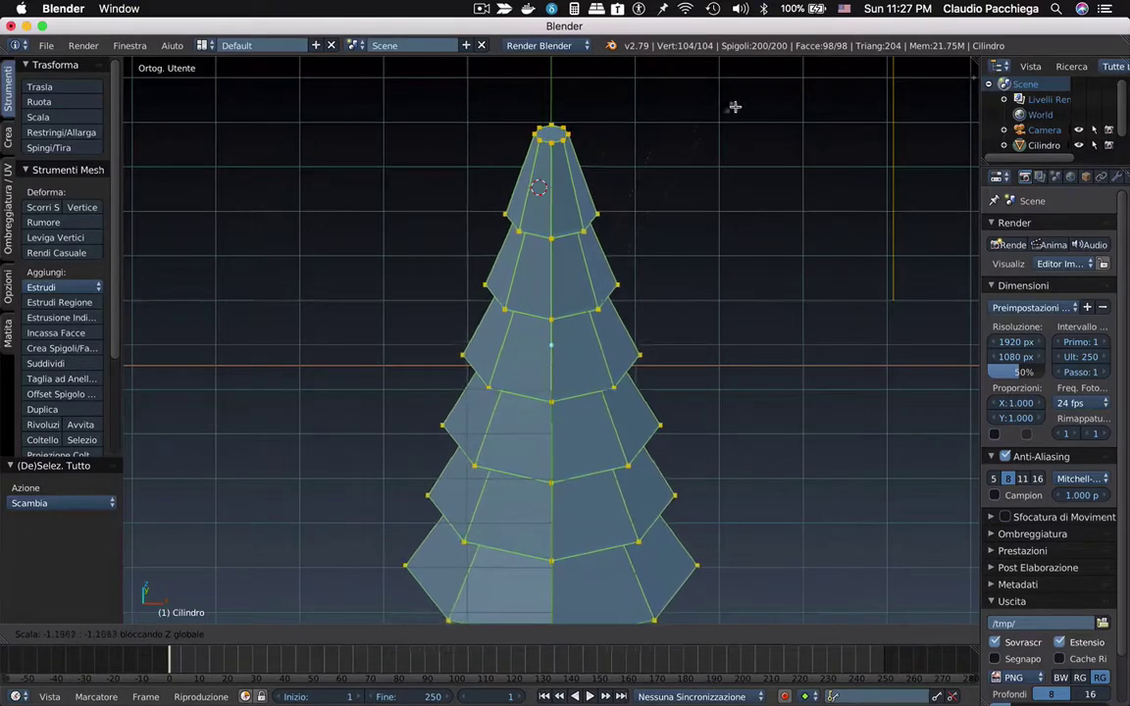
{"action": "left_click", "coordinate": [783, 101]}
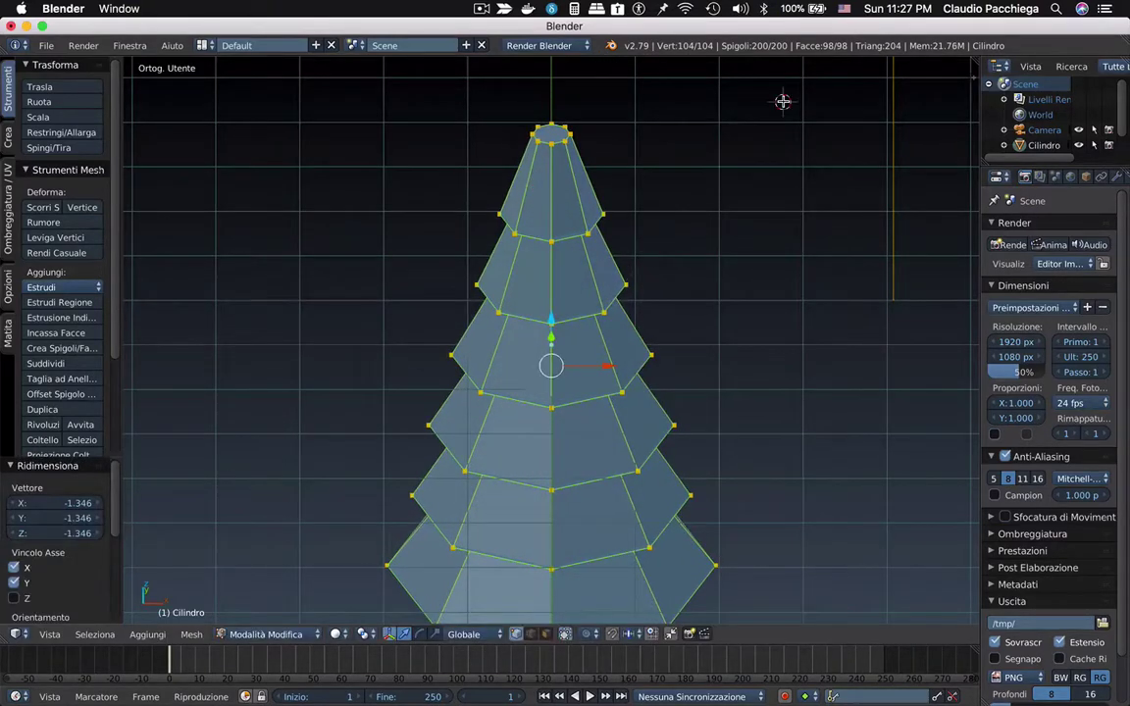
{"action": "left_click", "coordinate": [782, 101]}
{"action": "key", "text": "a"}
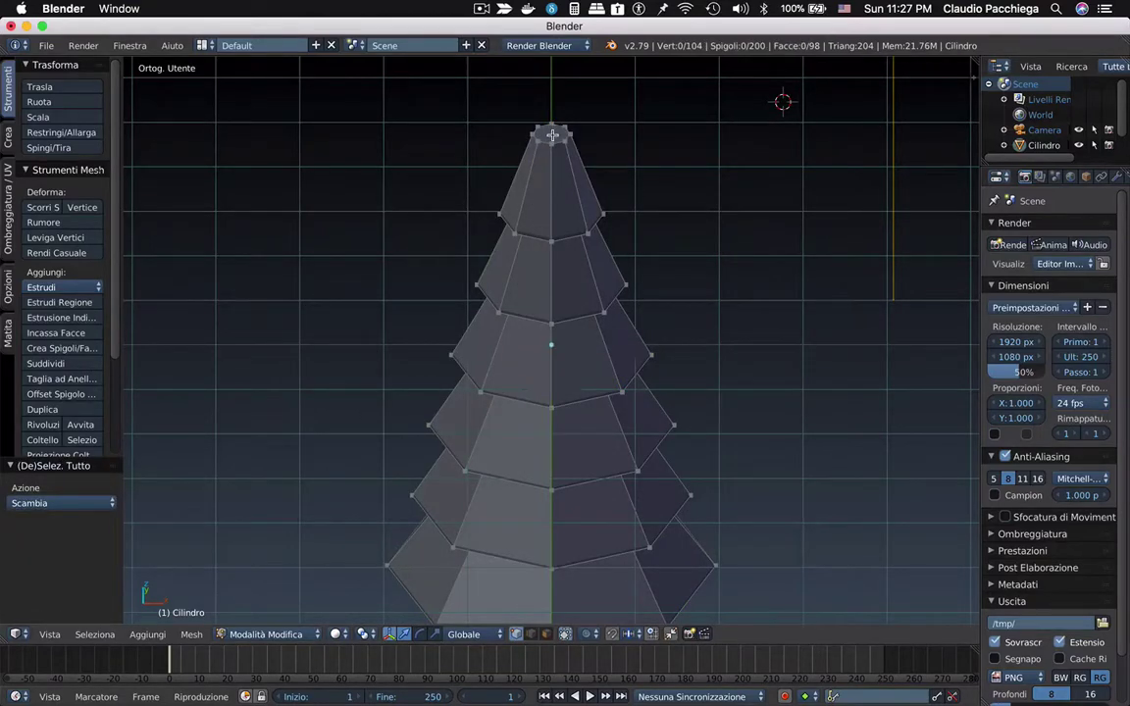
Circle-select the tip vertices and scale them down to 0.43.
{"action": "key", "text": "c"}
{"action": "left_click", "coordinate": [556, 145]}
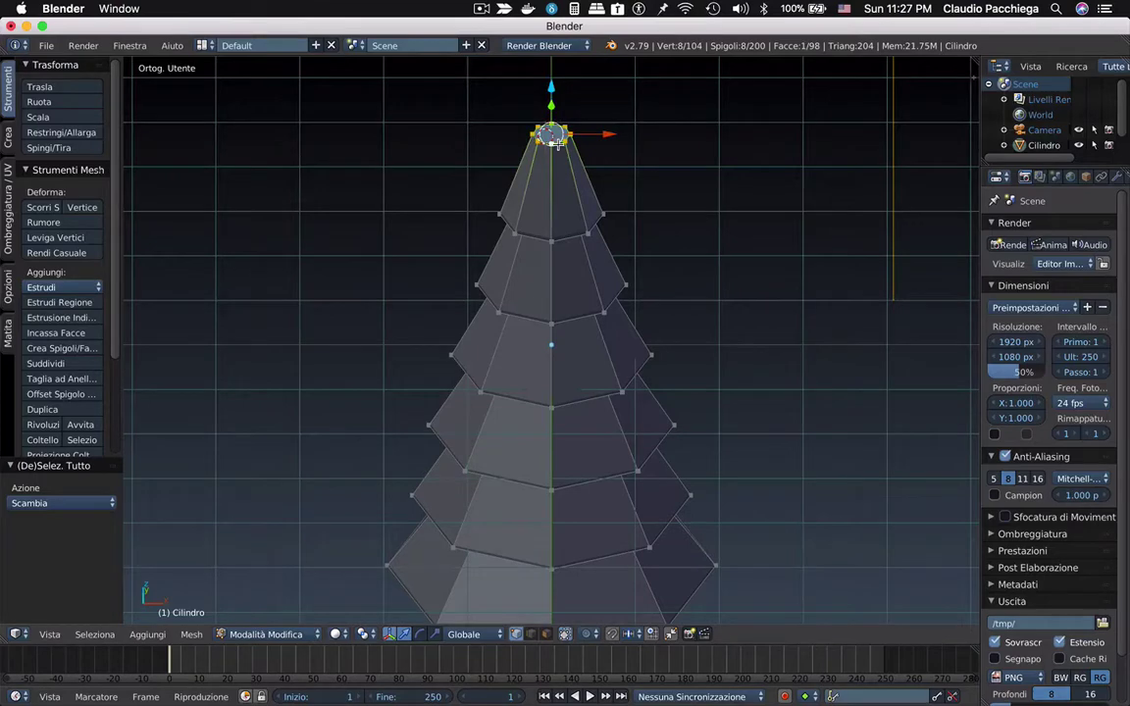
{"action": "key", "text": "s"}
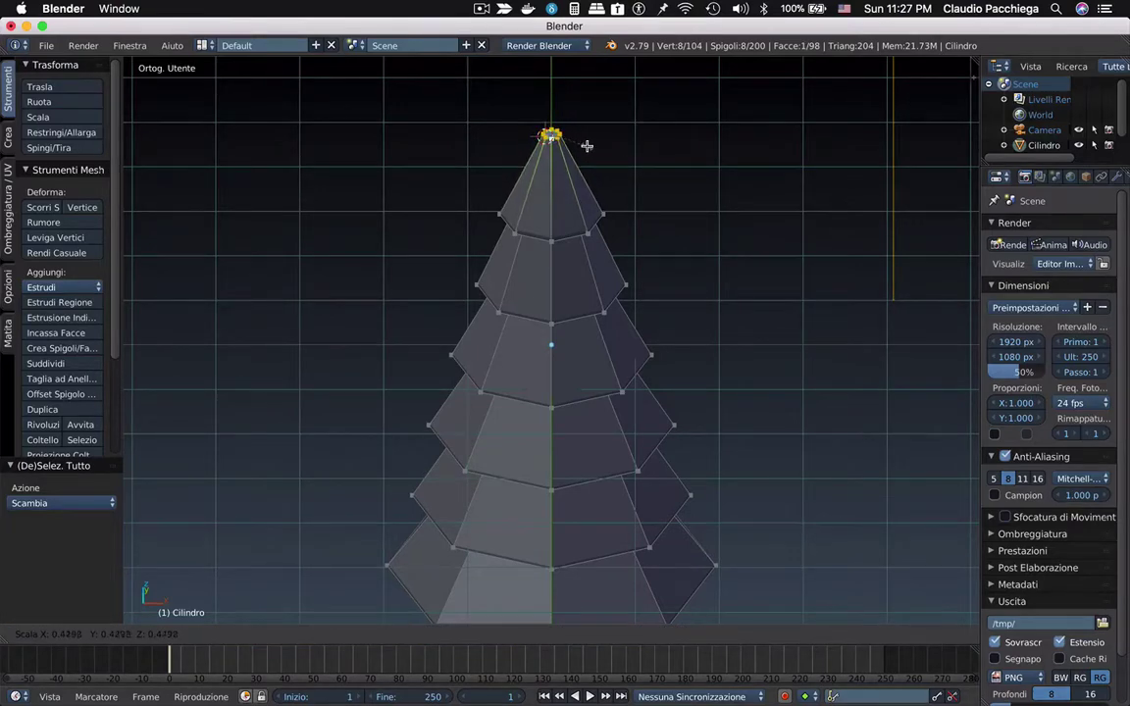
{"action": "left_click", "coordinate": [584, 144]}
{"action": "key", "text": "a"}
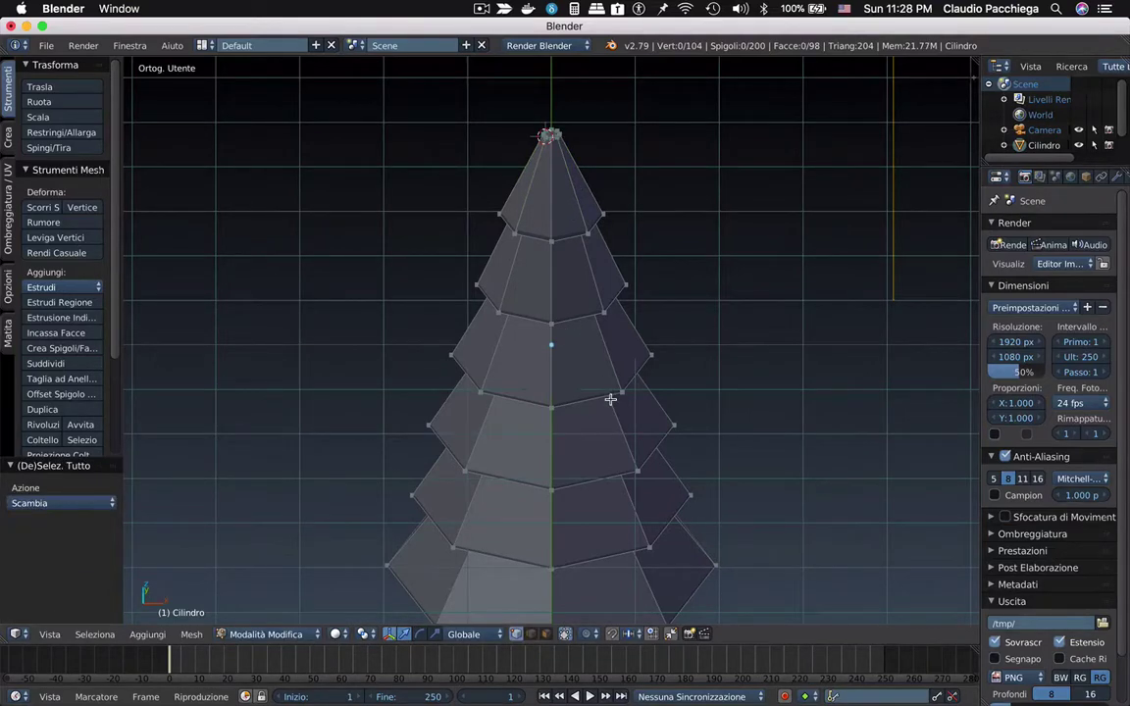
Switch to top orthographic view to see the tree's concentric octagonal rings.
{"action": "left_click", "coordinate": [573, 206]}
{"action": "key", "text": "KP_7"}
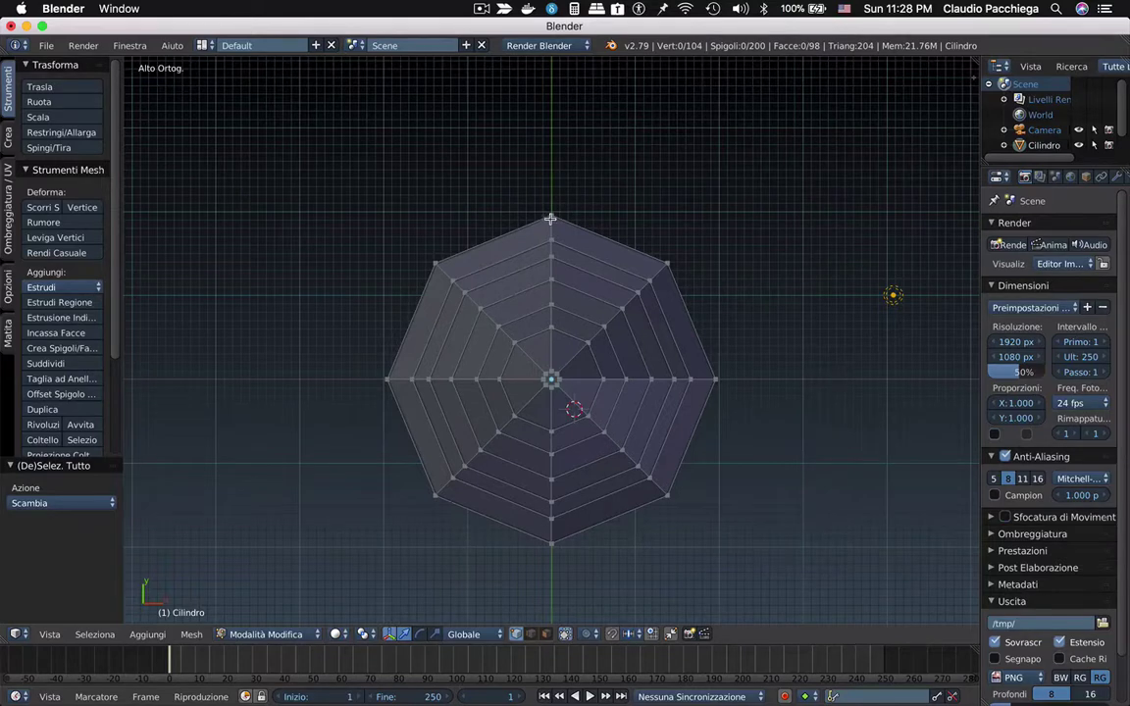
Select the outer top vertex and the vertices below it along one side of the tree.
{"action": "right_click", "coordinate": [552, 212]}
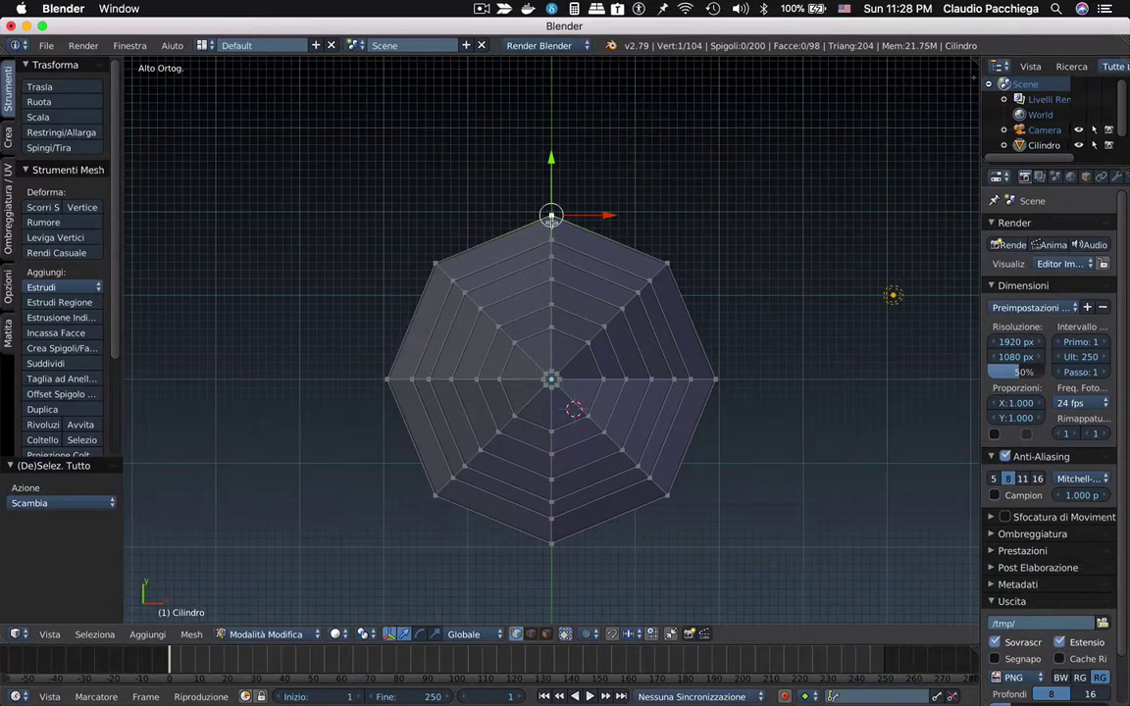
{"action": "right_click", "coordinate": [550, 257], "text": "ctrl"}
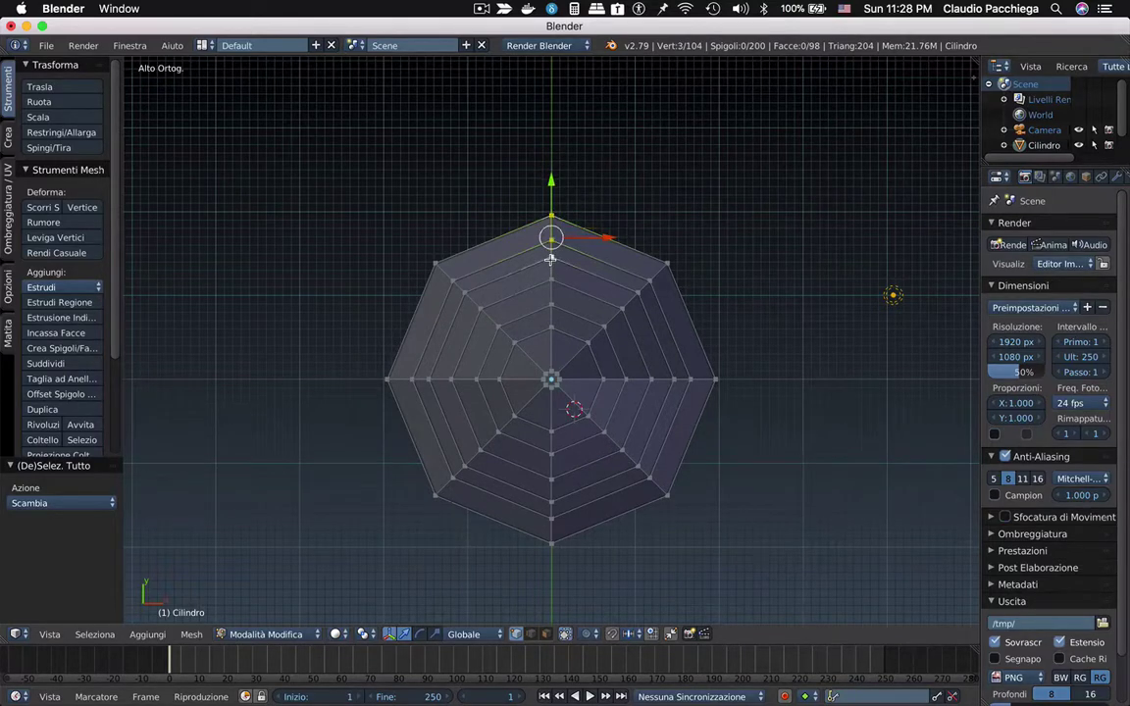
{"action": "right_click", "coordinate": [552, 279], "text": "ctrl"}
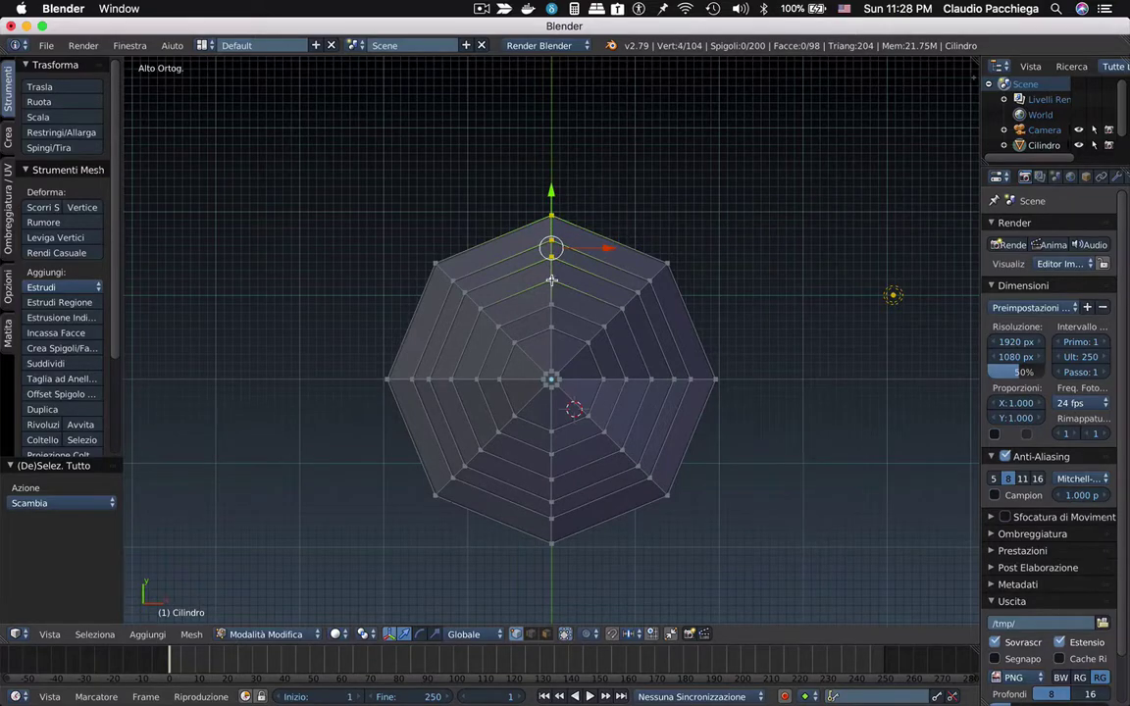
{"action": "right_click", "coordinate": [551, 305], "text": "ctrl"}
{"action": "mouse_move", "coordinate": [578, 260]}
{"action": "middle_mouse_down"}
{"action": "mouse_move", "coordinate": [690, 221]}
{"action": "mouse_move", "coordinate": [696, 255]}
{"action": "mouse_move", "coordinate": [685, 242]}
{"action": "mouse_move", "coordinate": [716, 191]}
{"action": "mouse_move", "coordinate": [705, 224]}
{"action": "mouse_move", "coordinate": [681, 222]}
{"action": "mouse_move", "coordinate": [668, 162]}
{"action": "mouse_move", "coordinate": [663, 265]}
{"action": "mouse_move", "coordinate": [668, 237]}
{"action": "mouse_move", "coordinate": [654, 221]}
{"action": "mouse_move", "coordinate": [672, 236]}
{"action": "middle_mouse_up"}
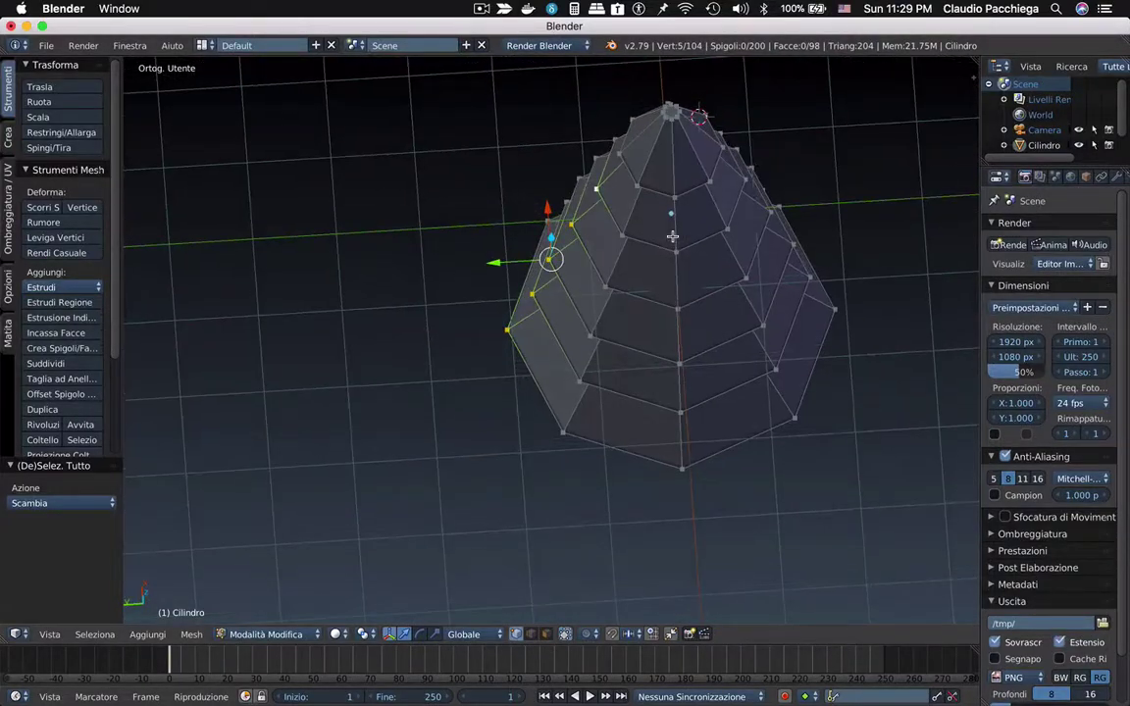
Return to top view and toggle the Limit selection to visible option.
{"action": "key", "text": "KP_7"}
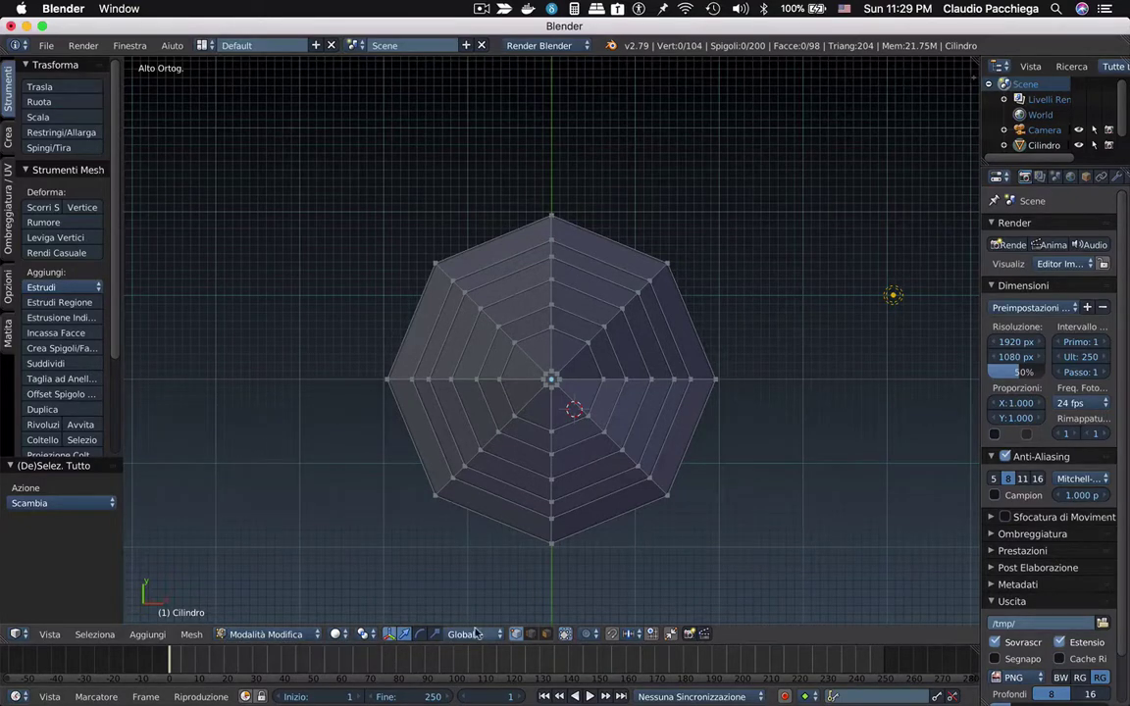
{"action": "left_click", "coordinate": [566, 634]}
Switch the viewport to wireframe so every inner ring and vertex shows from above.
{"action": "key", "text": "z"}
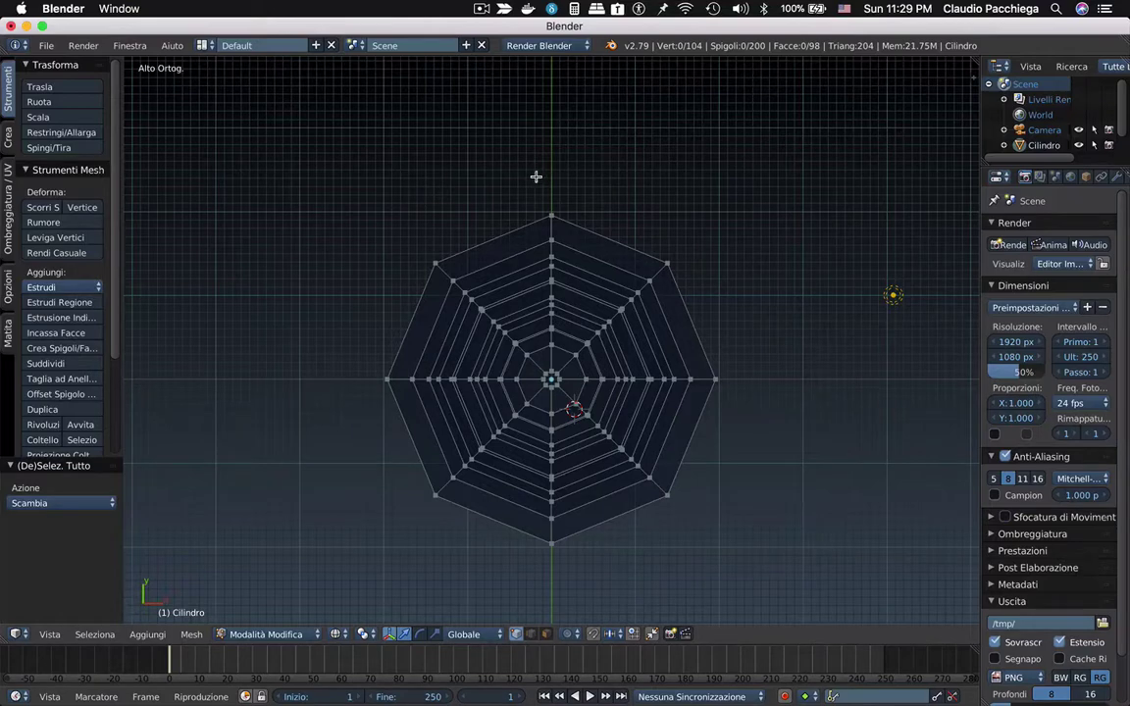
Box-select the vertices of the top, right, bottom and left spokes together.
{"action": "key", "text": "b"}
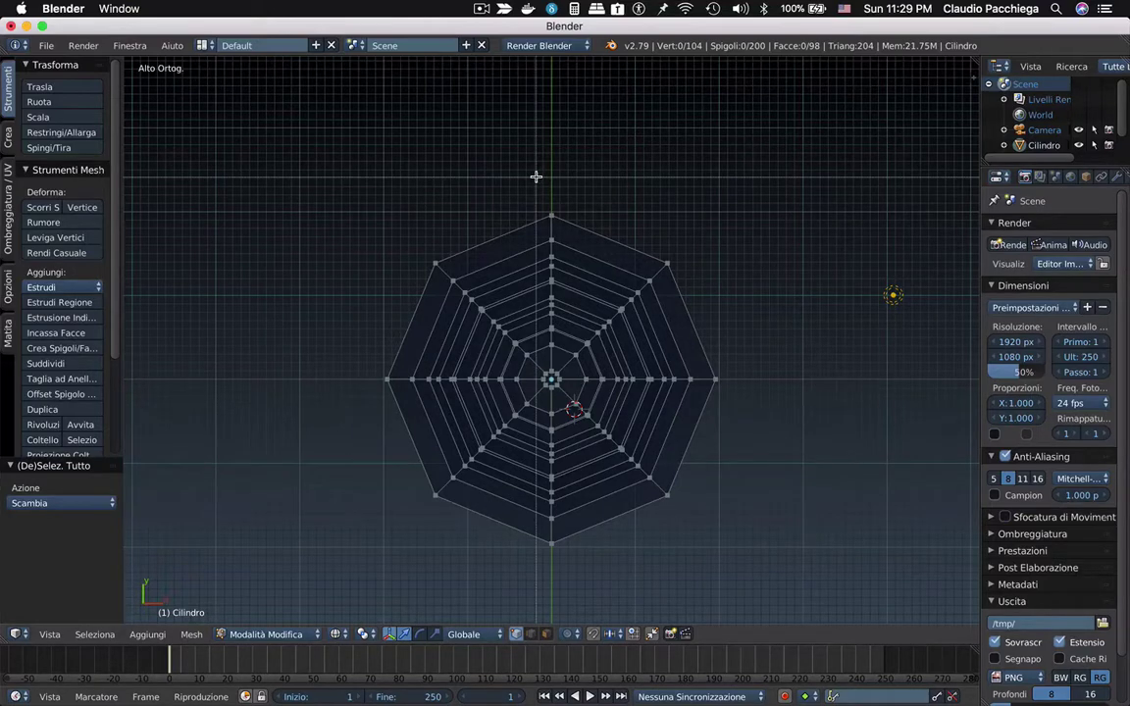
{"action": "left_click_drag", "start_coordinate": [535, 176], "coordinate": [564, 352]}
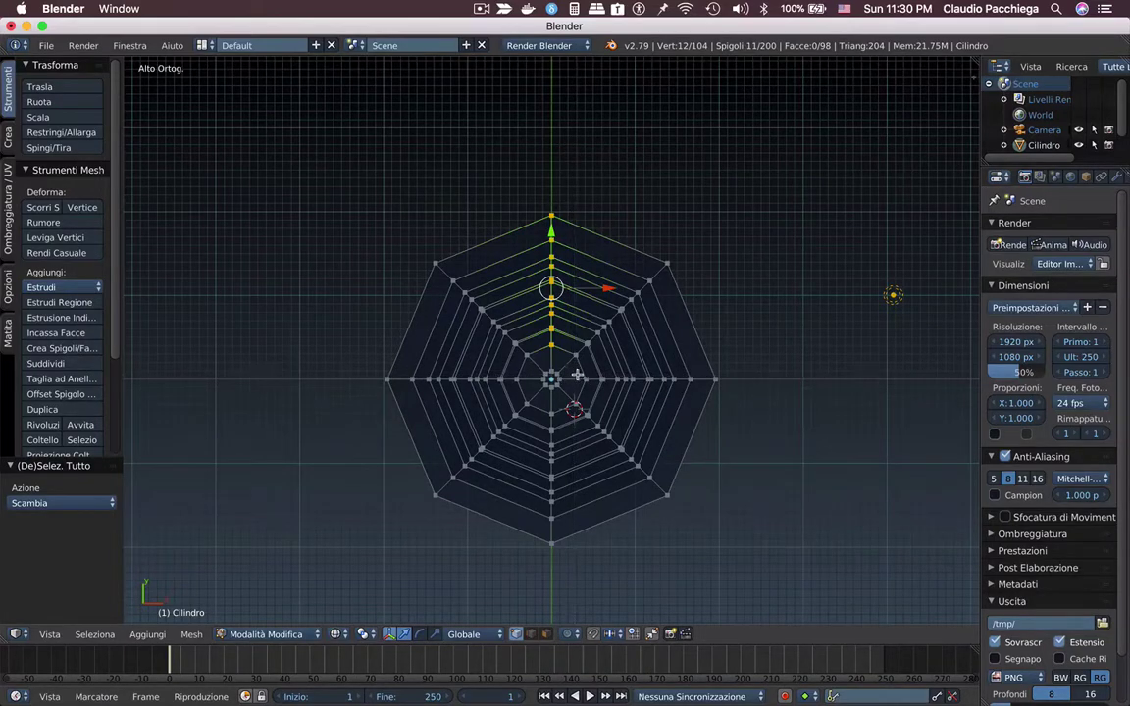
{"action": "key", "text": "b"}
{"action": "mouse_move", "coordinate": [571, 370]}
{"action": "left_mouse_down"}
{"action": "mouse_move", "coordinate": [656, 391]}
{"action": "mouse_move", "coordinate": [732, 387]}
{"action": "left_mouse_up"}
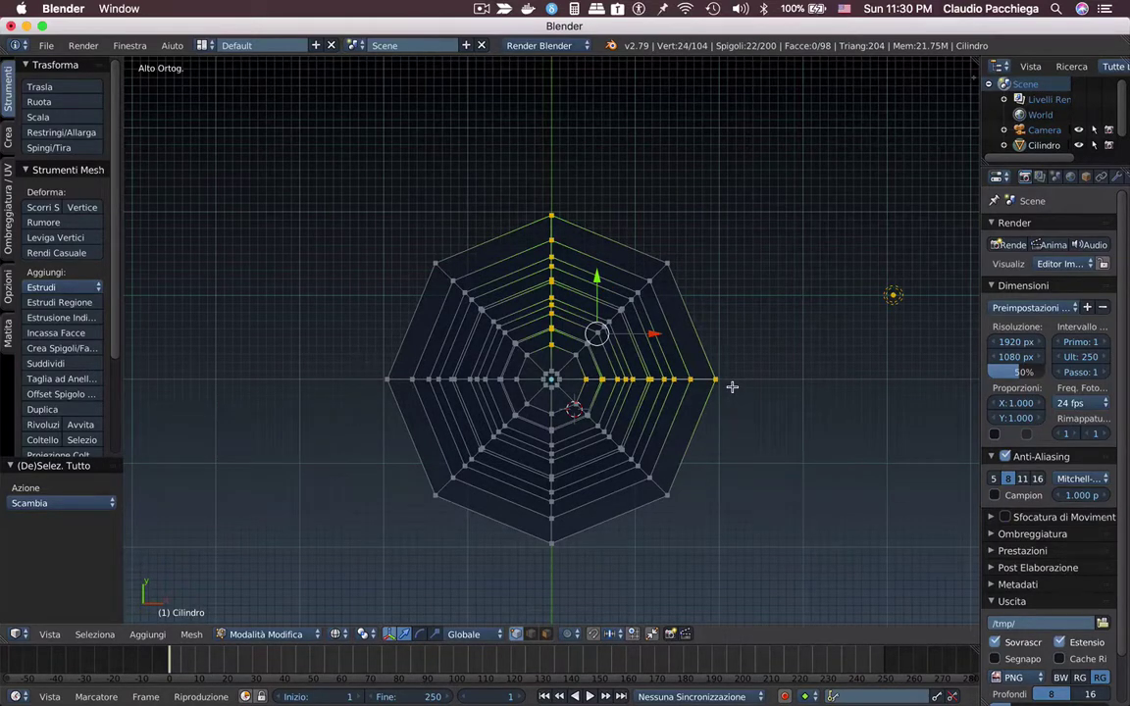
{"action": "key", "text": "b"}
{"action": "left_click_drag", "start_coordinate": [540, 403], "coordinate": [570, 561]}
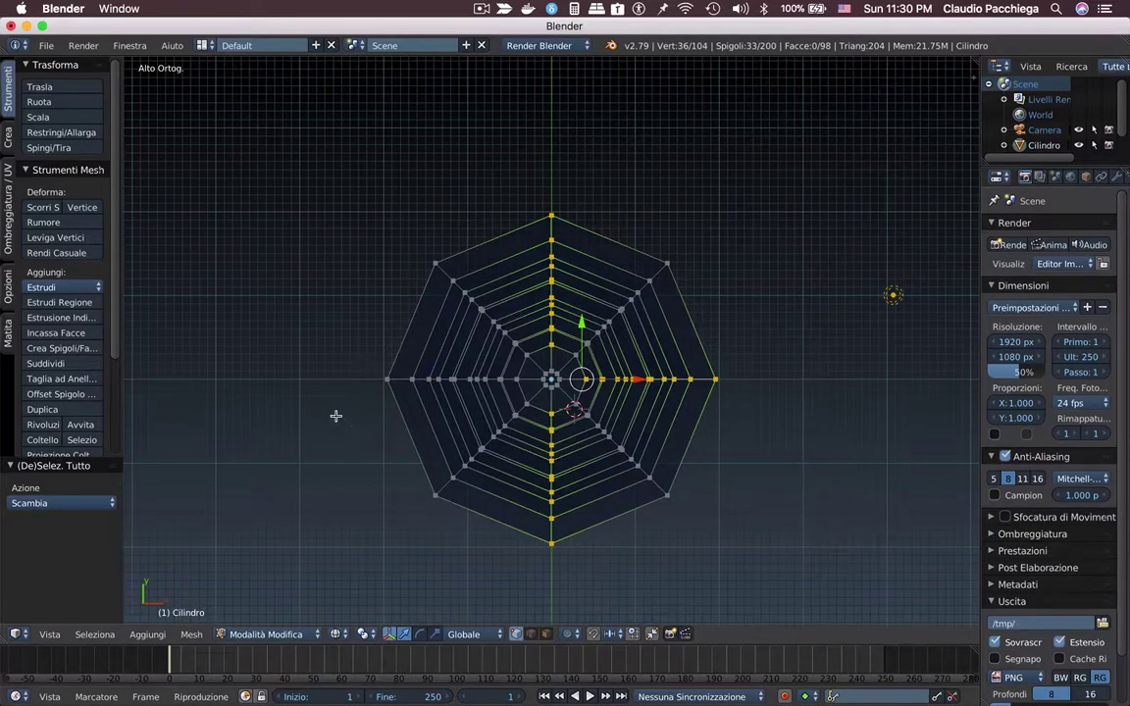
{"action": "key", "text": "b"}
{"action": "left_click_drag", "start_coordinate": [362, 362], "coordinate": [524, 390]}
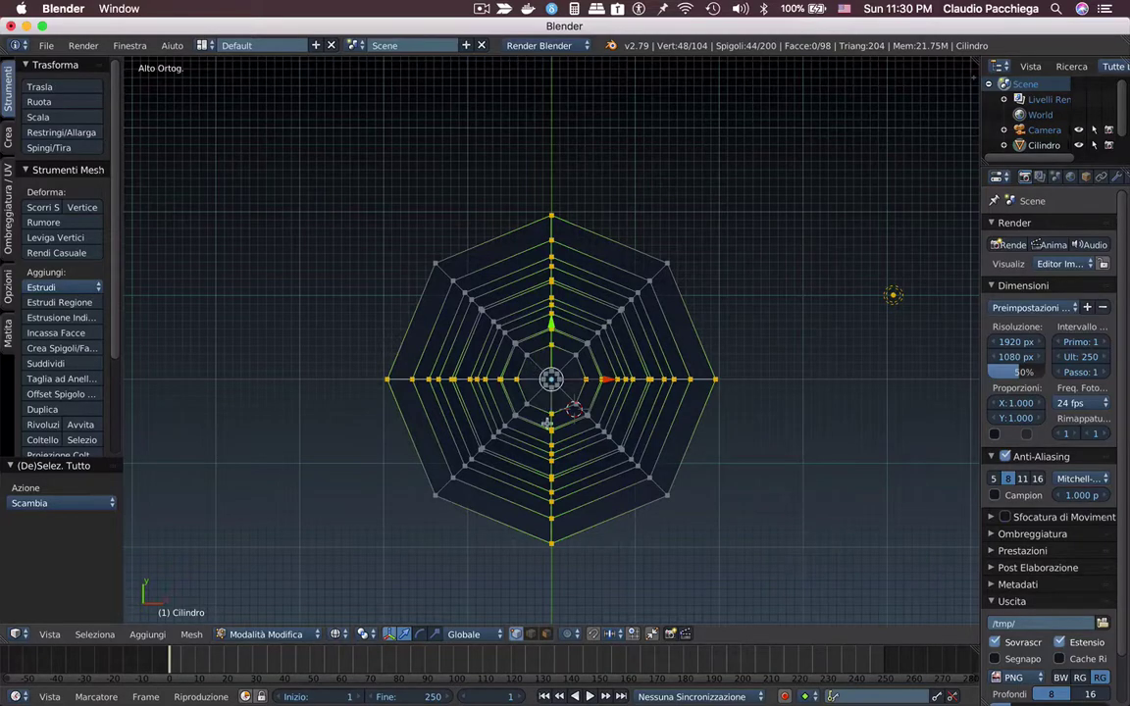
{"action": "left_click", "coordinate": [550, 426]}
In solid view, scale the selected spoke vertices to 0.605 on X and Y only.
{"action": "mouse_move", "coordinate": [569, 403]}
{"action": "middle_mouse_down"}
{"action": "mouse_move", "coordinate": [573, 358]}
{"action": "mouse_move", "coordinate": [628, 347]}
{"action": "mouse_move", "coordinate": [521, 338]}
{"action": "mouse_move", "coordinate": [589, 374]}
{"action": "middle_mouse_up"}
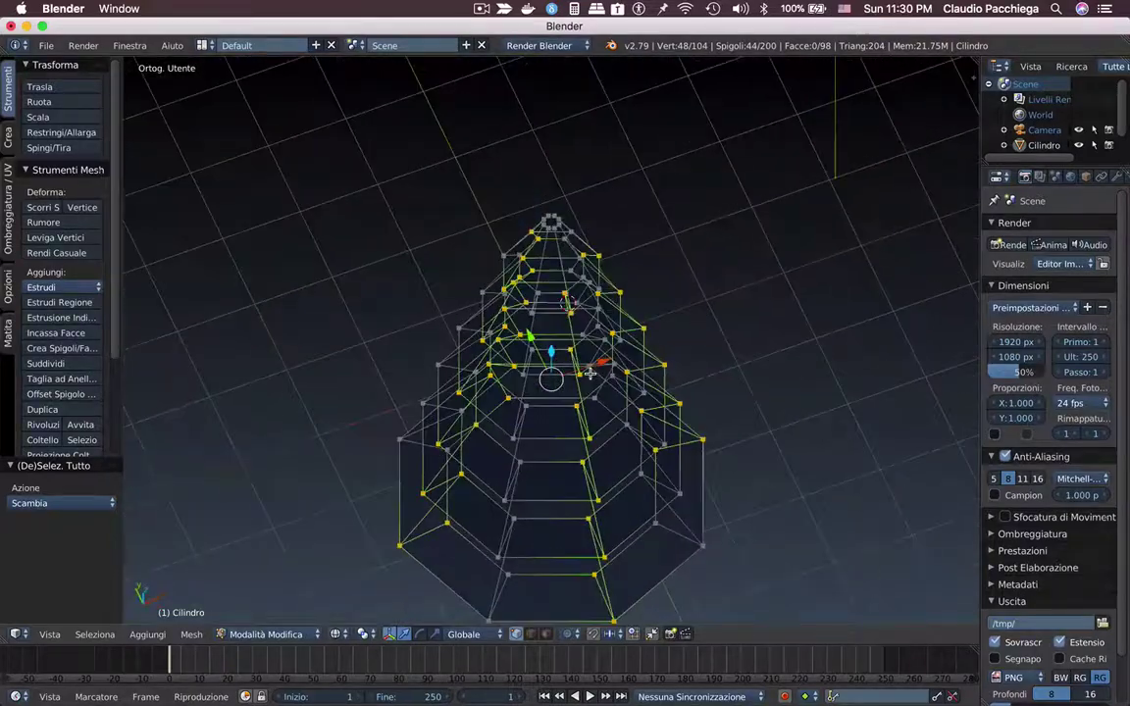
{"action": "key", "text": "z"}
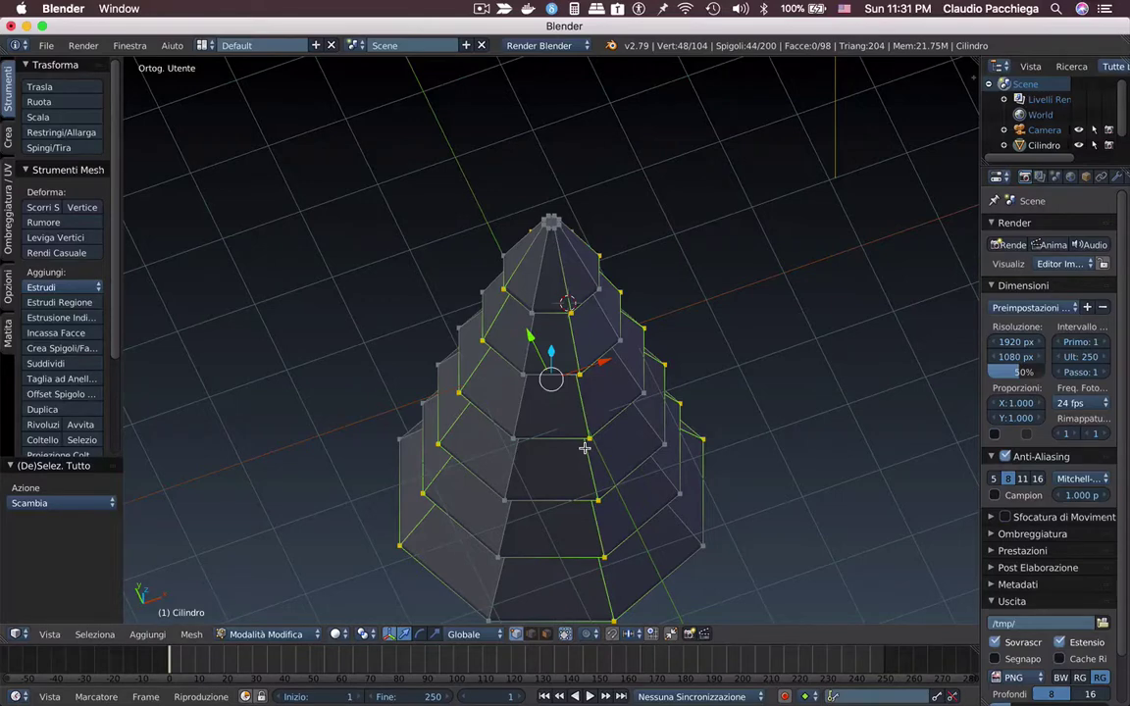
{"action": "key", "text": "s"}
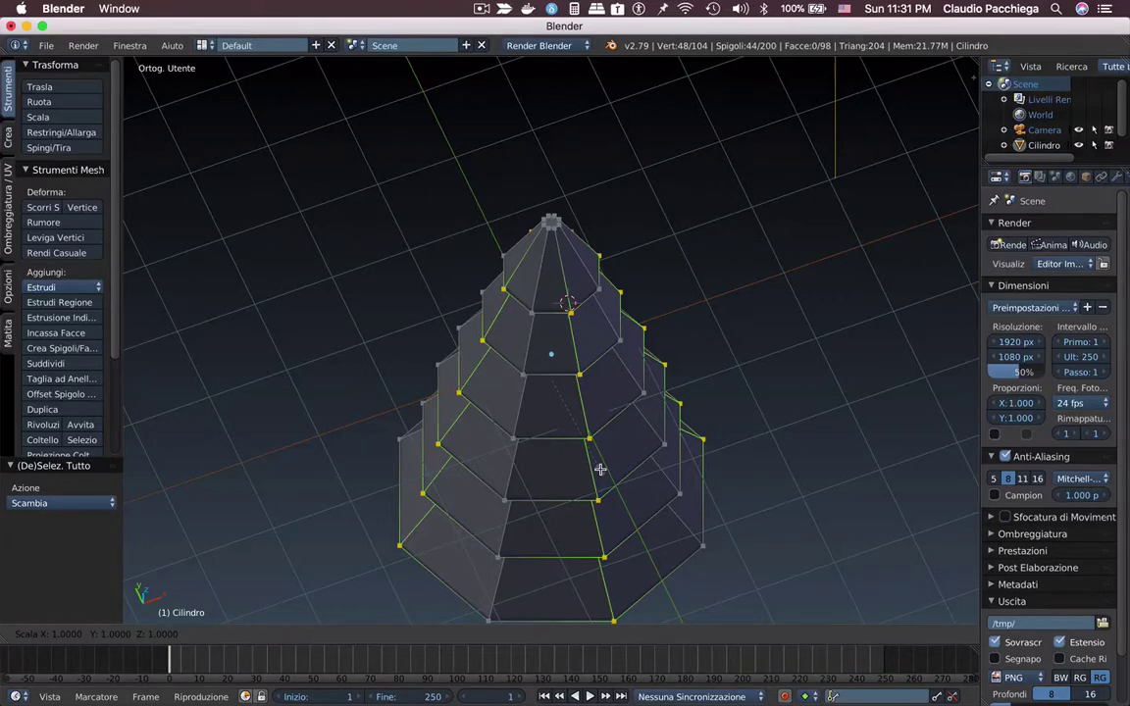
{"action": "key", "text": "shift+z"}
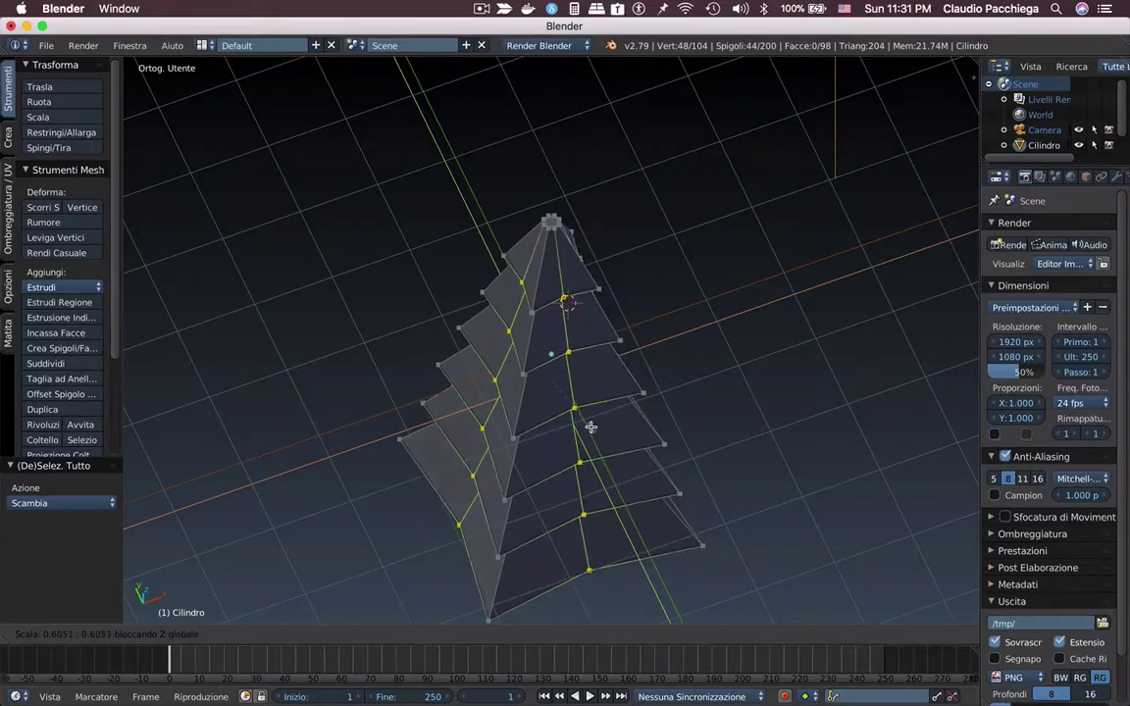
{"action": "left_click", "coordinate": [591, 426]}
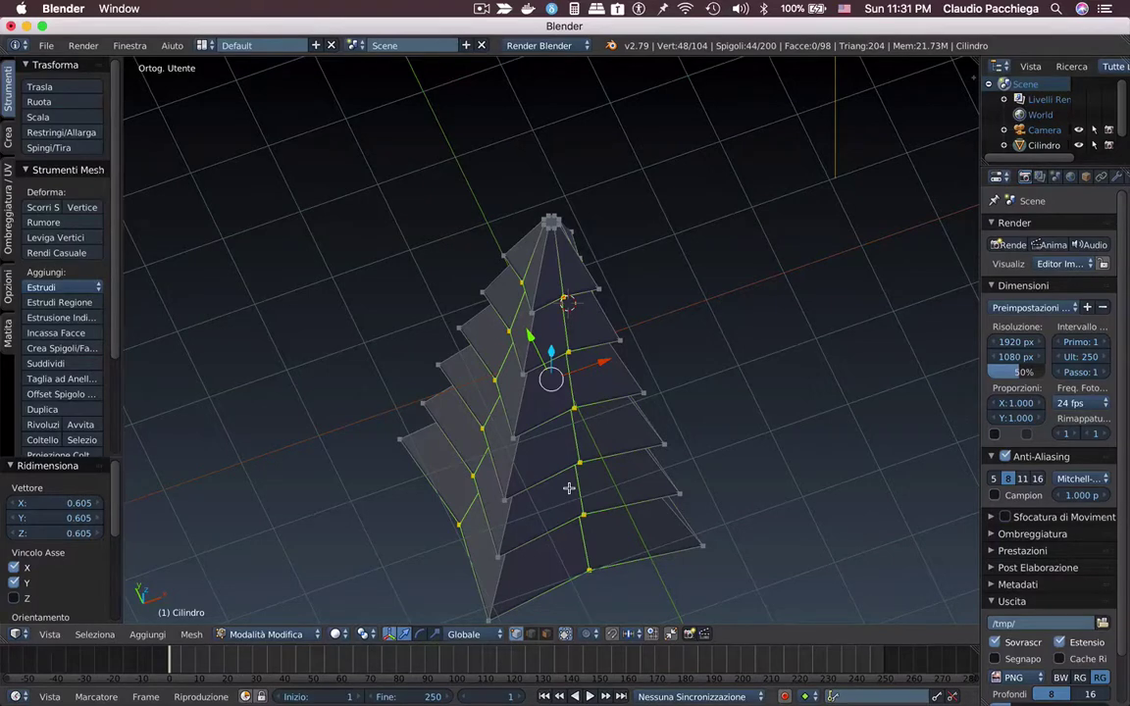
{"action": "key", "text": "KP_1"}
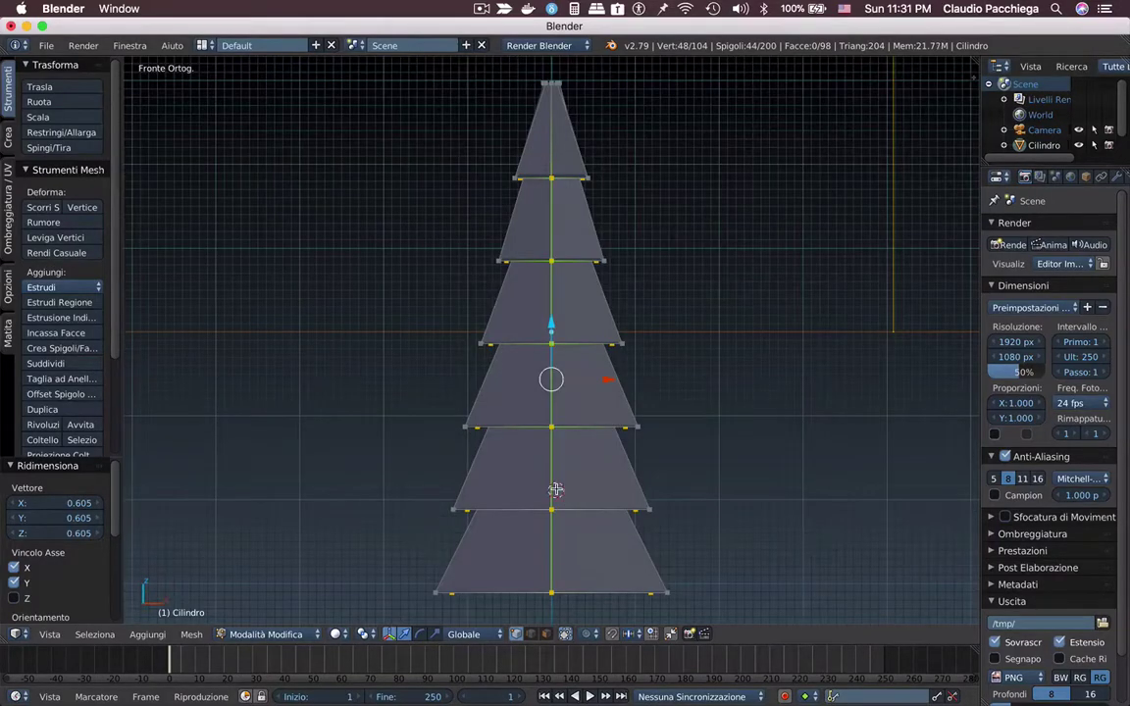
Select all, try then cancel a scale, and return to Object Mode with the tree unchanged.
{"action": "mouse_move", "coordinate": [569, 502]}
{"action": "middle_mouse_down"}
{"action": "mouse_move", "coordinate": [751, 514]}
{"action": "mouse_move", "coordinate": [637, 529]}
{"action": "mouse_move", "coordinate": [570, 486]}
{"action": "mouse_move", "coordinate": [579, 466]}
{"action": "mouse_move", "coordinate": [614, 452]}
{"action": "mouse_move", "coordinate": [625, 485]}
{"action": "mouse_move", "coordinate": [565, 537]}
{"action": "middle_mouse_up"}
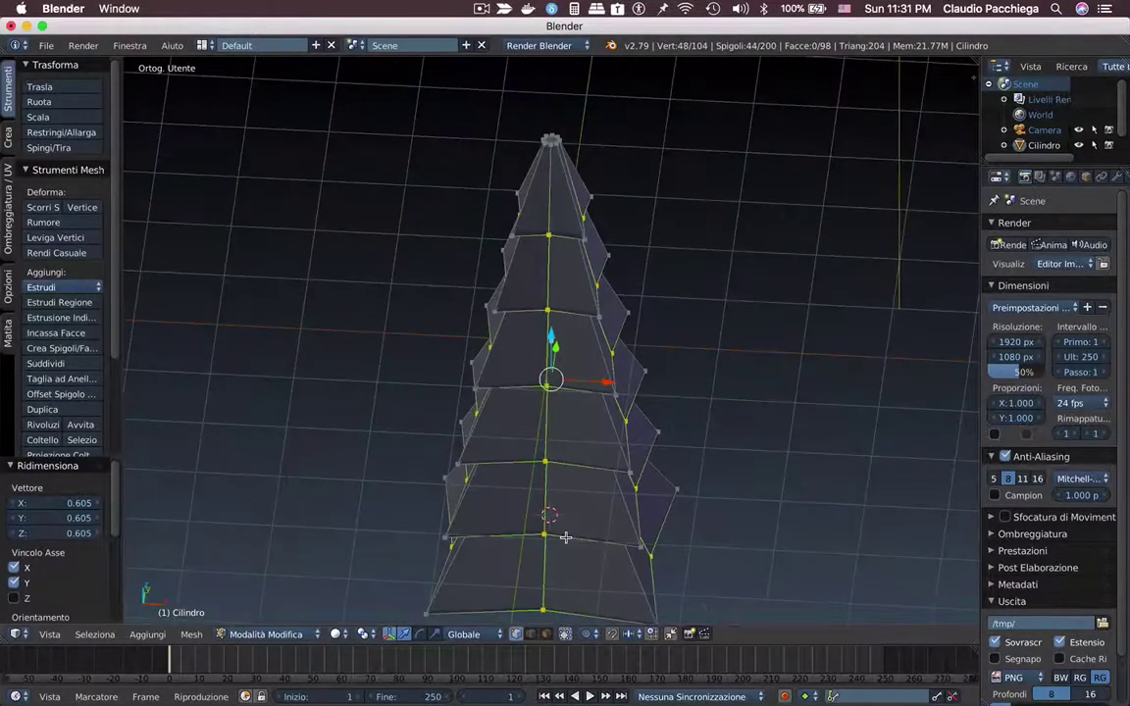
{"action": "key", "text": "a"}
{"action": "key", "text": "a"}
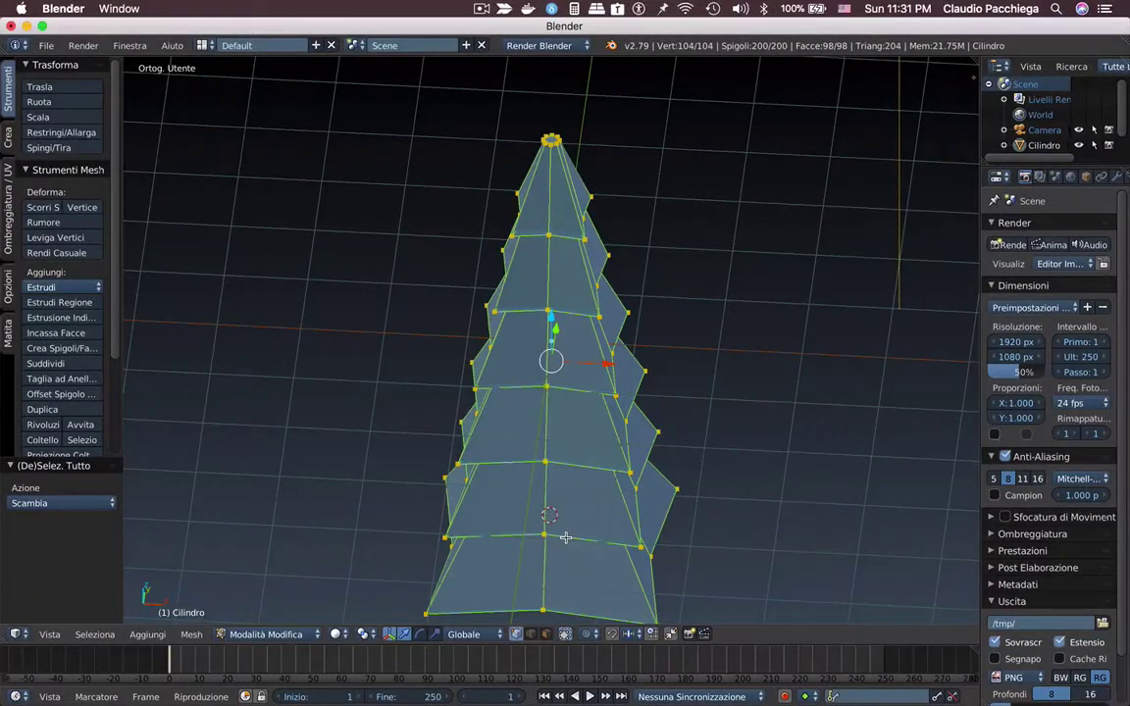
{"action": "key", "text": "s"}
{"action": "key", "text": "shift+z"}
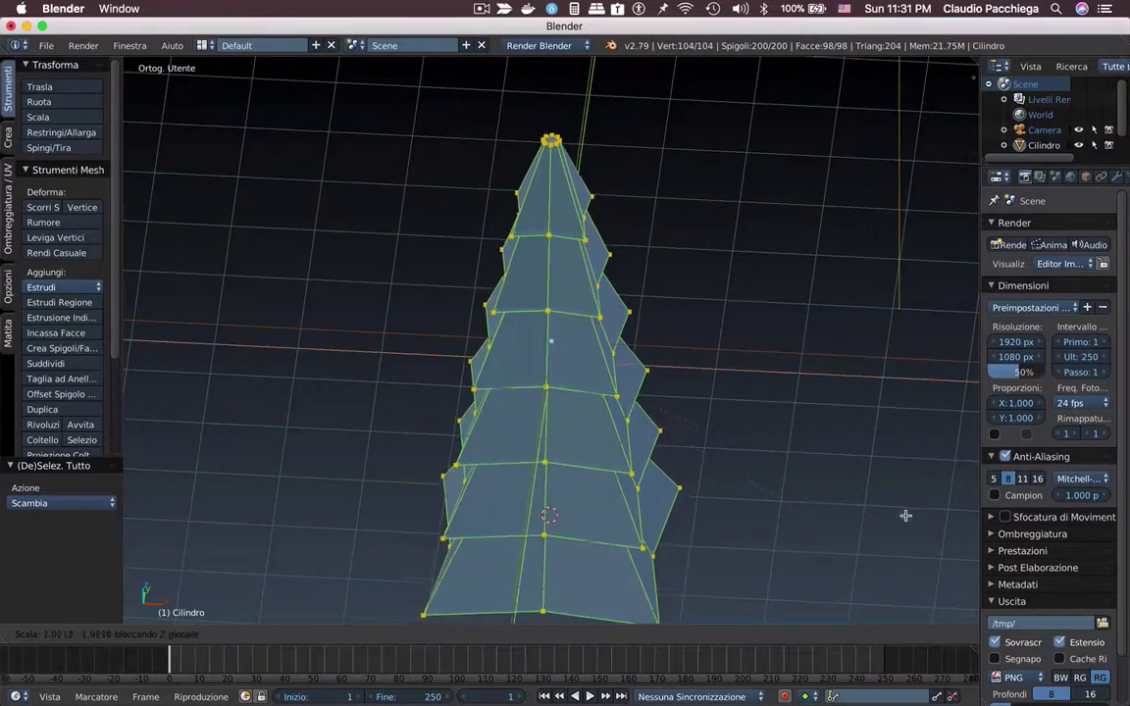
{"action": "key", "text": "shift+z"}
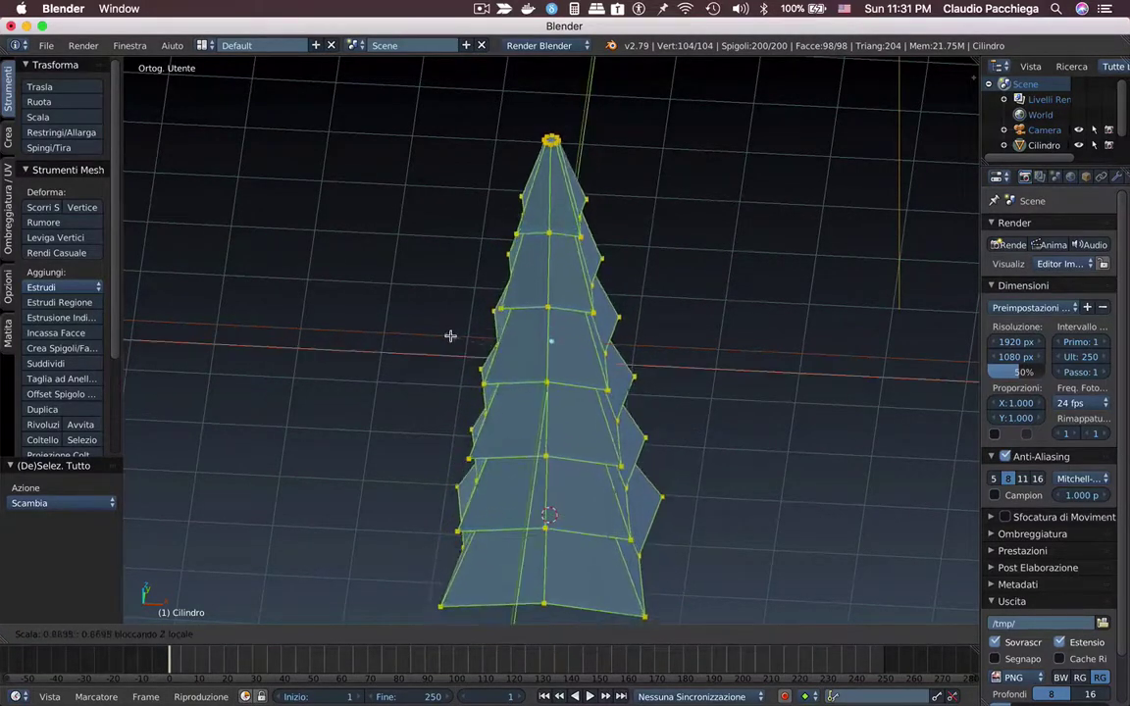
{"action": "key", "text": "shift+z"}
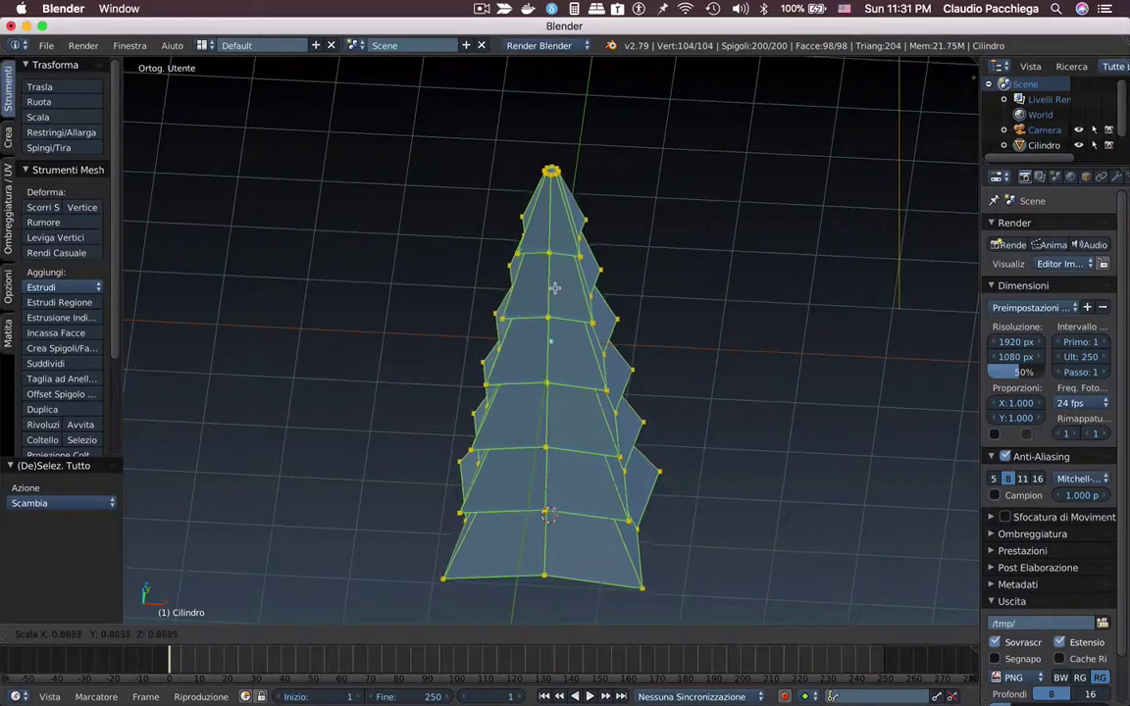
{"action": "key", "text": "Escape"}
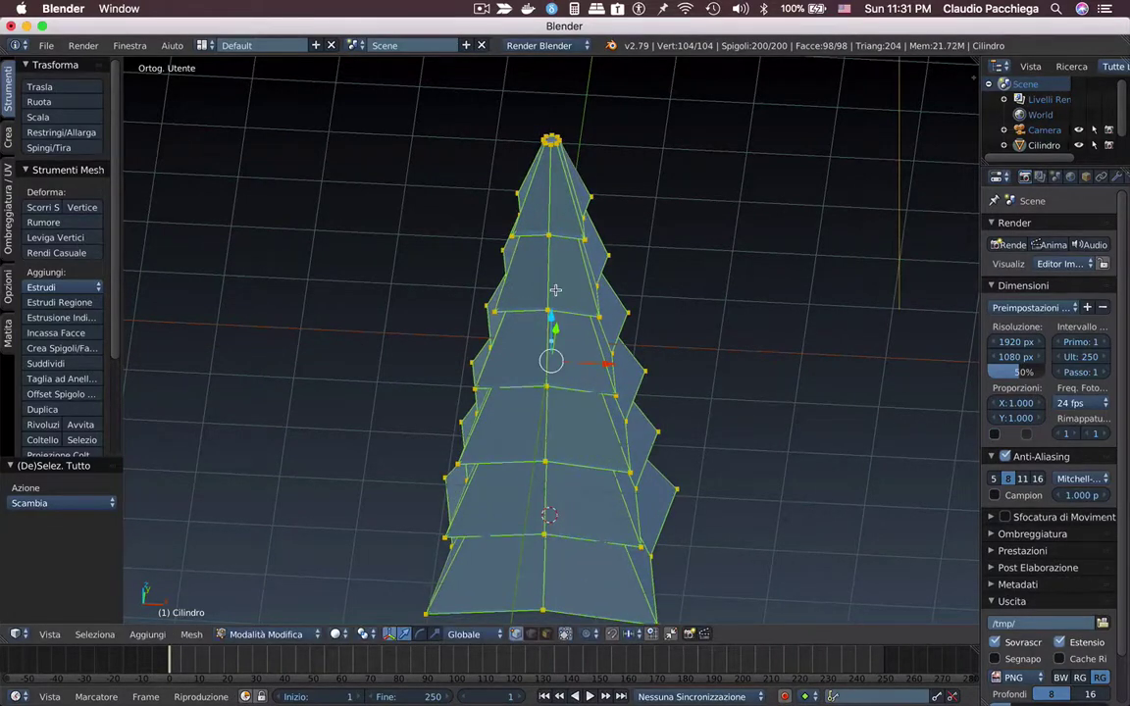
{"action": "key", "text": "Tab"}
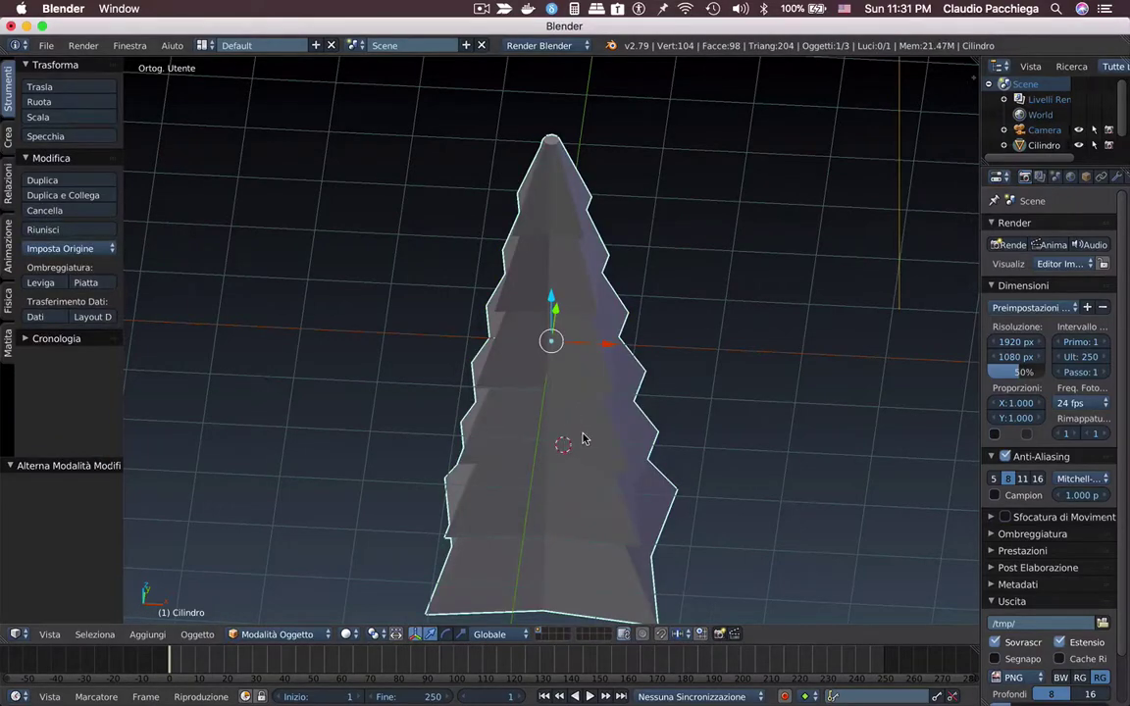
Orbit to a lower angle and re-enter Edit Mode on the tree.
{"action": "mouse_move", "coordinate": [570, 444]}
{"action": "middle_mouse_down"}
{"action": "mouse_move", "coordinate": [627, 413]}
{"action": "mouse_move", "coordinate": [726, 420]}
{"action": "mouse_move", "coordinate": [754, 409]}
{"action": "mouse_move", "coordinate": [684, 428]}
{"action": "mouse_move", "coordinate": [579, 424]}
{"action": "mouse_move", "coordinate": [560, 397]}
{"action": "mouse_move", "coordinate": [575, 353]}
{"action": "mouse_move", "coordinate": [626, 366]}
{"action": "mouse_move", "coordinate": [664, 398]}
{"action": "mouse_move", "coordinate": [681, 446]}
{"action": "mouse_move", "coordinate": [732, 441]}
{"action": "mouse_move", "coordinate": [746, 427]}
{"action": "mouse_move", "coordinate": [667, 450]}
{"action": "mouse_move", "coordinate": [655, 434]}
{"action": "mouse_move", "coordinate": [635, 462]}
{"action": "mouse_move", "coordinate": [679, 450]}
{"action": "middle_mouse_up"}
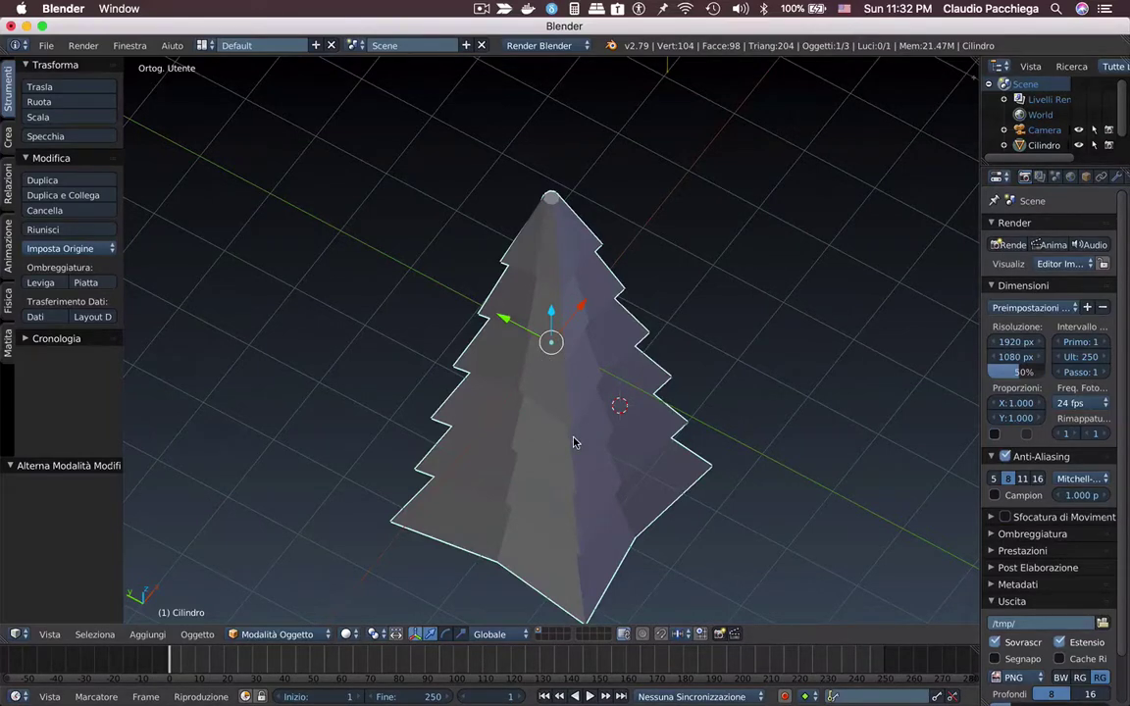
{"action": "key", "text": "Tab"}
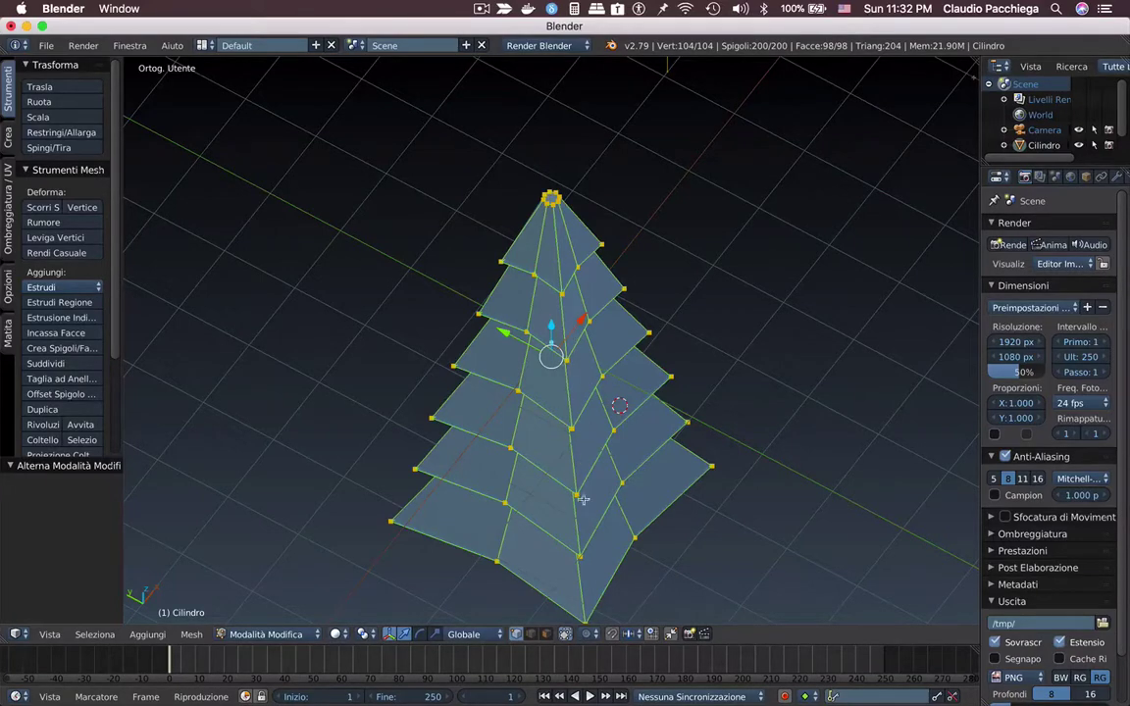
Orbit to a low side angle, zoom out, and bring up the Add Mesh menu.
{"action": "mouse_move", "coordinate": [586, 556]}
{"action": "middle_mouse_down"}
{"action": "mouse_move", "coordinate": [588, 453]}
{"action": "mouse_move", "coordinate": [610, 496]}
{"action": "middle_mouse_up"}
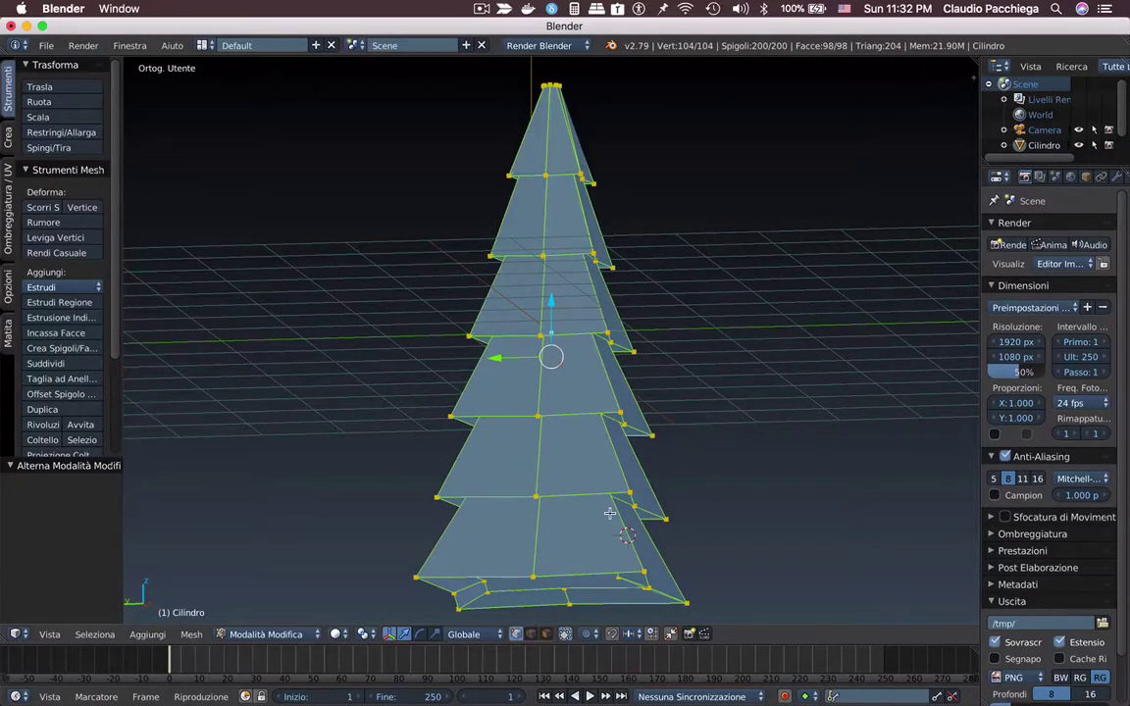
{"action": "middle_click_drag", "start_coordinate": [609, 512], "coordinate": [667, 394]}
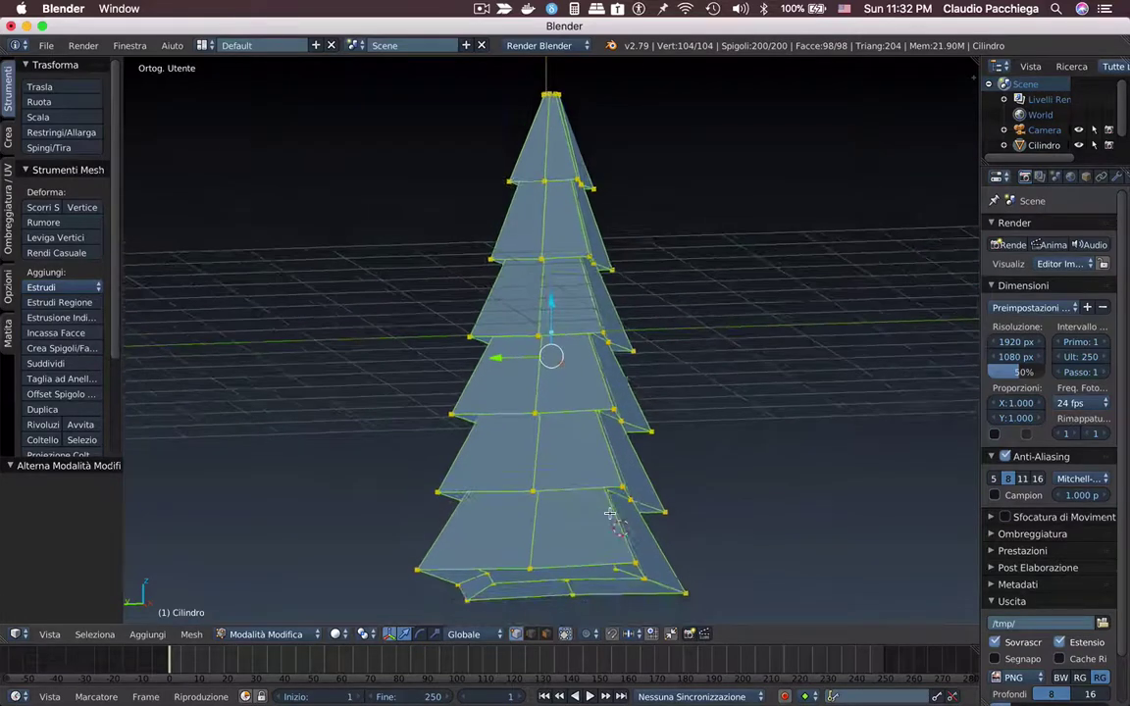
{"action": "scroll", "coordinate": [666, 394], "scroll_direction": "down", "scroll_amount": 3}
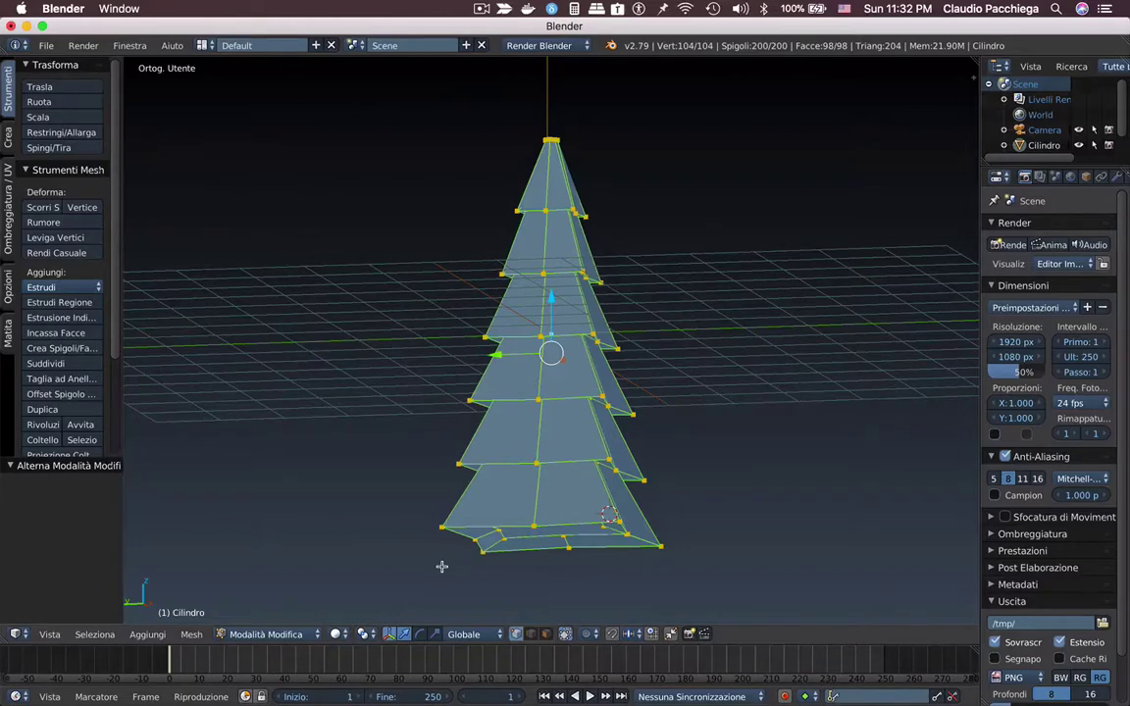
{"action": "key", "text": "shift+a"}
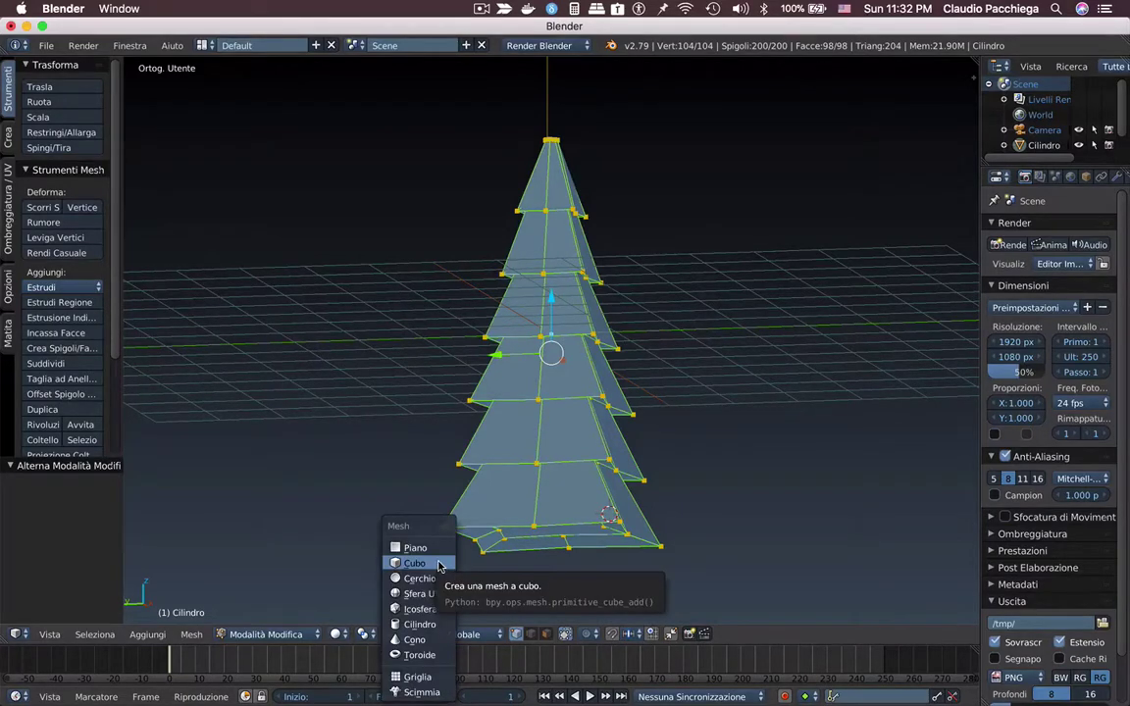
Add an 8-sided cylinder of radius 1 and depth 2, then view from the top.
{"action": "left_click", "coordinate": [427, 627]}
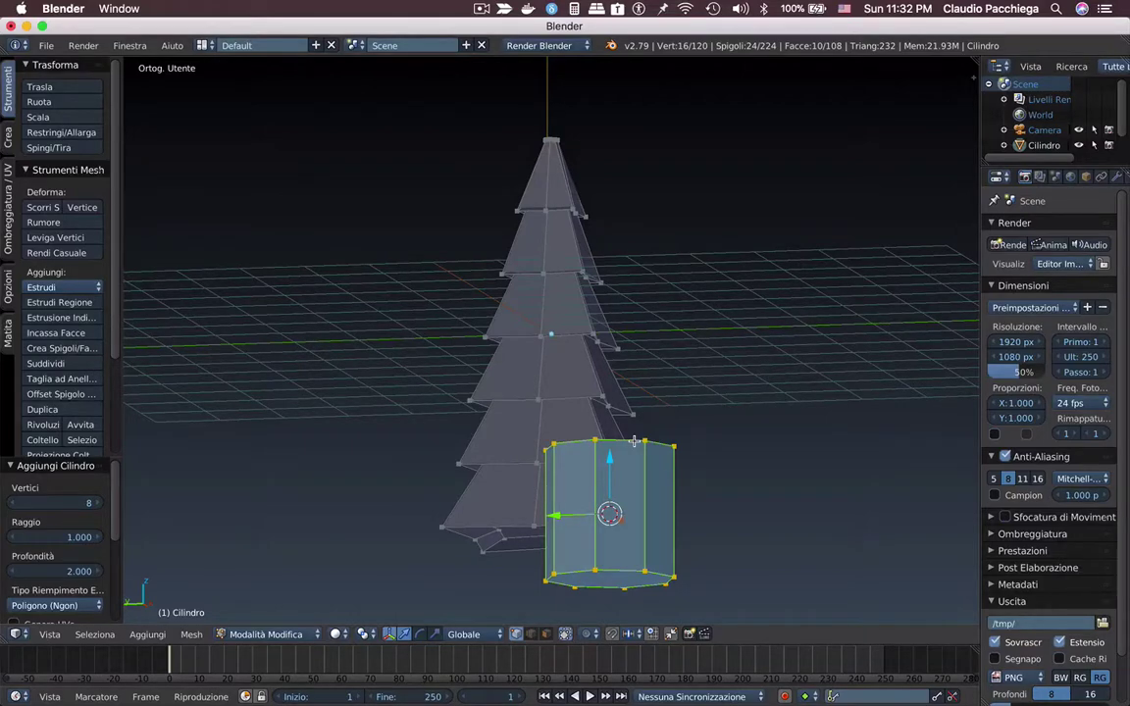
{"action": "key", "text": "KP_7"}
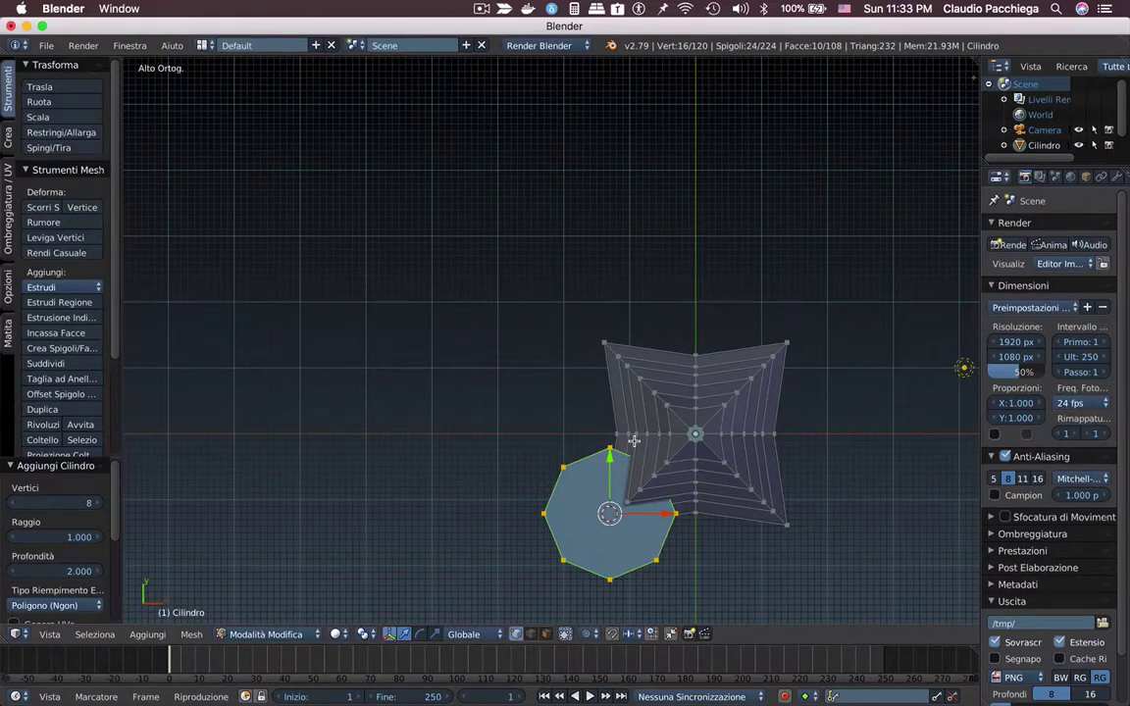
Move the new cylinder onto the tree's centre, using wireframe view.
{"action": "key", "text": "g"}
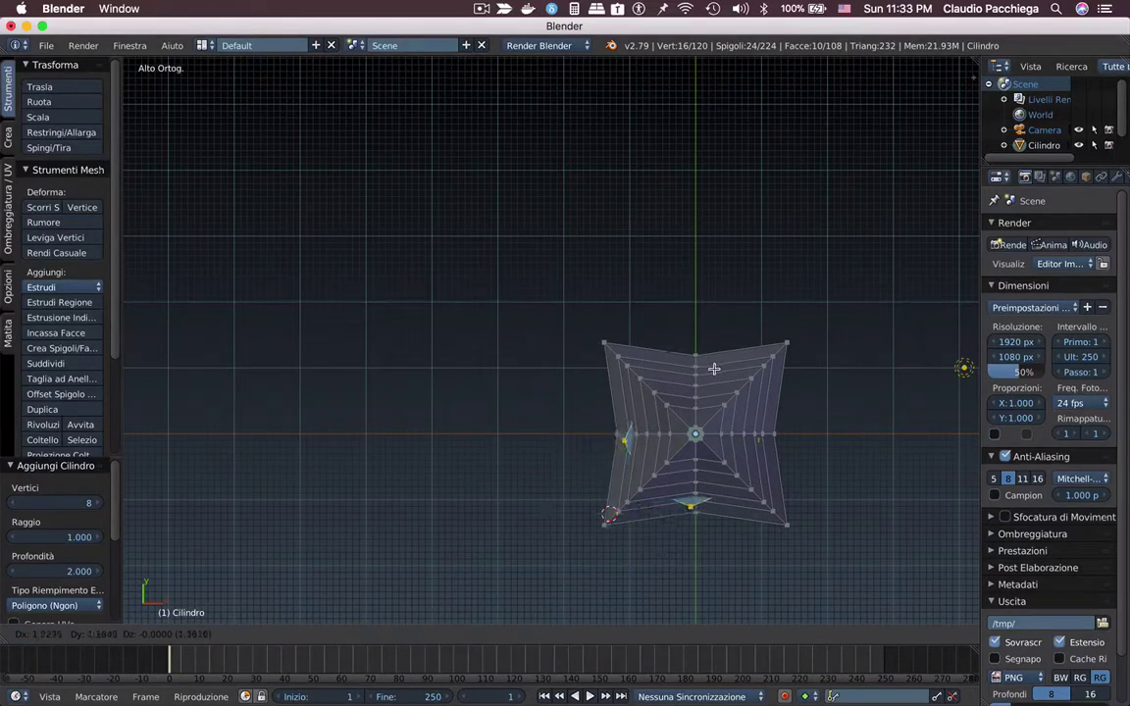
{"action": "left_click", "coordinate": [579, 454]}
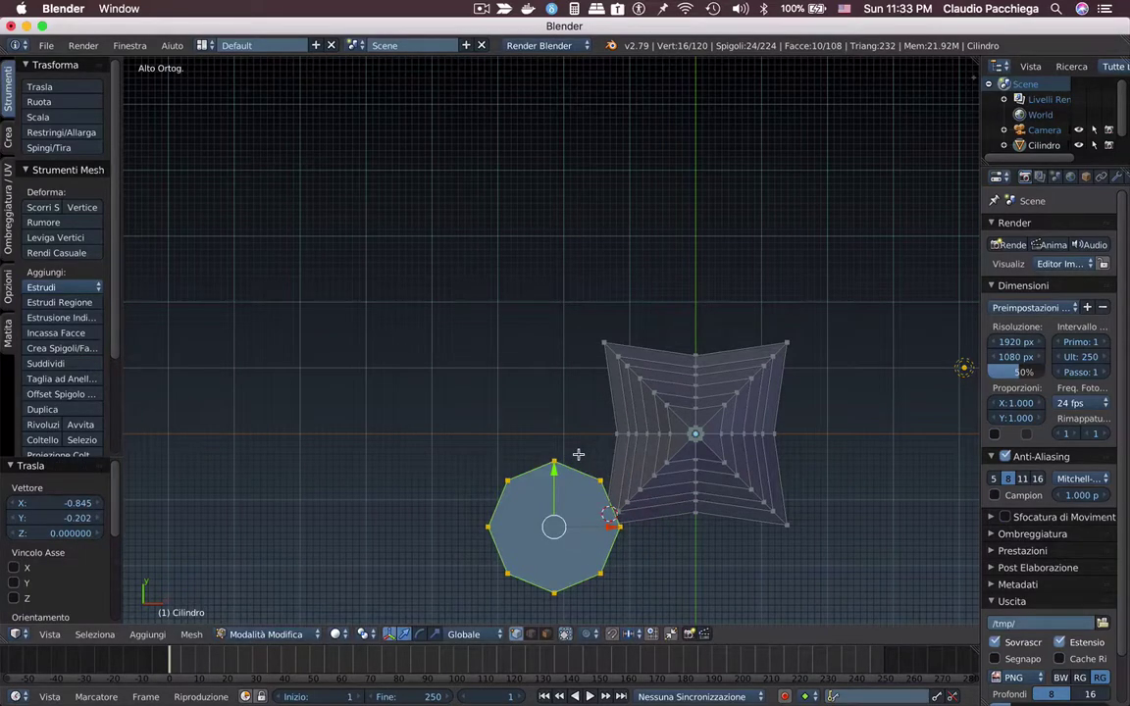
{"action": "key", "text": "z"}
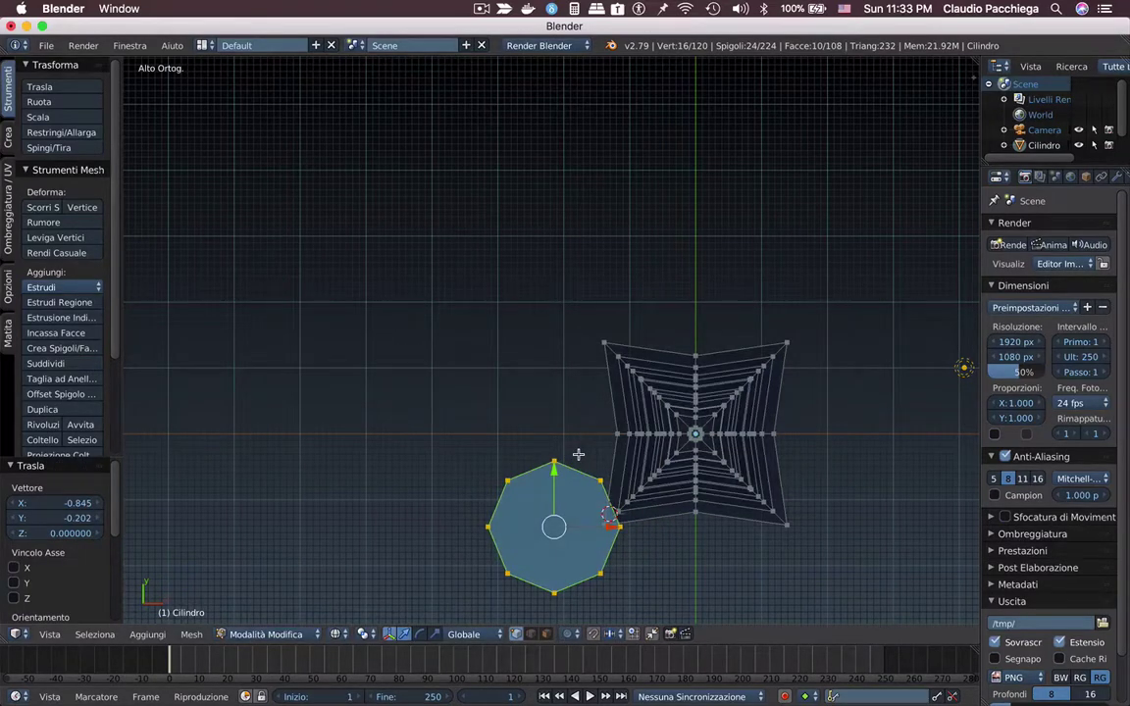
{"action": "key", "text": "g"}
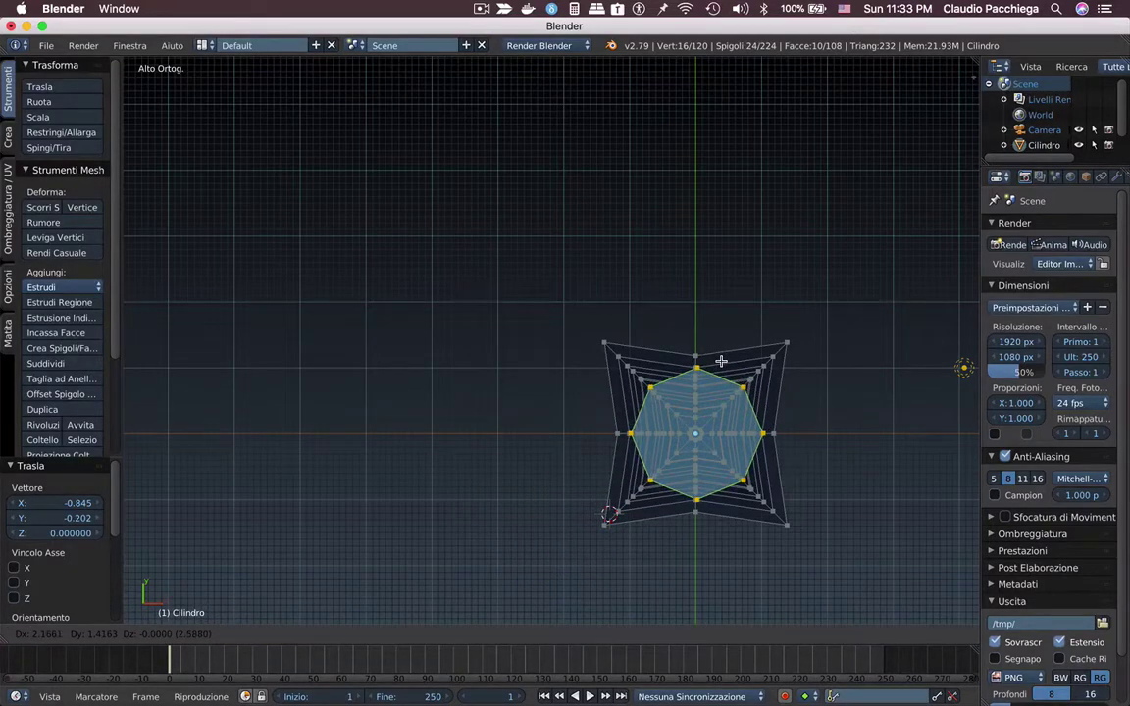
{"action": "left_click", "coordinate": [721, 362]}
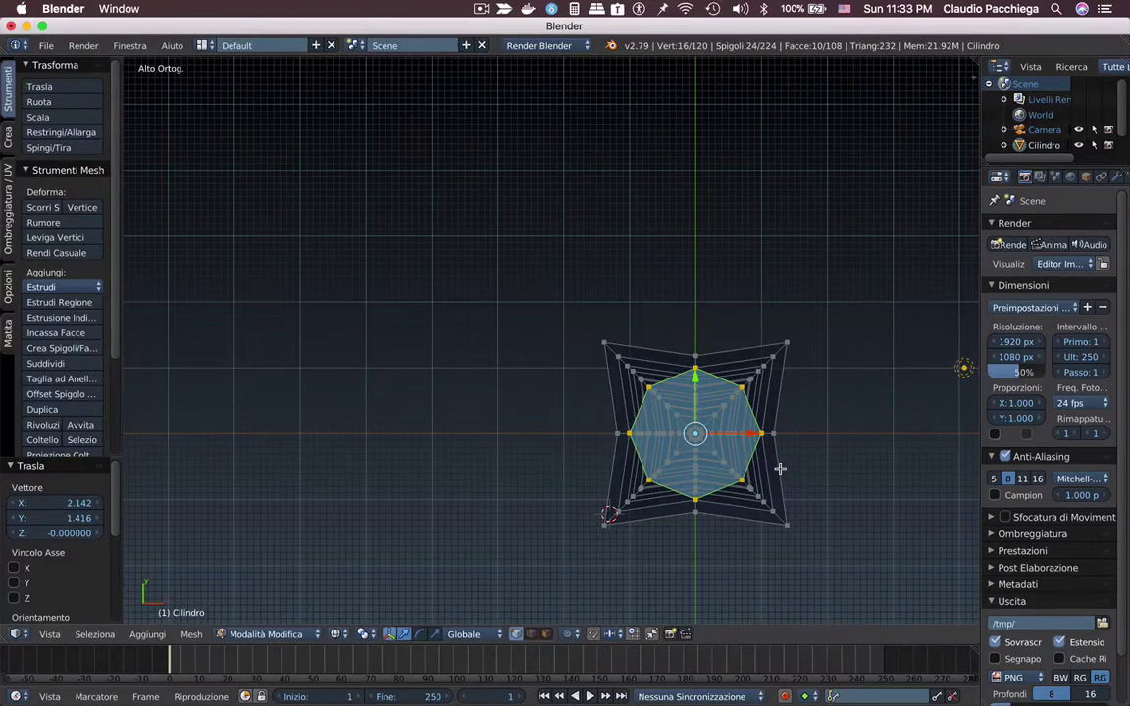
Scale the cylinder down uniformly to 0.302 to form a slim trunk.
{"action": "key", "text": "s"}
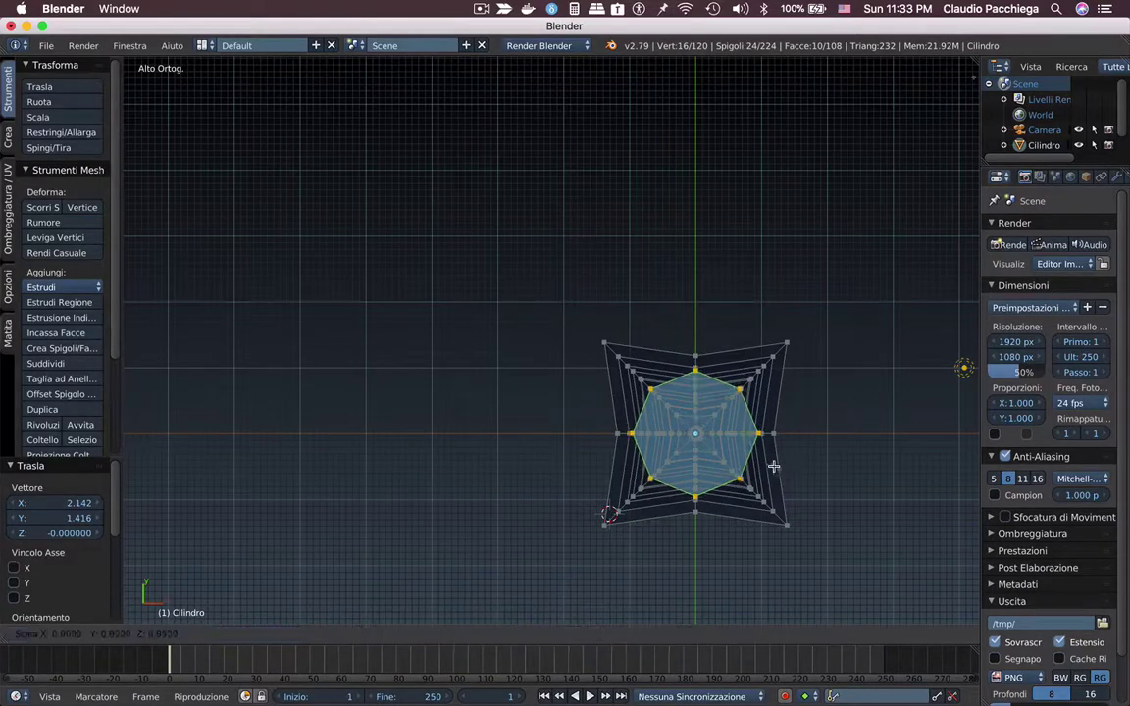
{"action": "left_click", "coordinate": [719, 447]}
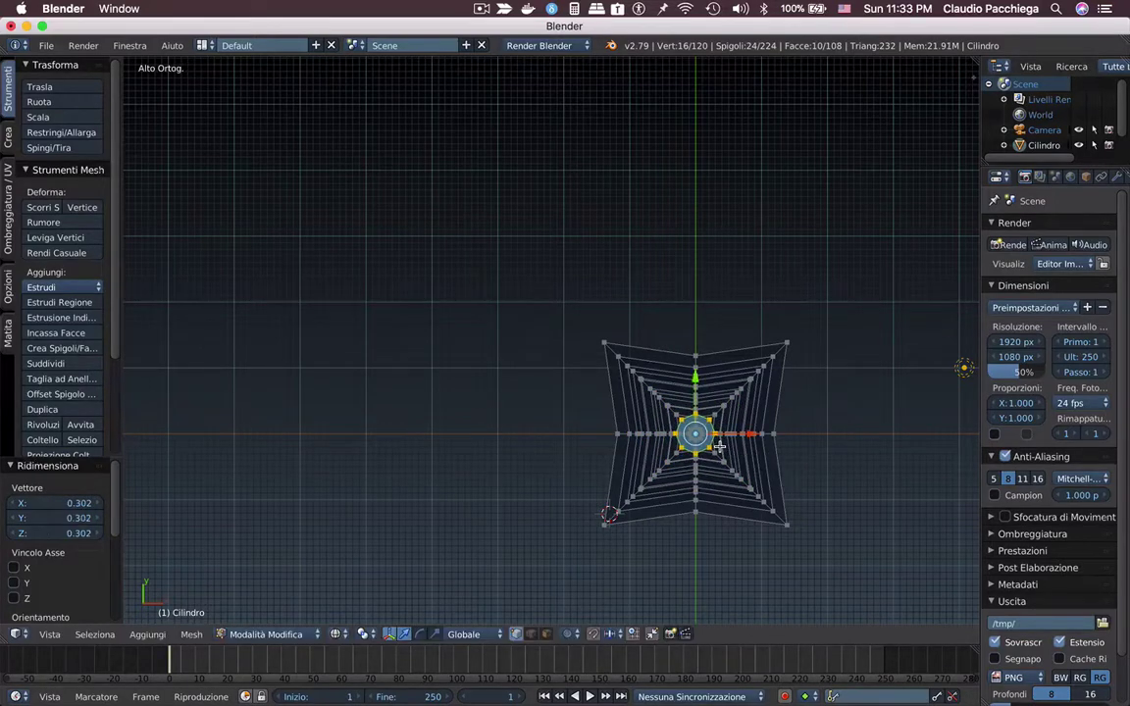
{"action": "key", "text": "KP_8"}
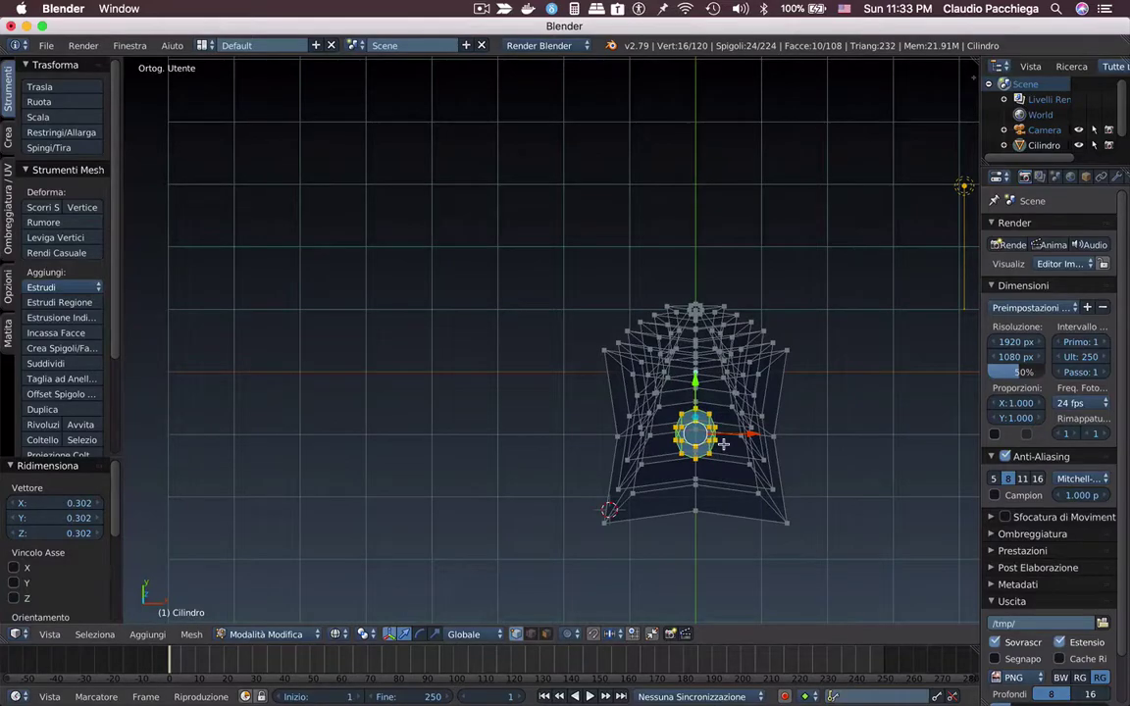
Stretch the trunk vertically to 1.751, undoing an accidental 1.451 width scale.
{"action": "mouse_move", "coordinate": [710, 450]}
{"action": "middle_mouse_down"}
{"action": "mouse_move", "coordinate": [722, 379]}
{"action": "mouse_move", "coordinate": [735, 383]}
{"action": "middle_mouse_up"}
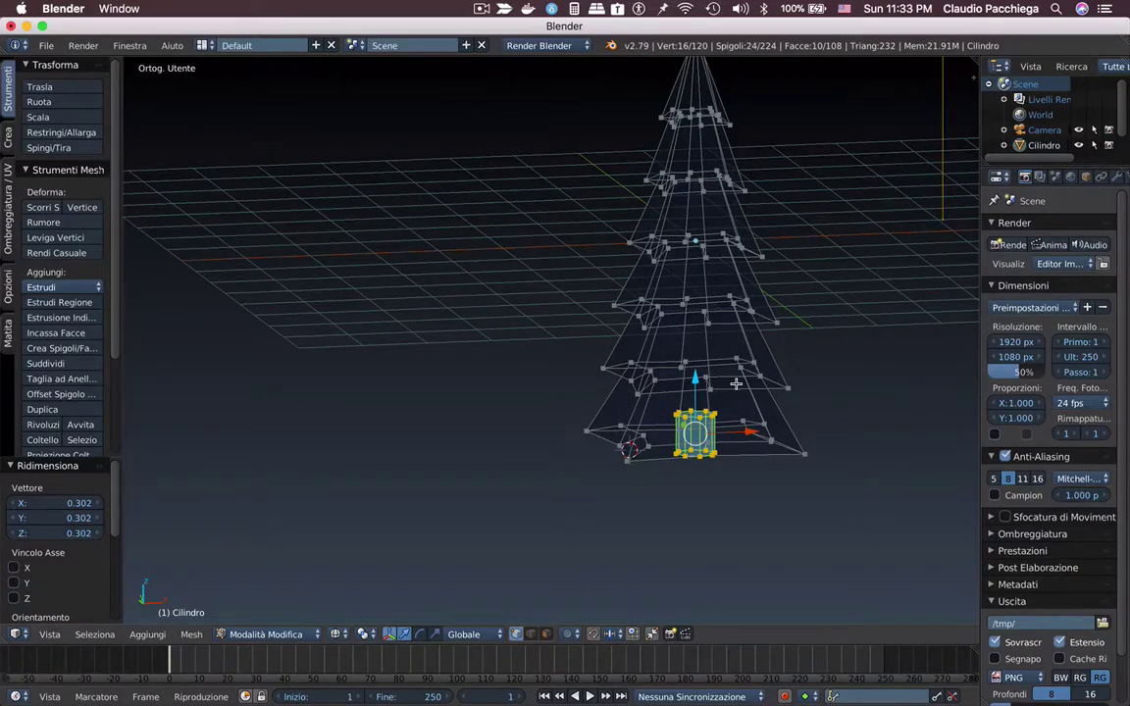
{"action": "key", "text": "s"}
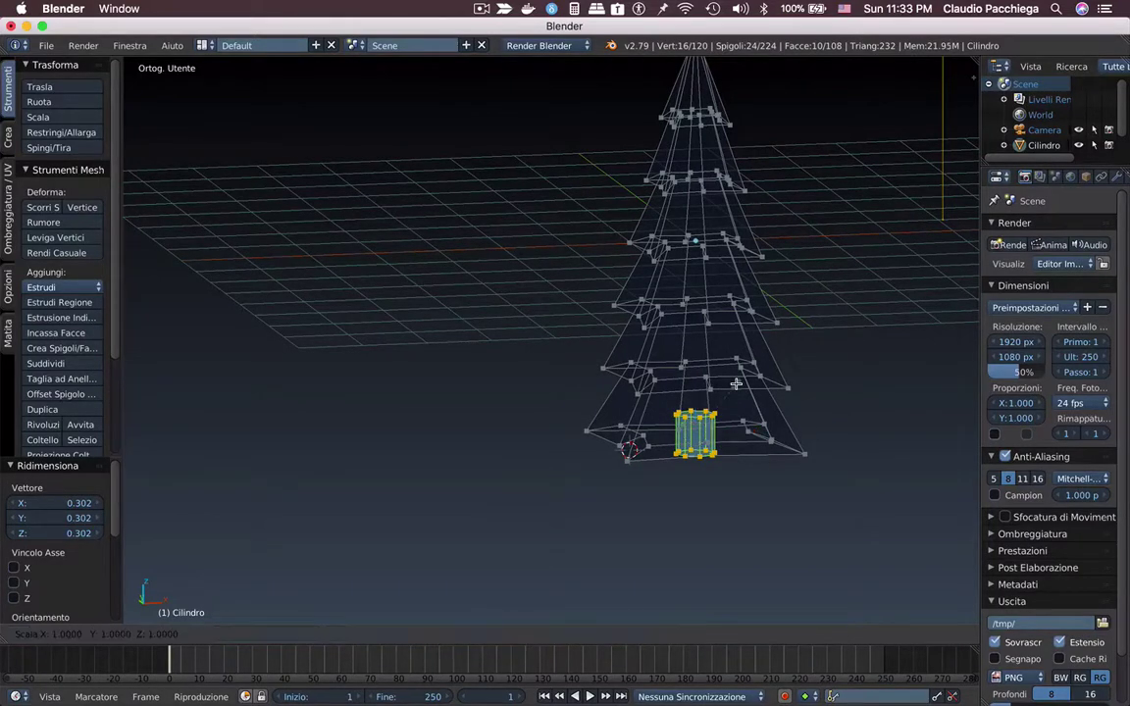
{"action": "key", "text": "shift+z"}
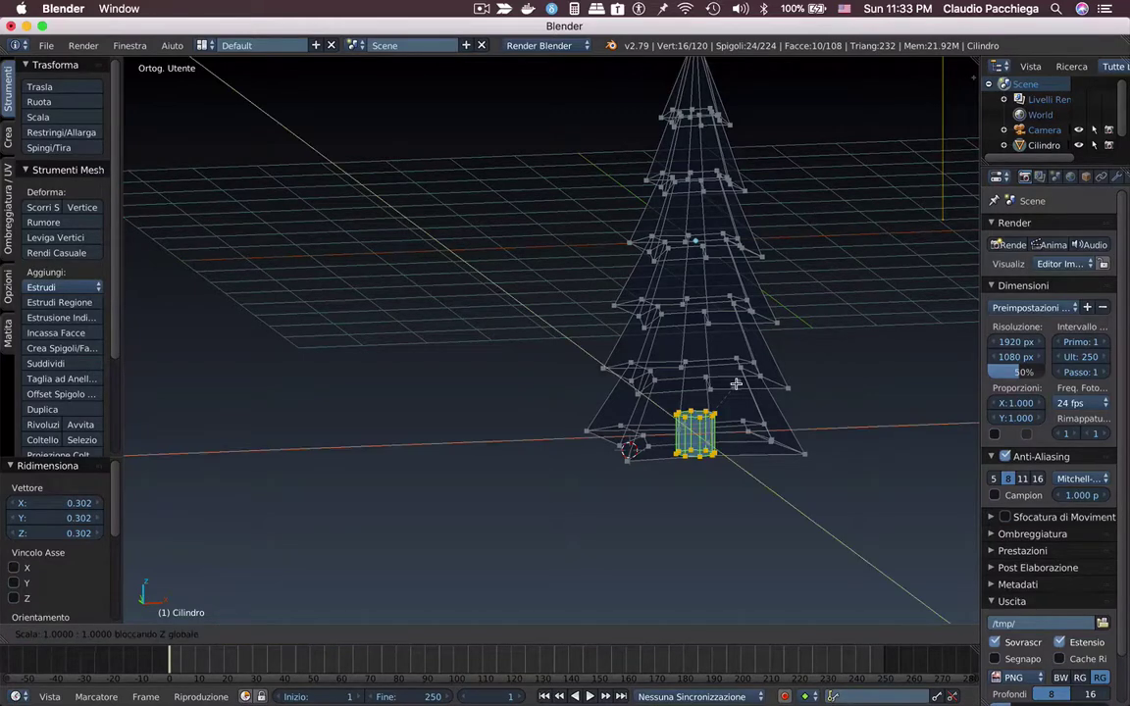
{"action": "left_click", "coordinate": [764, 372]}
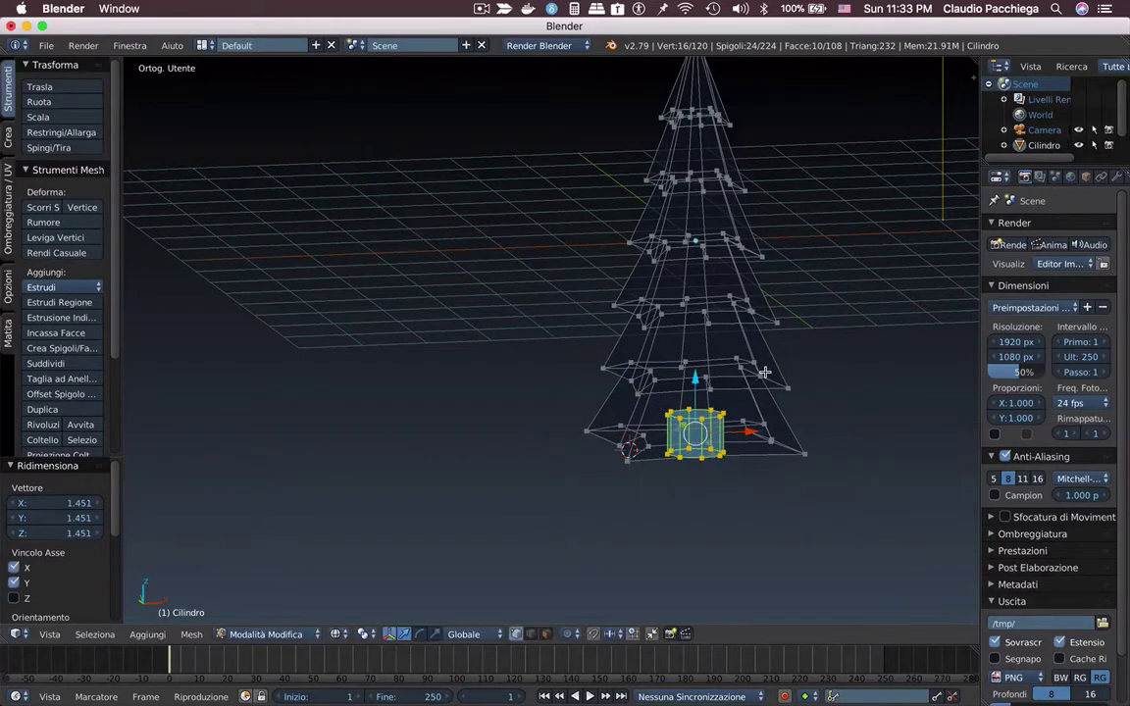
{"action": "key", "text": "ctrl+z"}
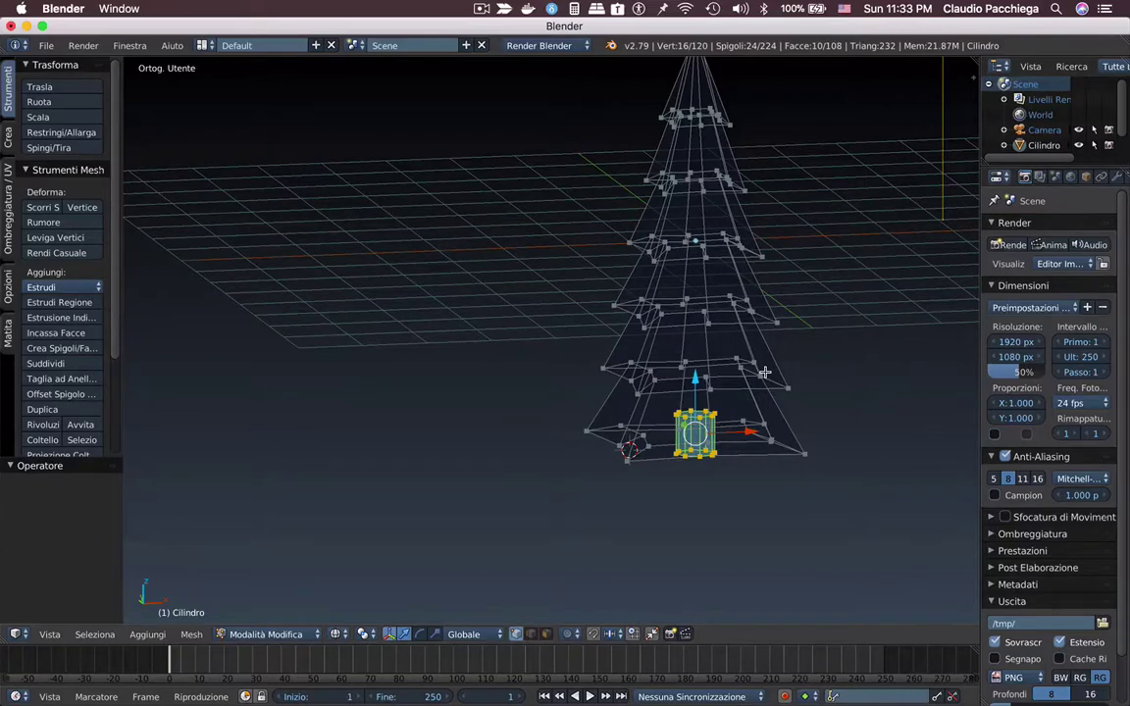
{"action": "key", "text": "s"}
{"action": "key", "text": "z"}
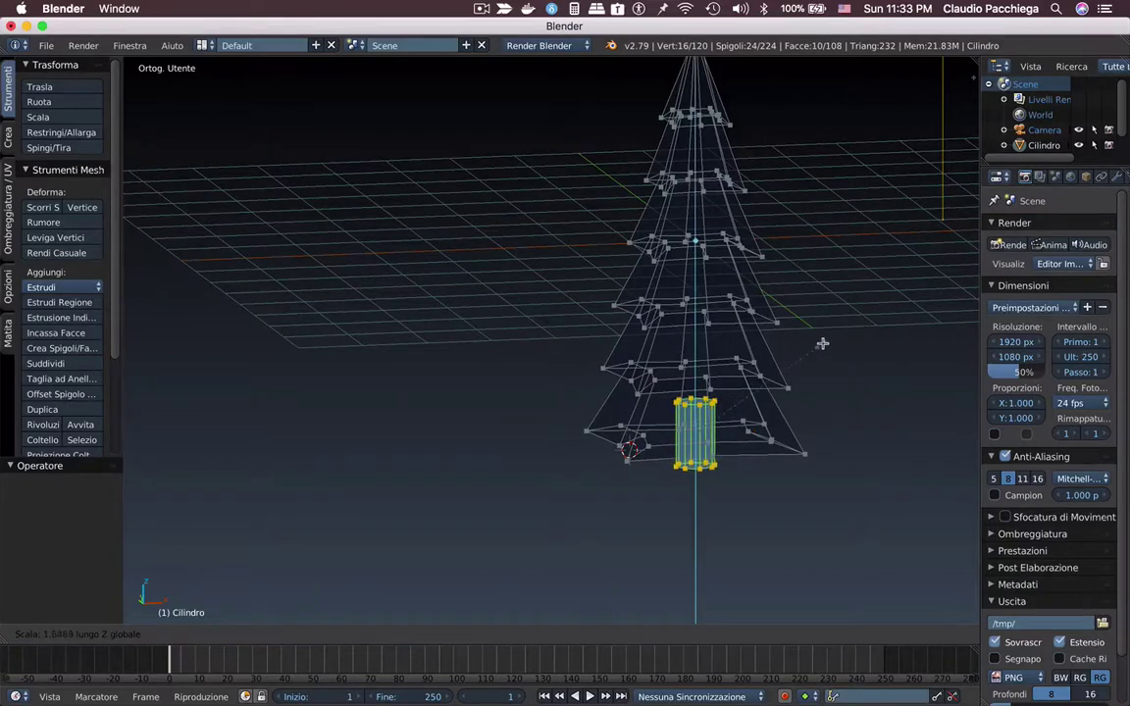
{"action": "left_click", "coordinate": [828, 341]}
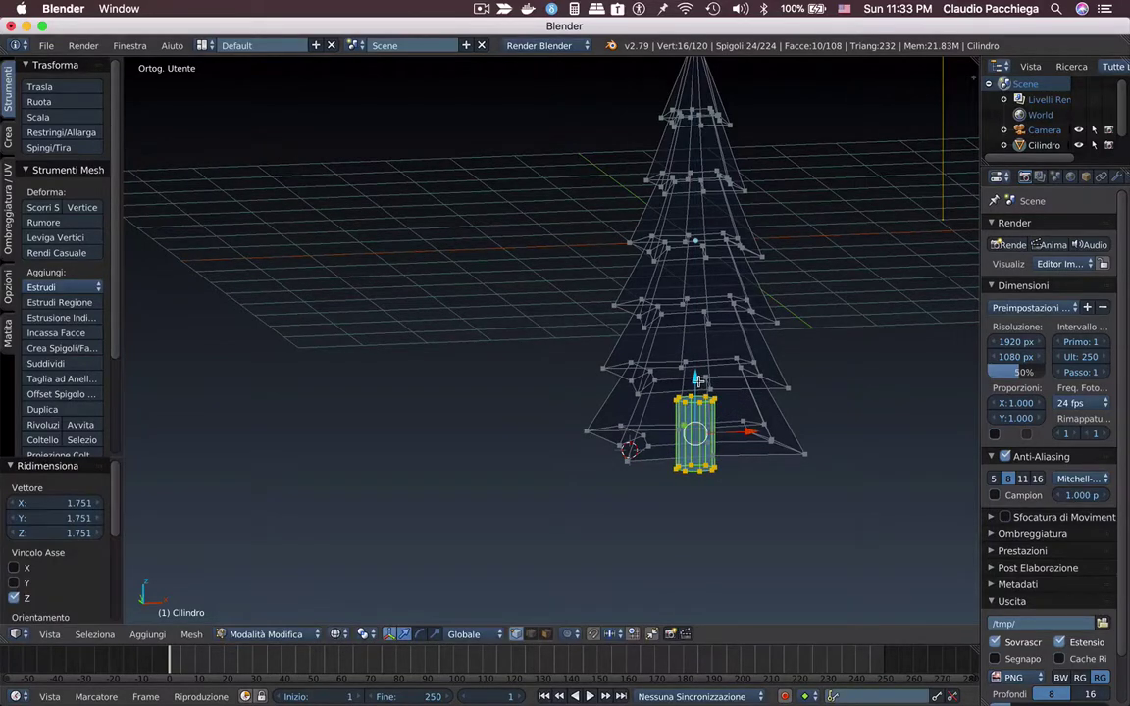
Lower the trunk below the bottom tier, check it in solid shading, and re-enter Edit Mode.
{"action": "left_click_drag", "start_coordinate": [694, 378], "coordinate": [695, 398]}
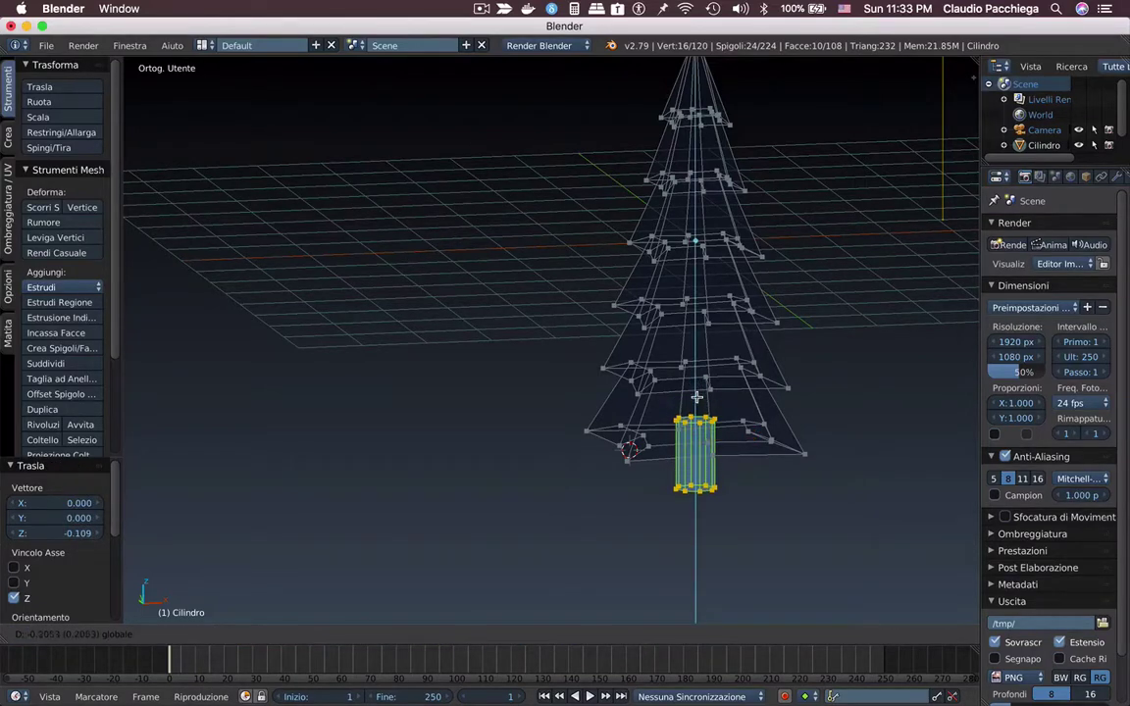
{"action": "key", "text": "Tab"}
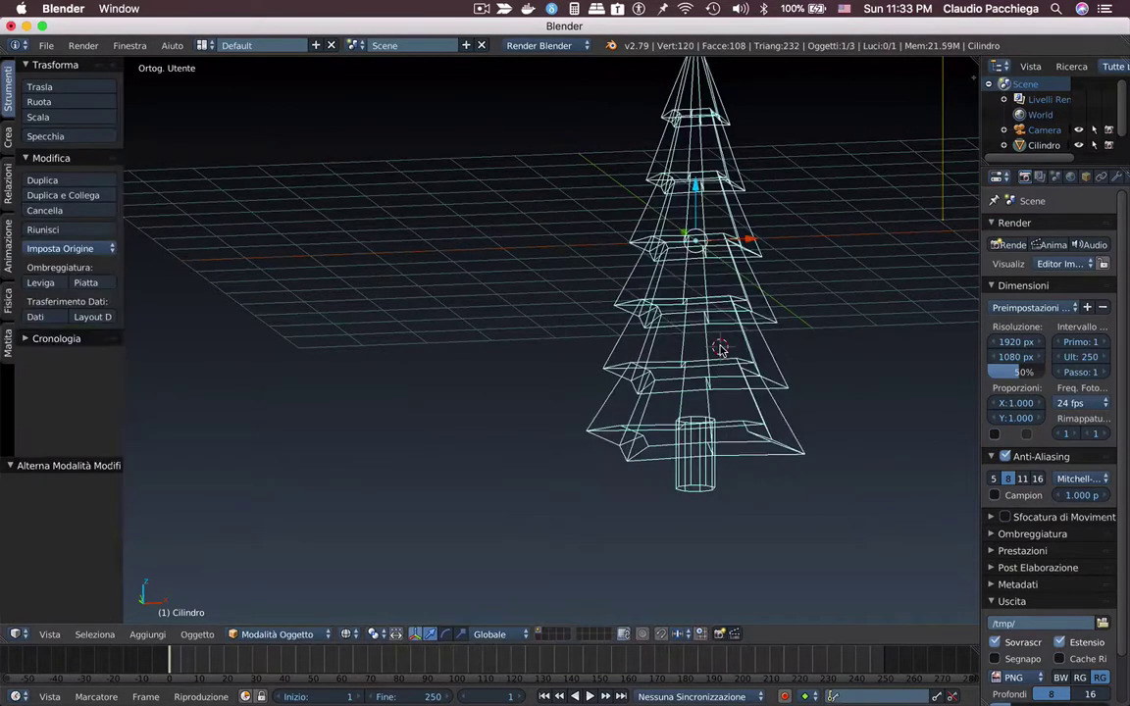
{"action": "key", "text": "z"}
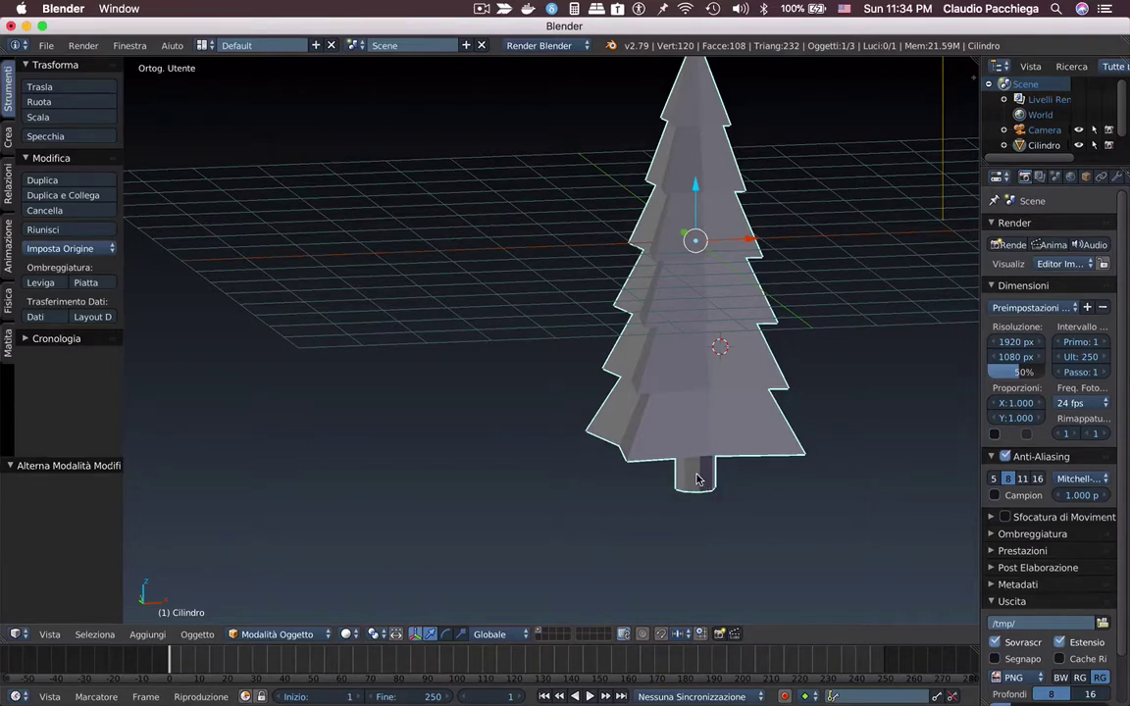
{"action": "key", "text": "Tab"}
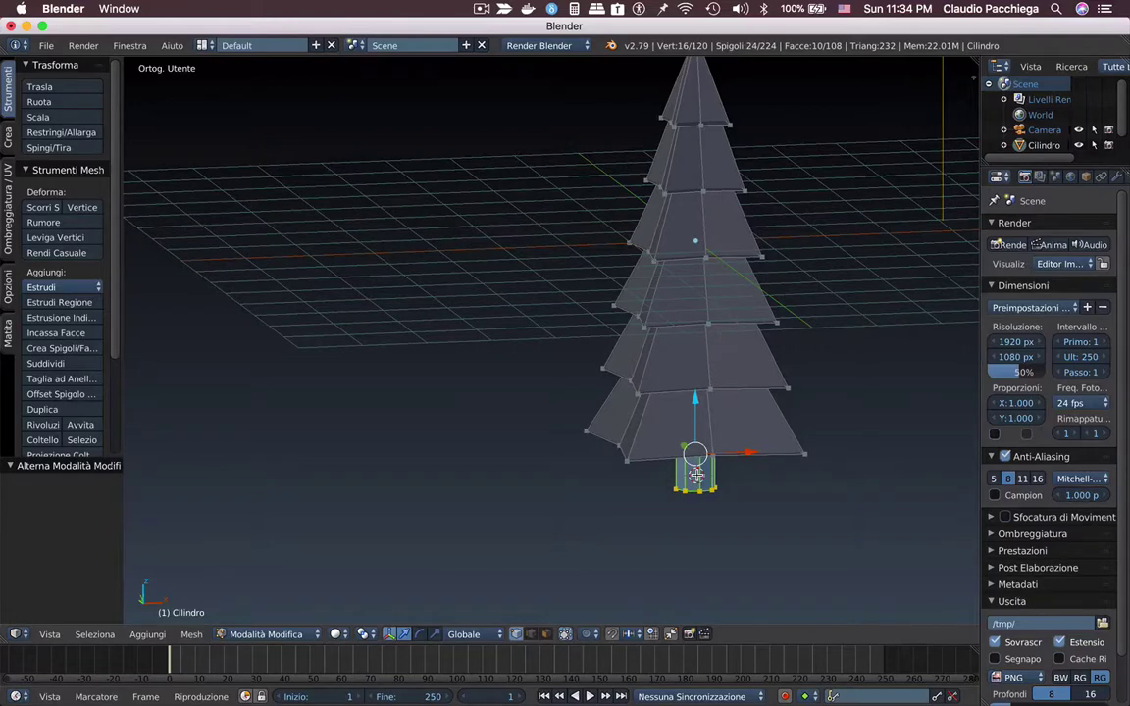
Deselect all and add a loop-cut ring near the top of the trunk.
{"action": "scroll", "coordinate": [695, 474], "scroll_direction": "up", "scroll_amount": 2}
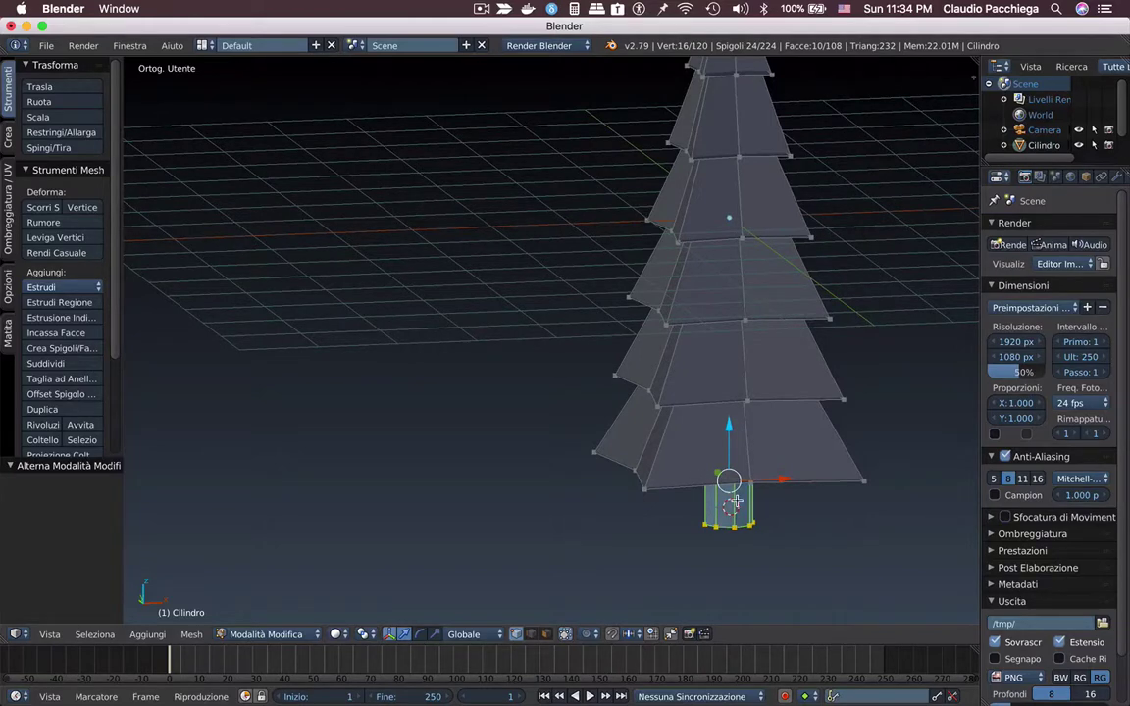
{"action": "key", "text": "a"}
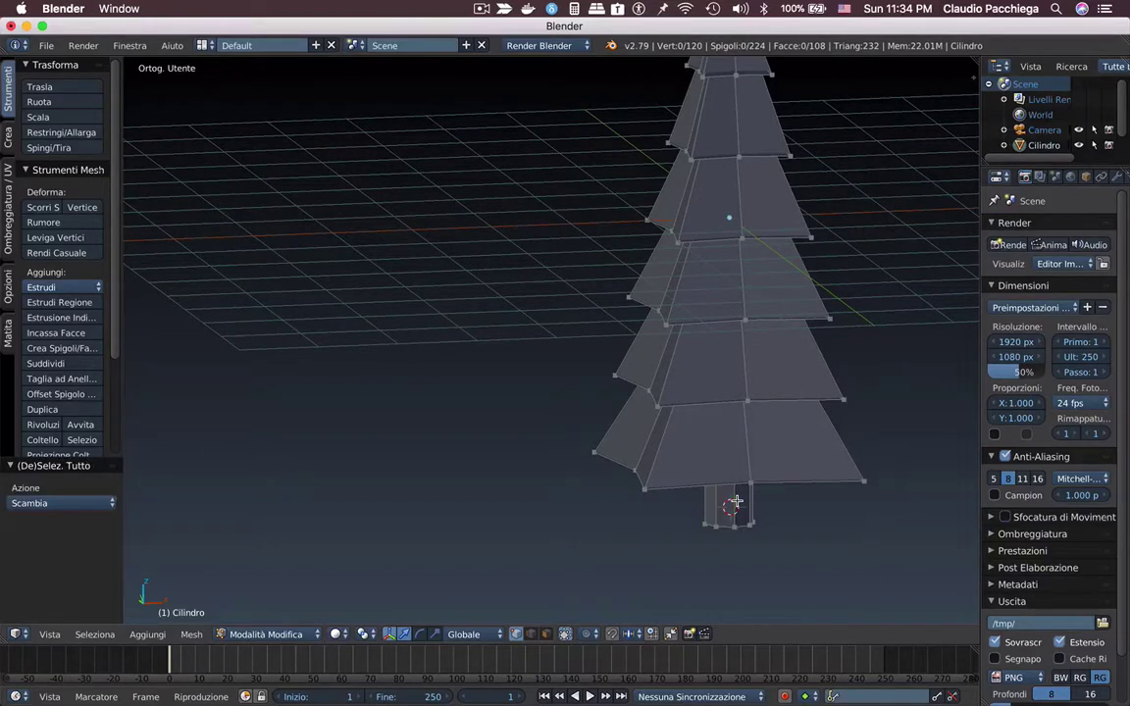
{"action": "key", "text": "ctrl+r"}
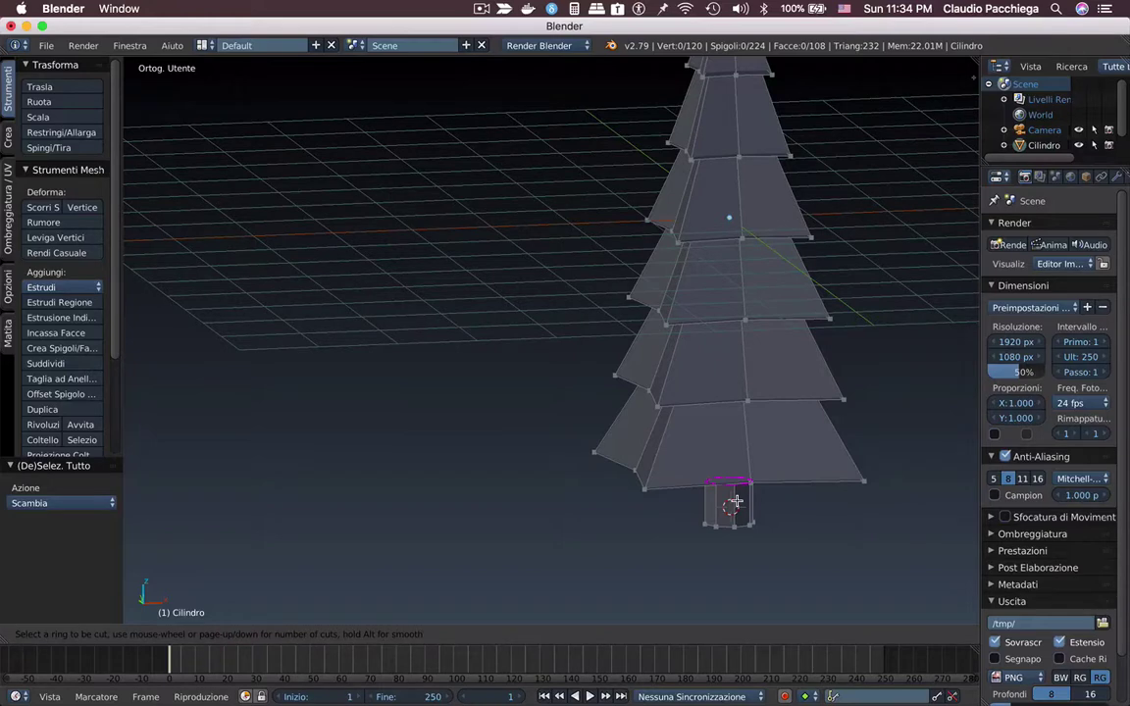
{"action": "left_click", "coordinate": [734, 502]}
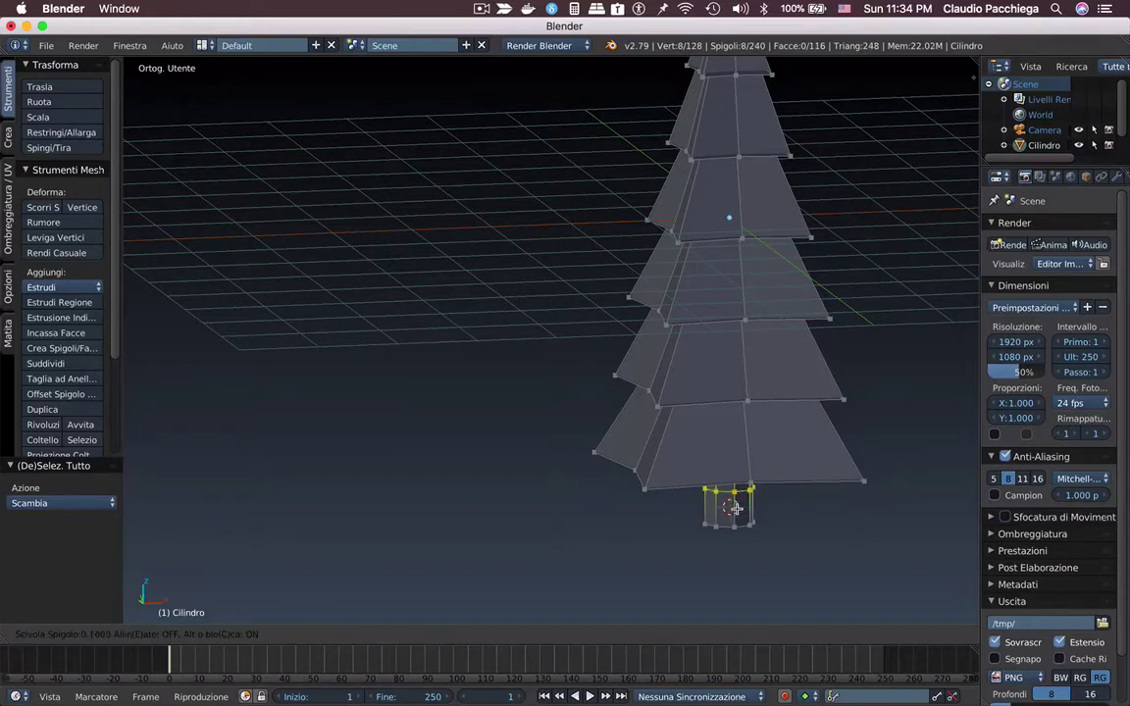
{"action": "left_click", "coordinate": [734, 512]}
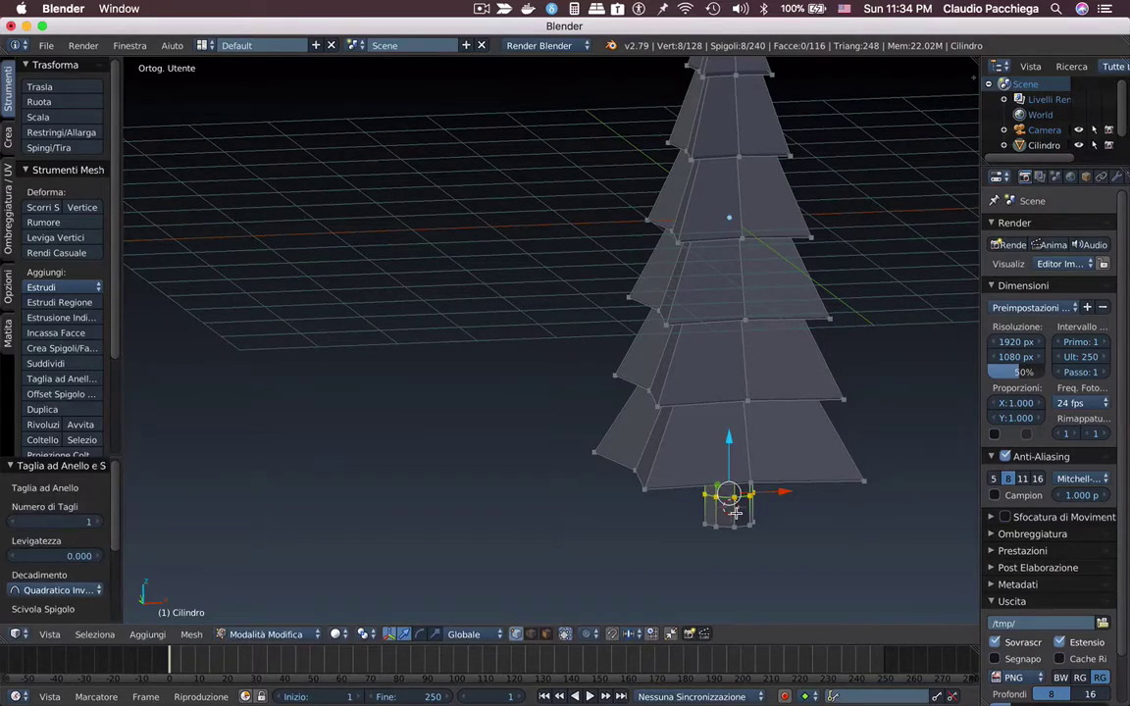
Scale the new ring to 1.209, return to Object Mode, and enable Proportional Editing.
{"action": "key", "text": "s"}
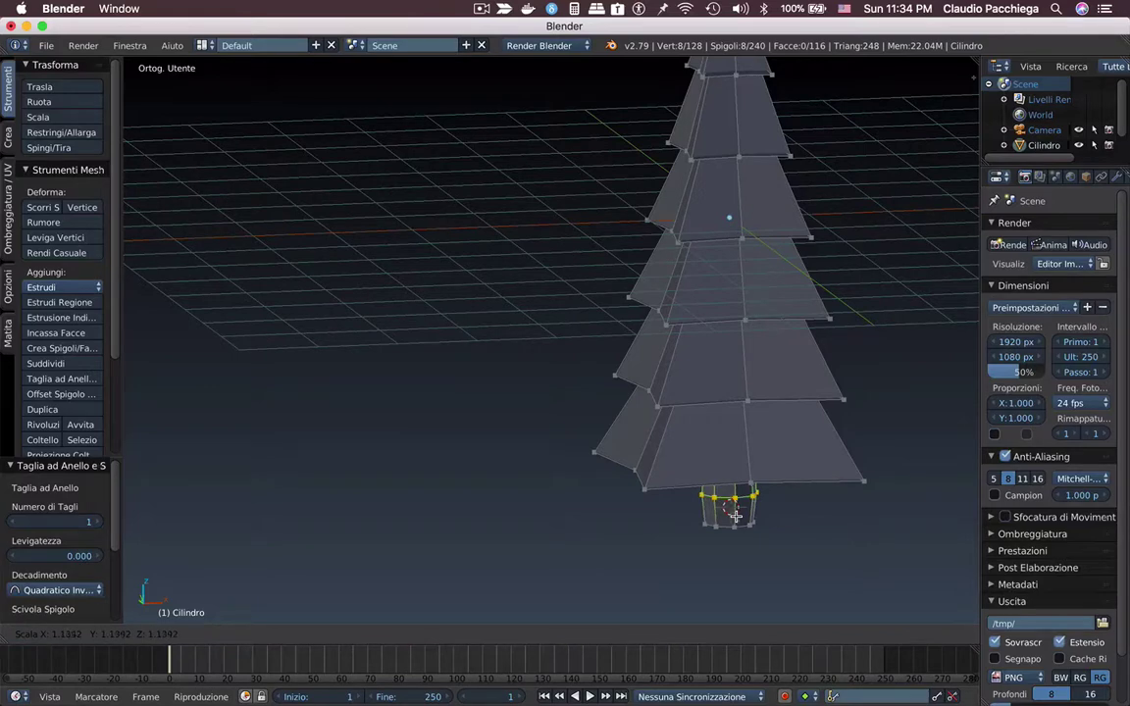
{"action": "left_click", "coordinate": [734, 517]}
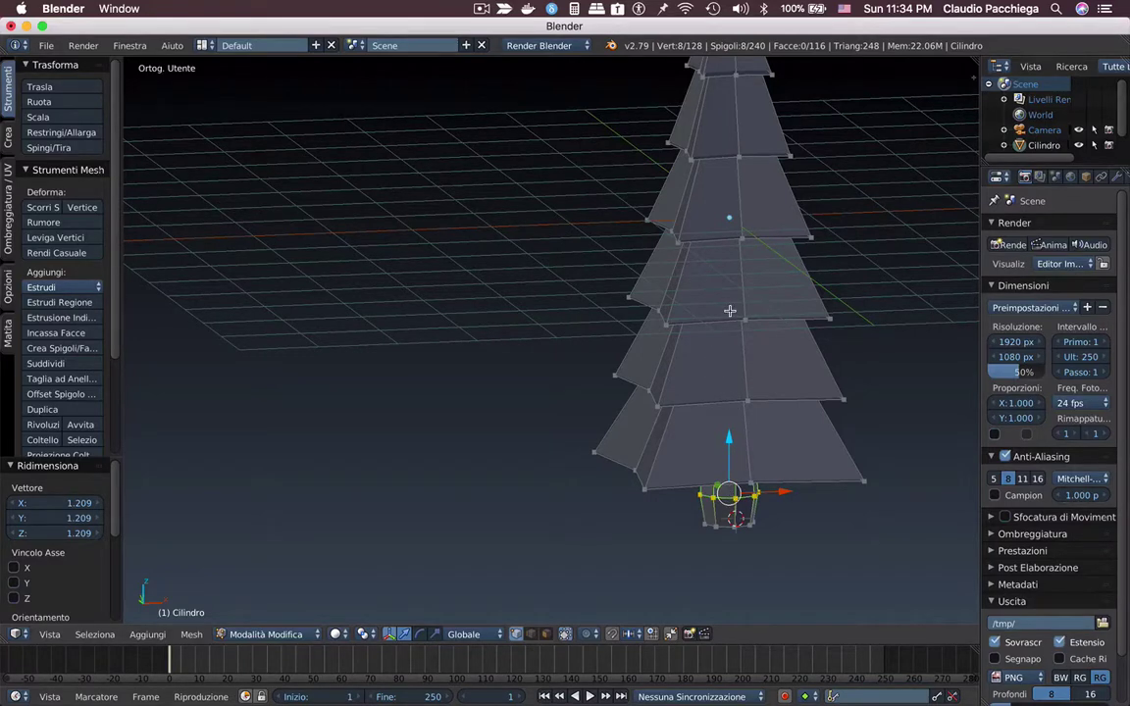
{"action": "key", "text": "Tab"}
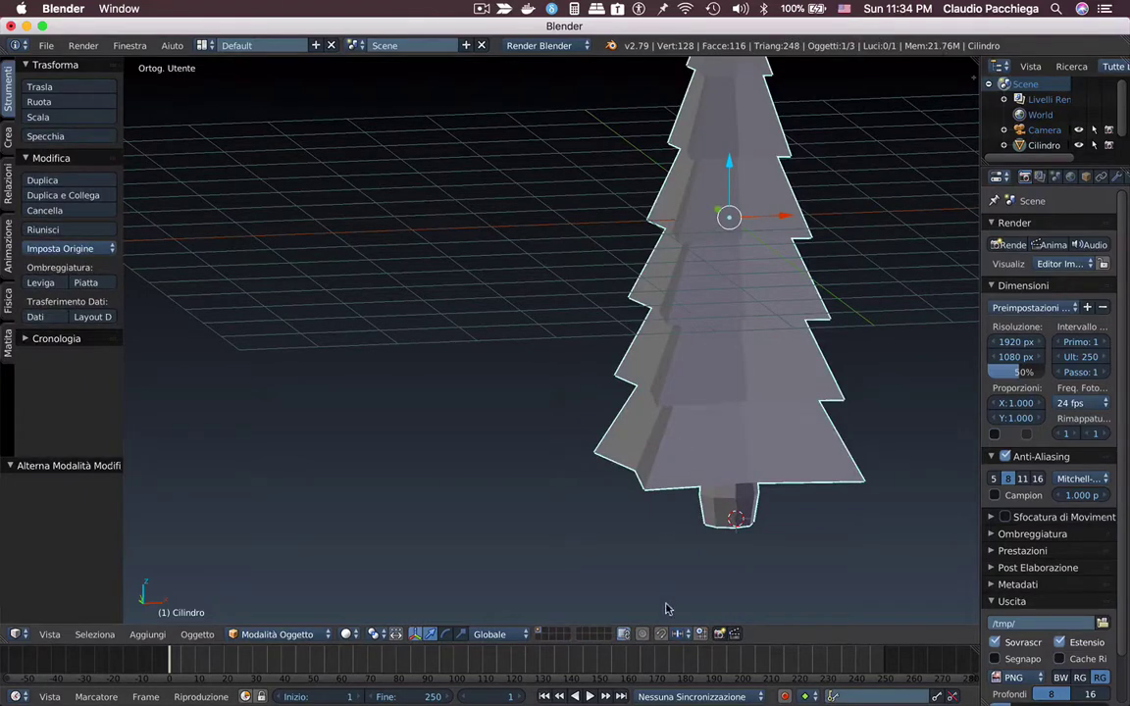
{"action": "left_click", "coordinate": [643, 635]}
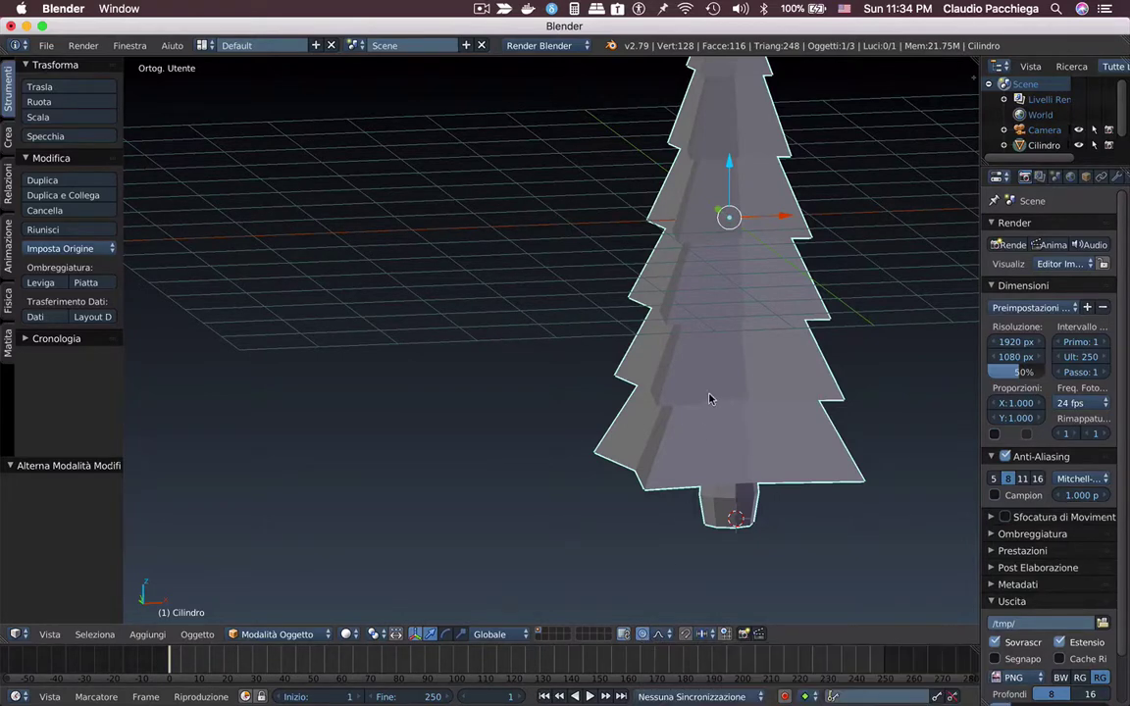
Pick a foliage vertex and select linked to grab all foliage tiers, then widen the properties panel.
{"action": "key", "text": "Tab"}
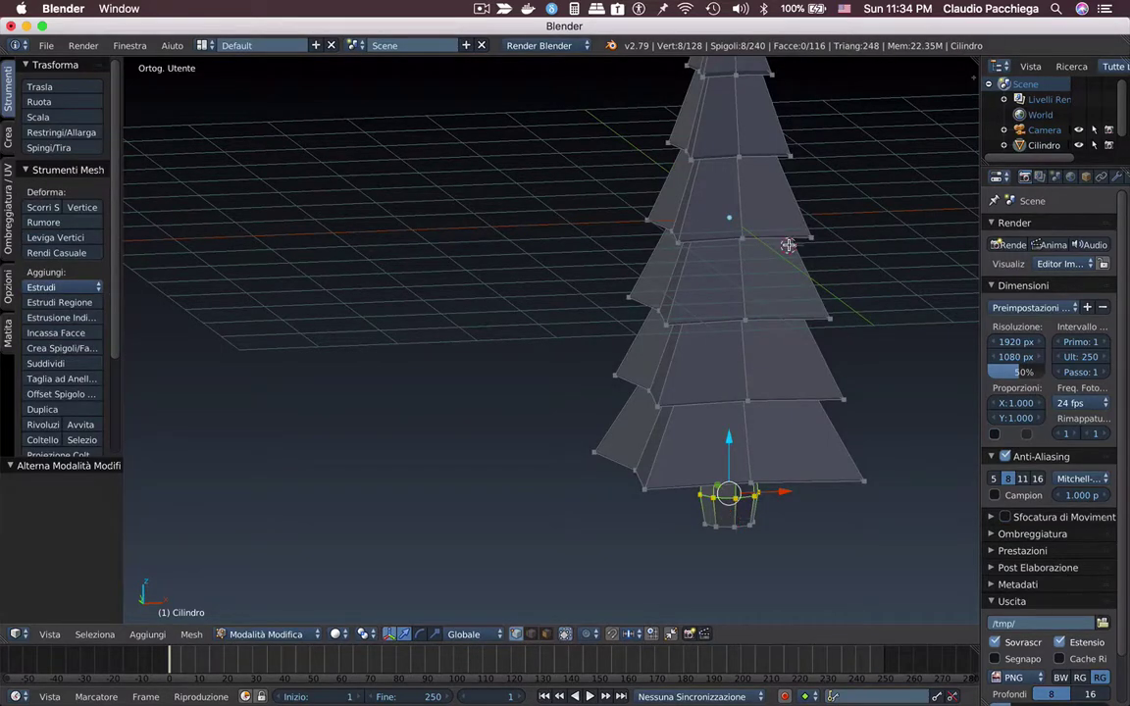
{"action": "key", "text": "a"}
{"action": "left_click", "coordinate": [787, 244]}
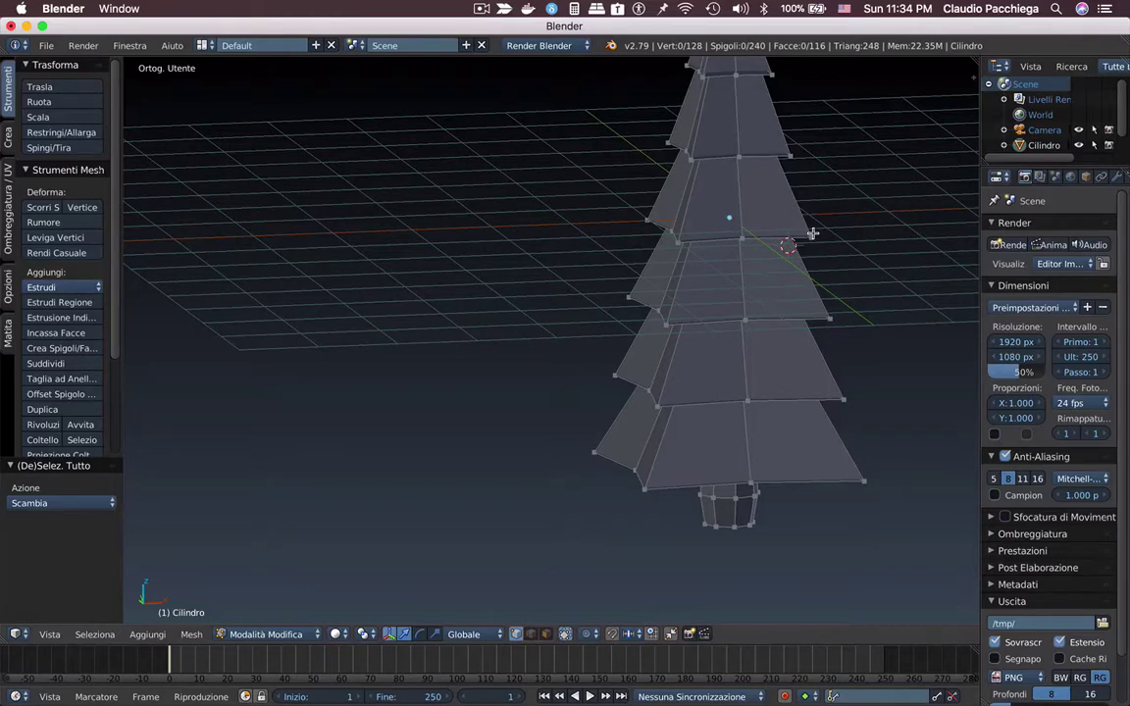
{"action": "right_click", "coordinate": [812, 233]}
{"action": "key", "text": "g"}
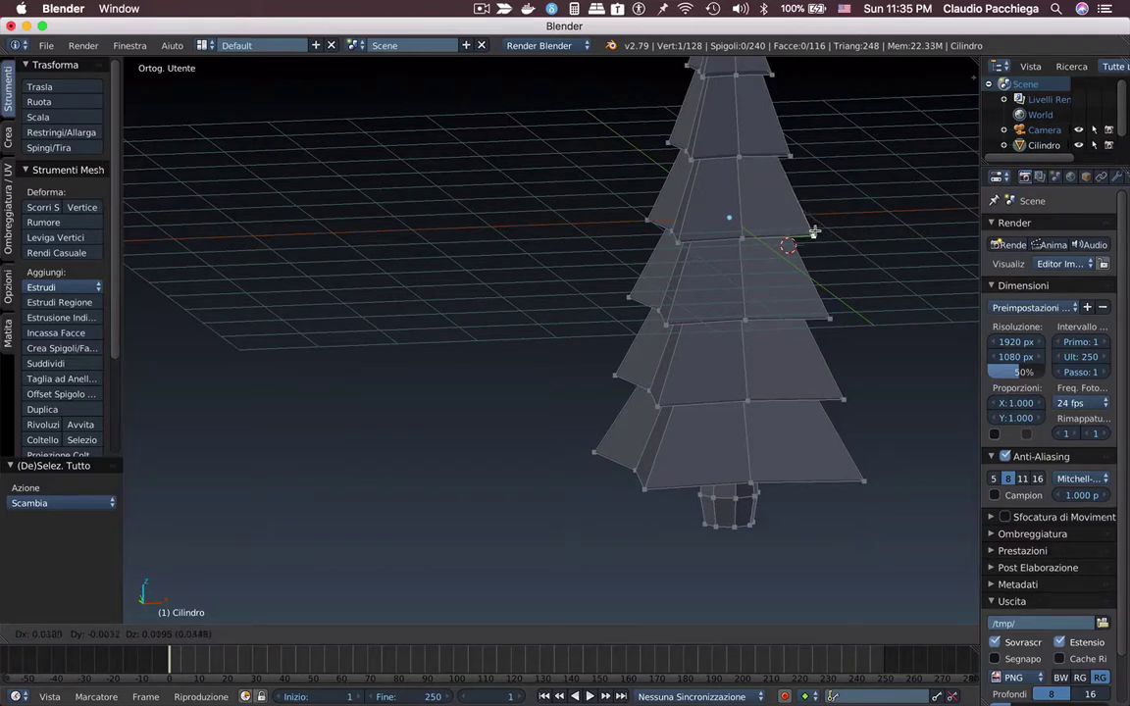
{"action": "left_click", "coordinate": [809, 232]}
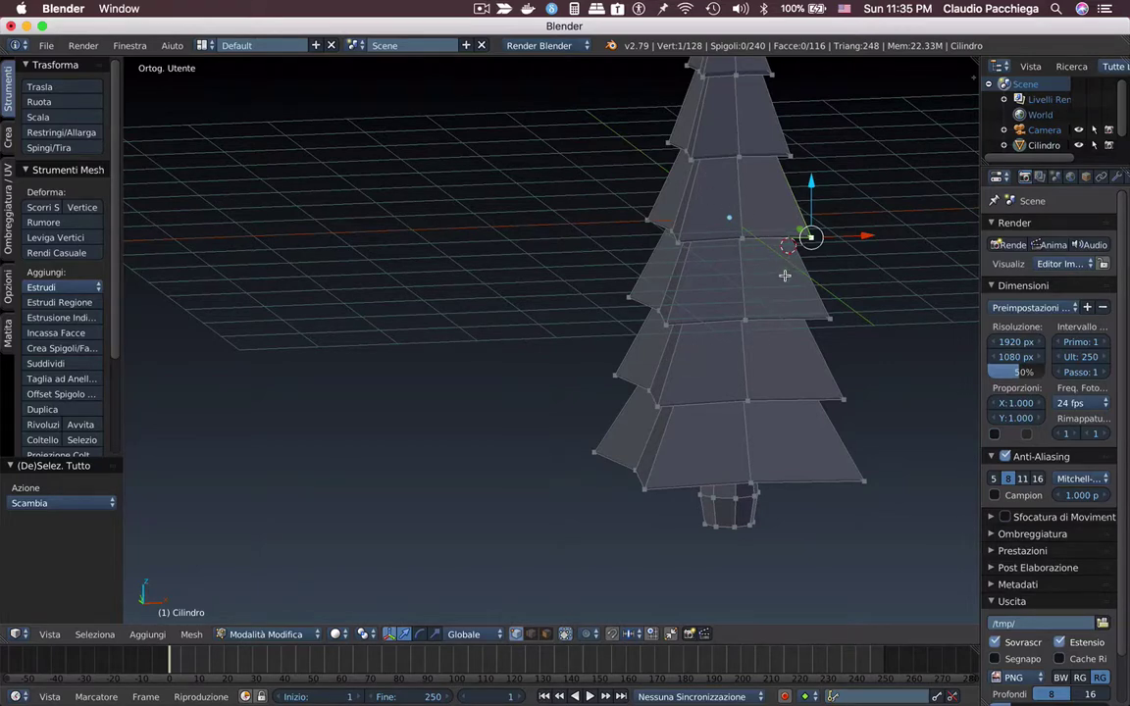
{"action": "key", "text": "l"}
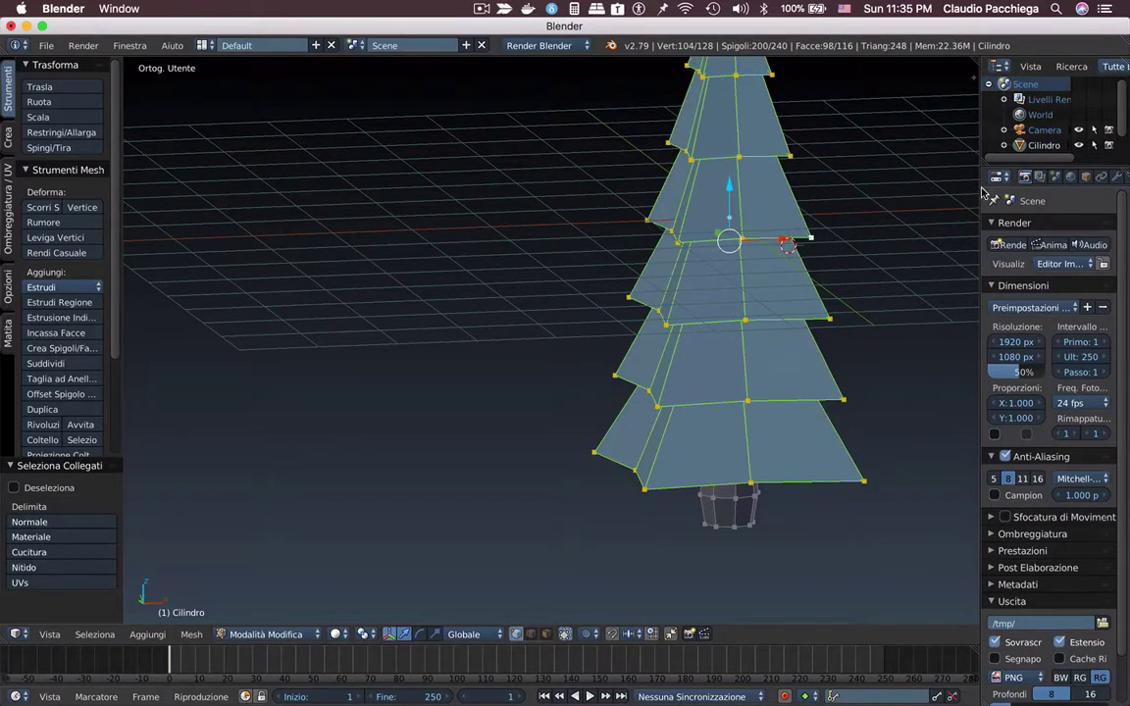
{"action": "left_click_drag", "start_coordinate": [980, 186], "coordinate": [886, 187]}
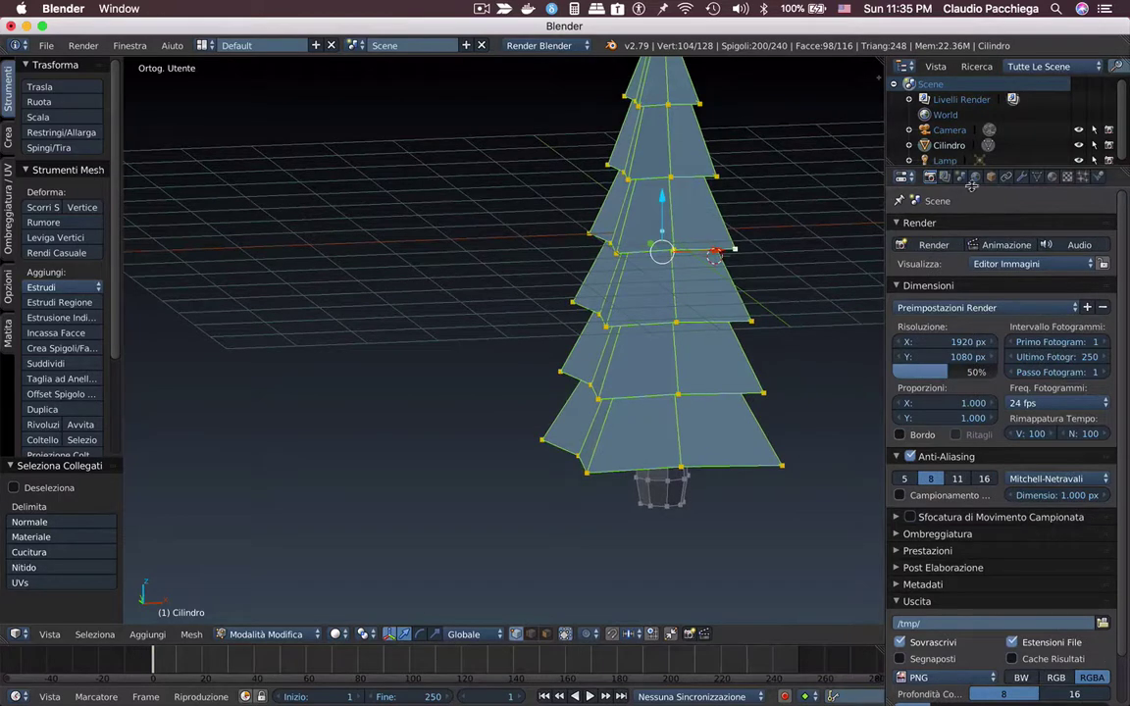
Add a new material with green diffuse (0.064, 0.800, 0.005), then select only the trunk.
{"action": "left_click", "coordinate": [1051, 177]}
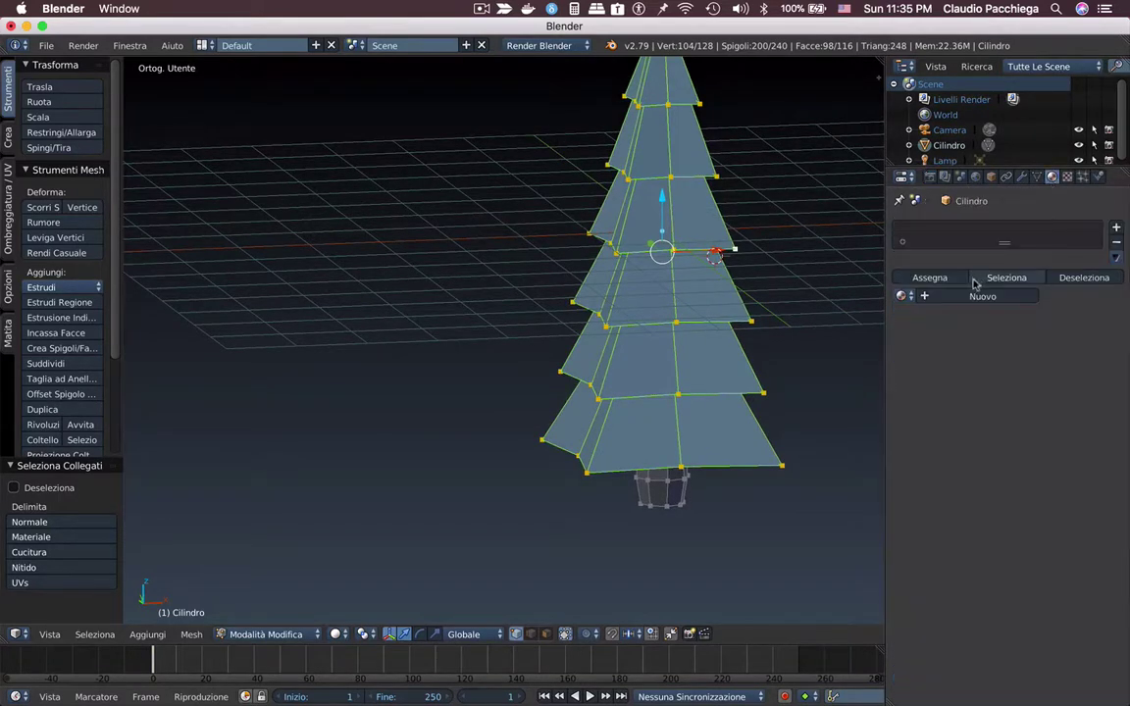
{"action": "left_click", "coordinate": [940, 297]}
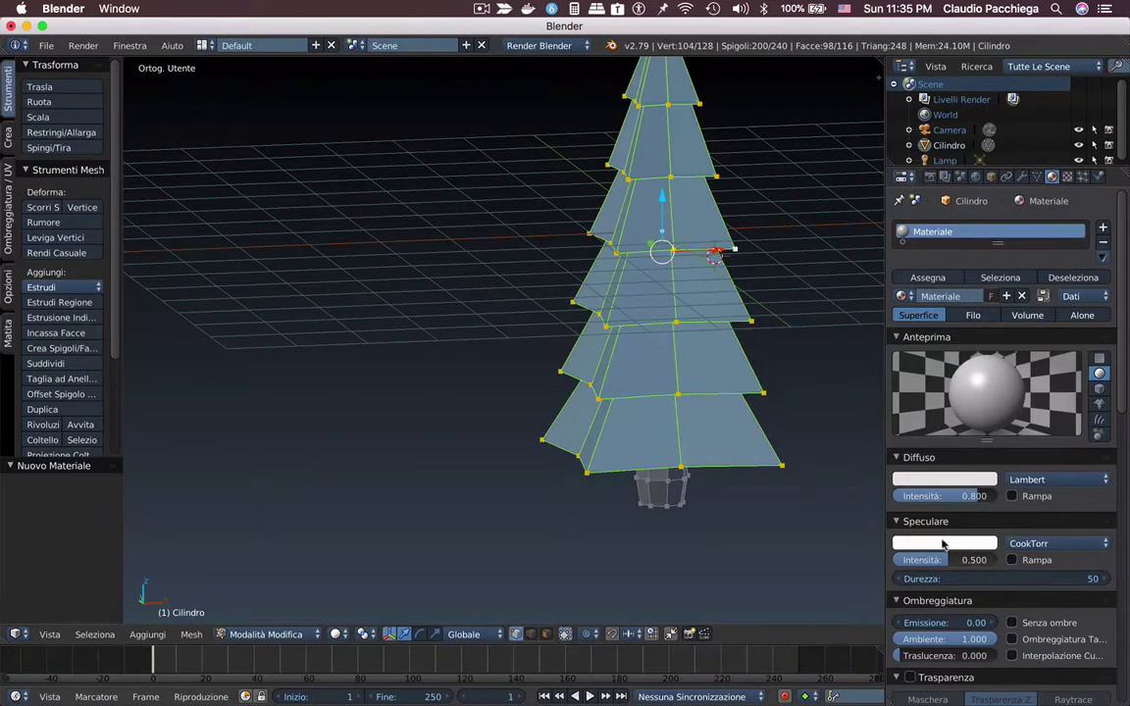
{"action": "left_click", "coordinate": [917, 479]}
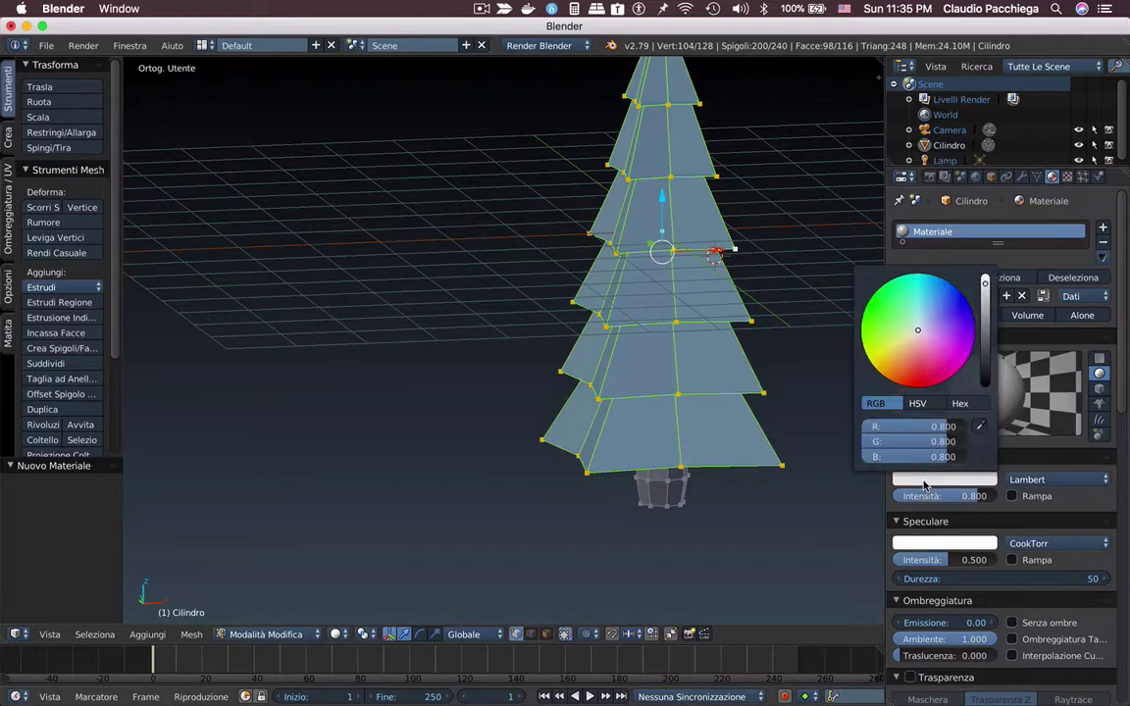
{"action": "left_click_drag", "start_coordinate": [919, 360], "coordinate": [865, 316]}
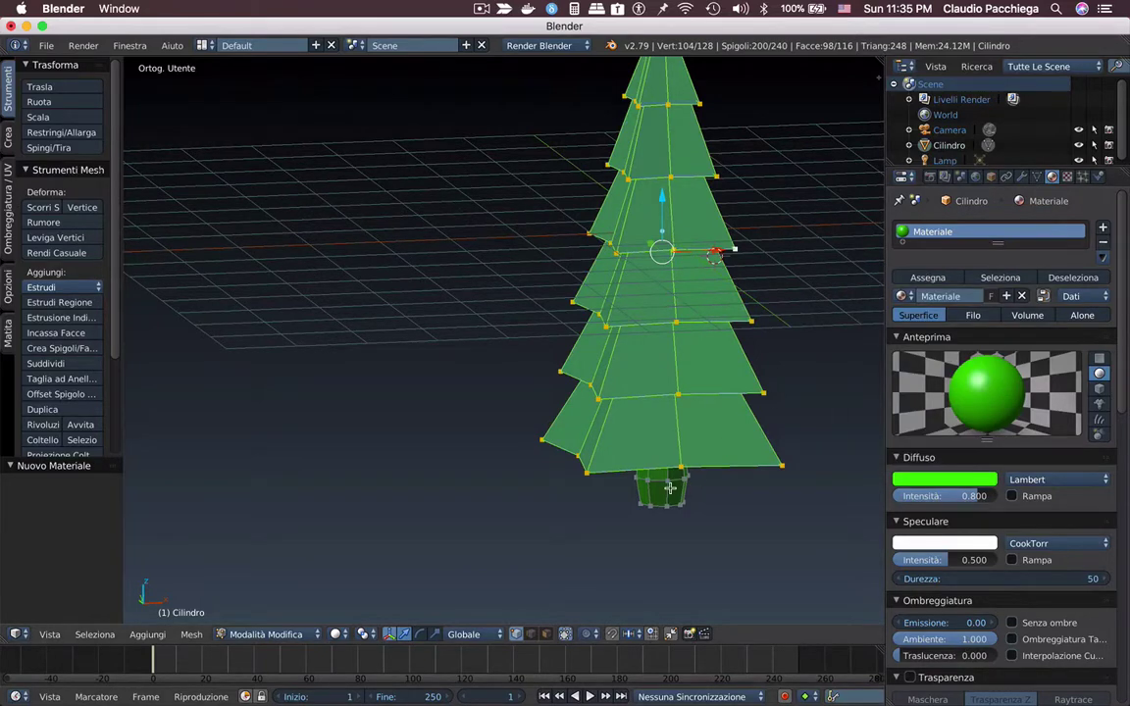
{"action": "key", "text": "a"}
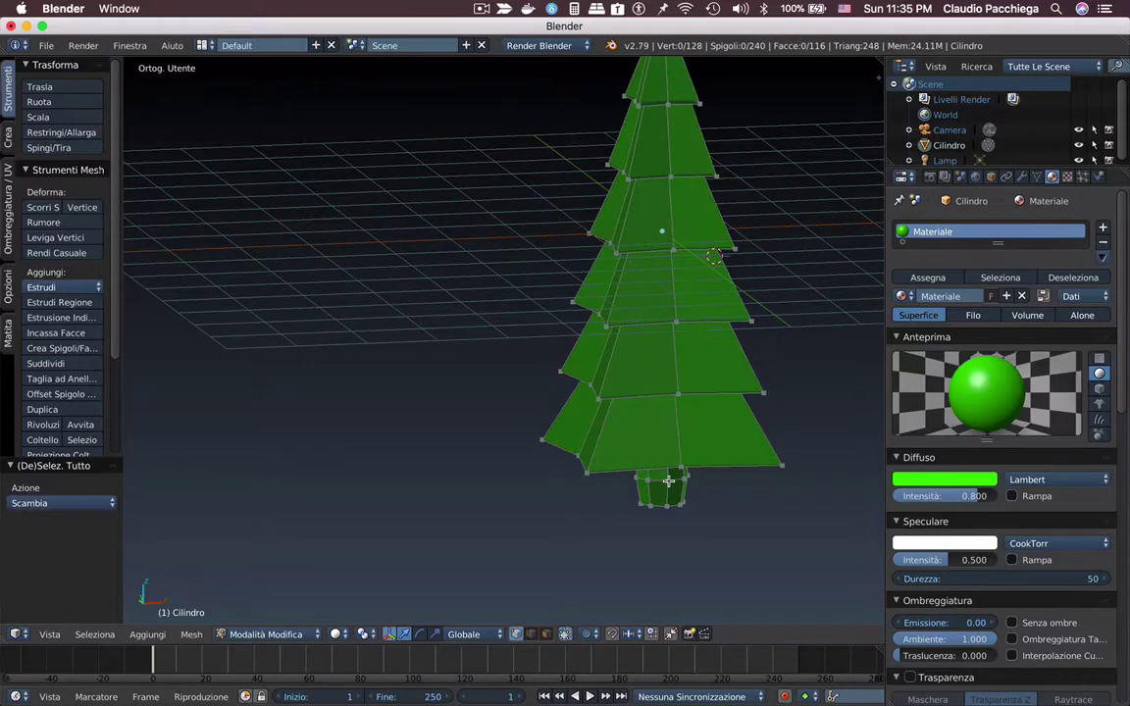
{"action": "key", "text": "l"}
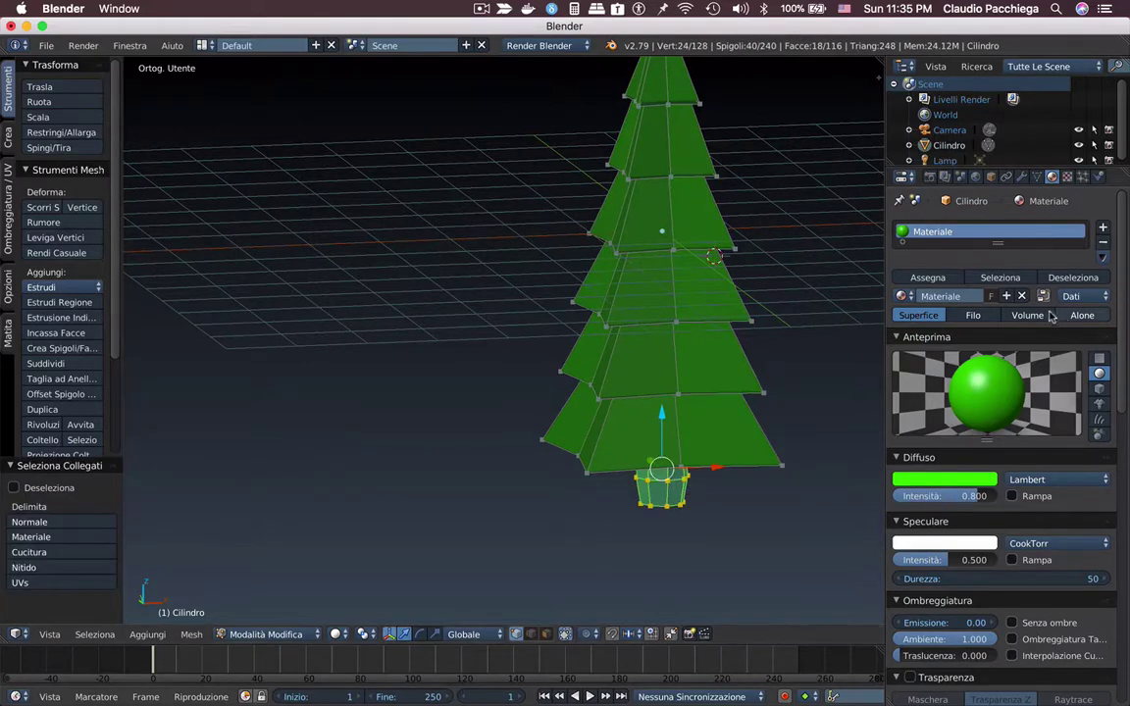
Add a second material slot with dark brown diffuse (0.072, 0.035, 0.014), assign it to the trunk.
{"action": "left_click_drag", "start_coordinate": [1002, 244], "coordinate": [997, 289]}
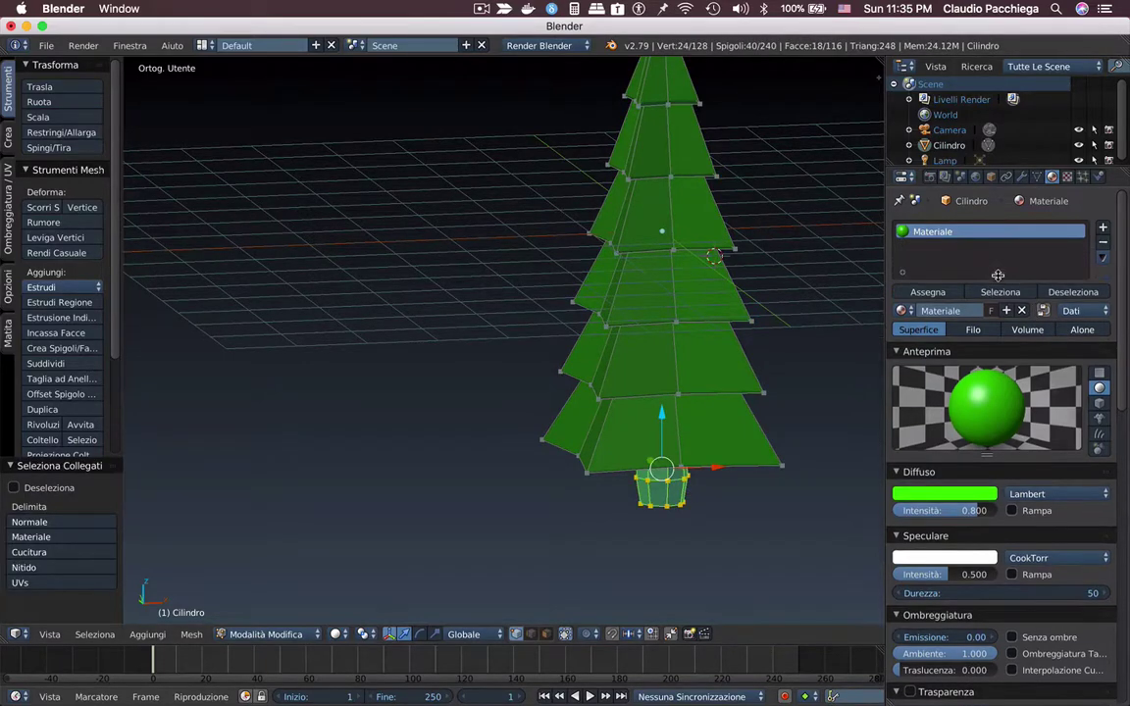
{"action": "left_click", "coordinate": [1102, 227]}
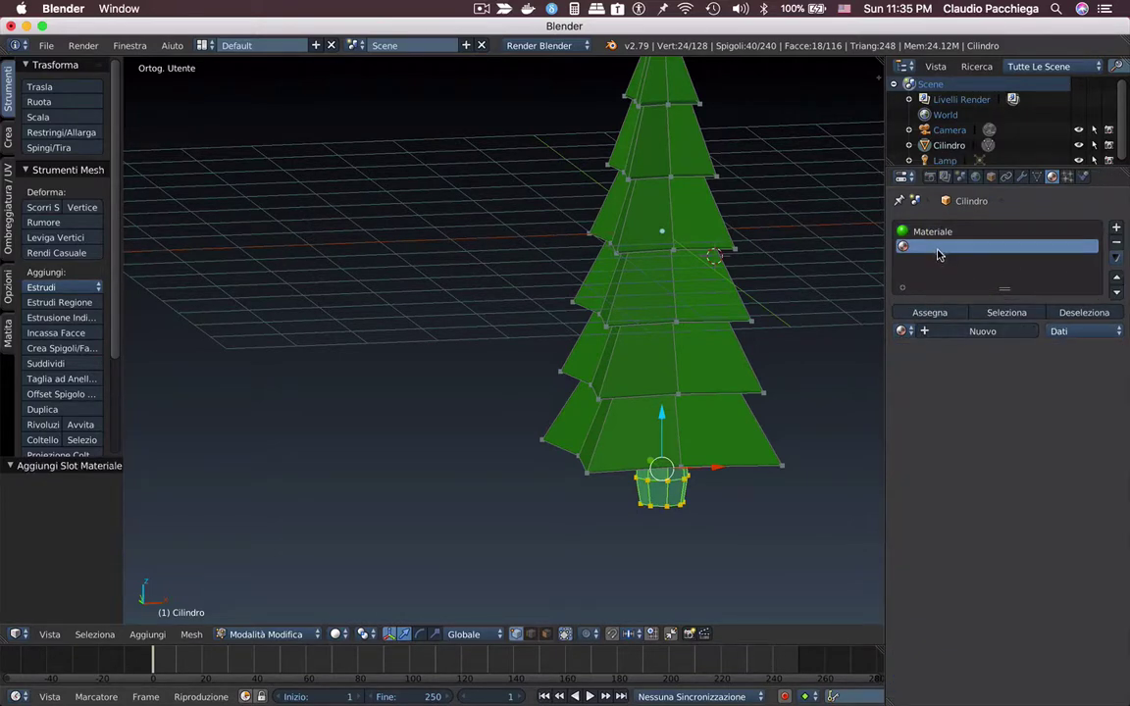
{"action": "left_click", "coordinate": [973, 330]}
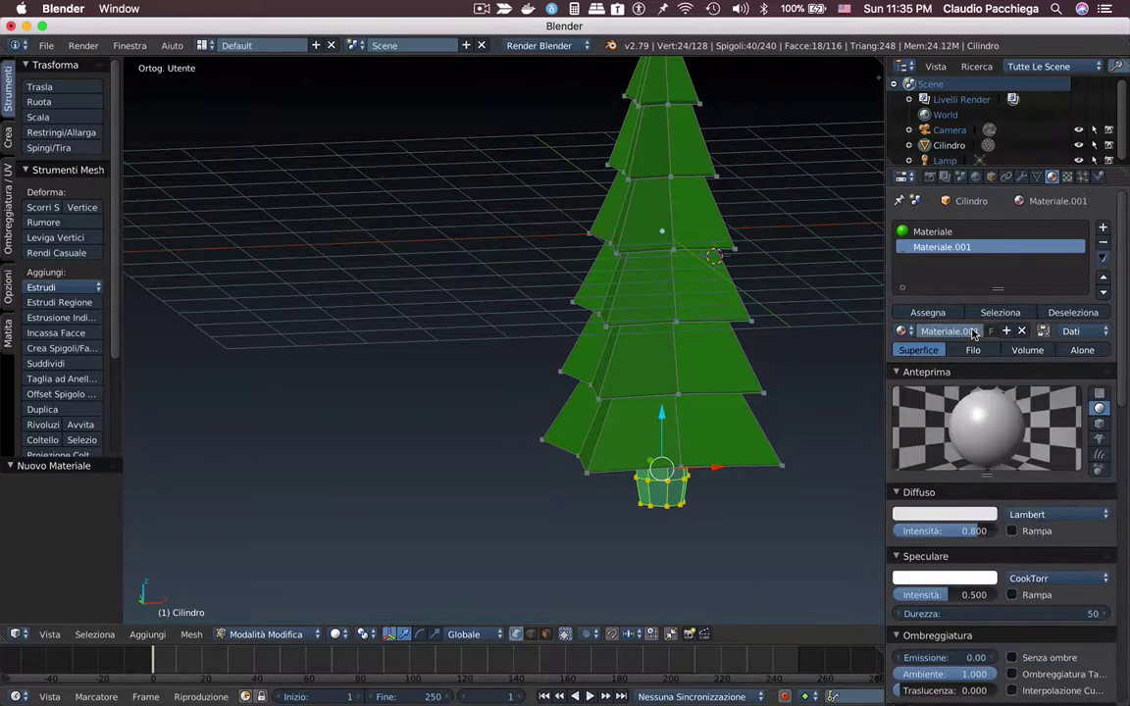
{"action": "left_click", "coordinate": [929, 517]}
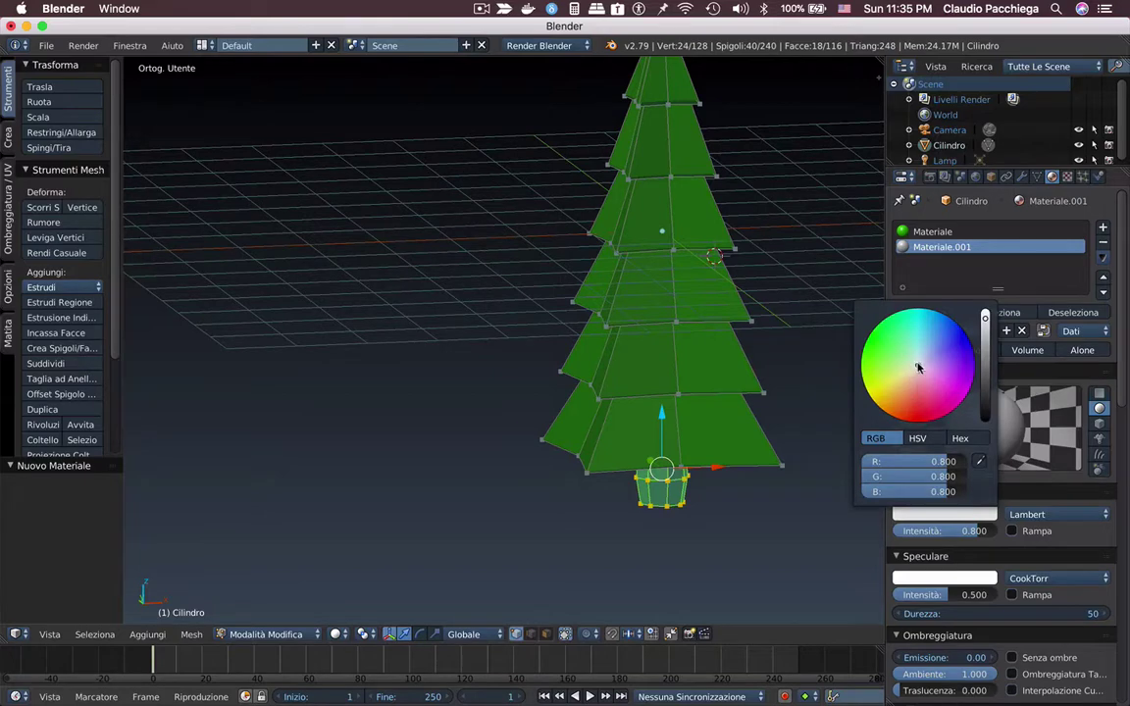
{"action": "left_click", "coordinate": [908, 383]}
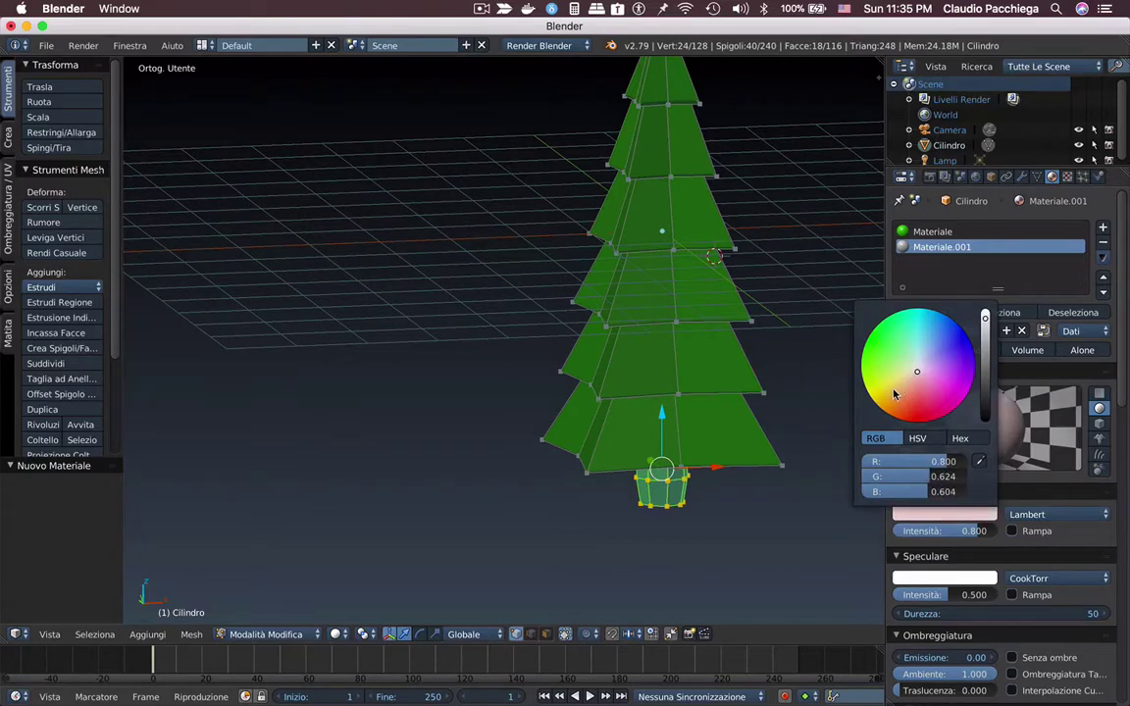
{"action": "left_click", "coordinate": [901, 395]}
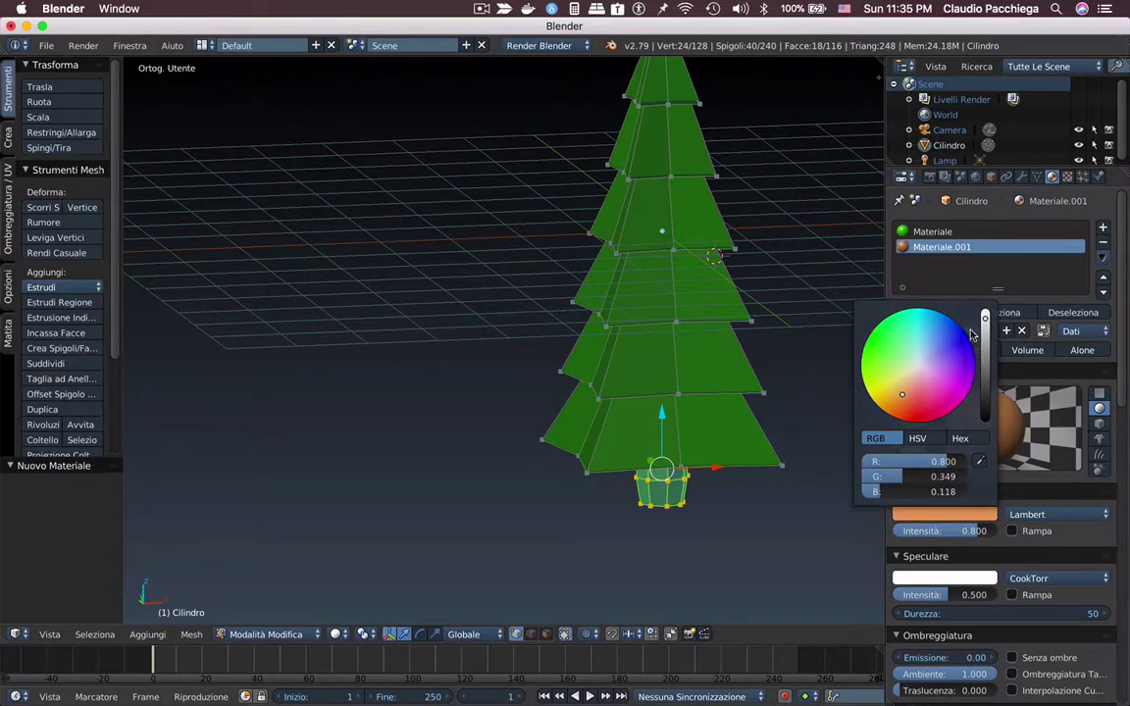
{"action": "left_click_drag", "start_coordinate": [985, 321], "coordinate": [985, 389]}
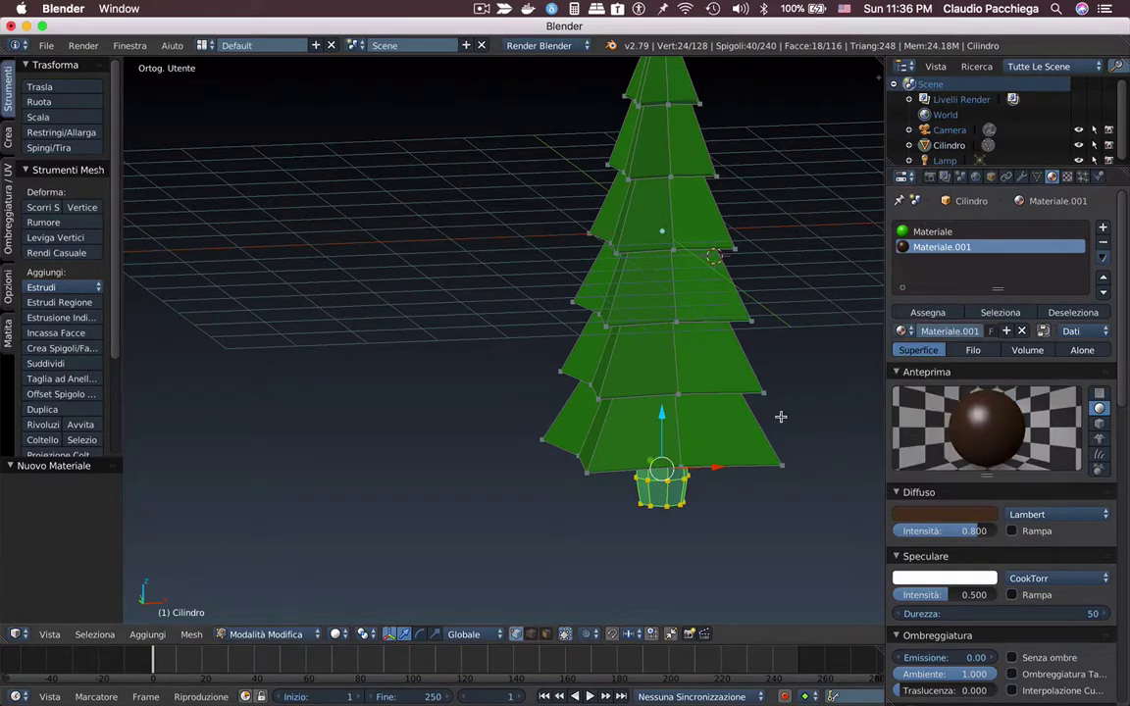
{"action": "left_click", "coordinate": [926, 313]}
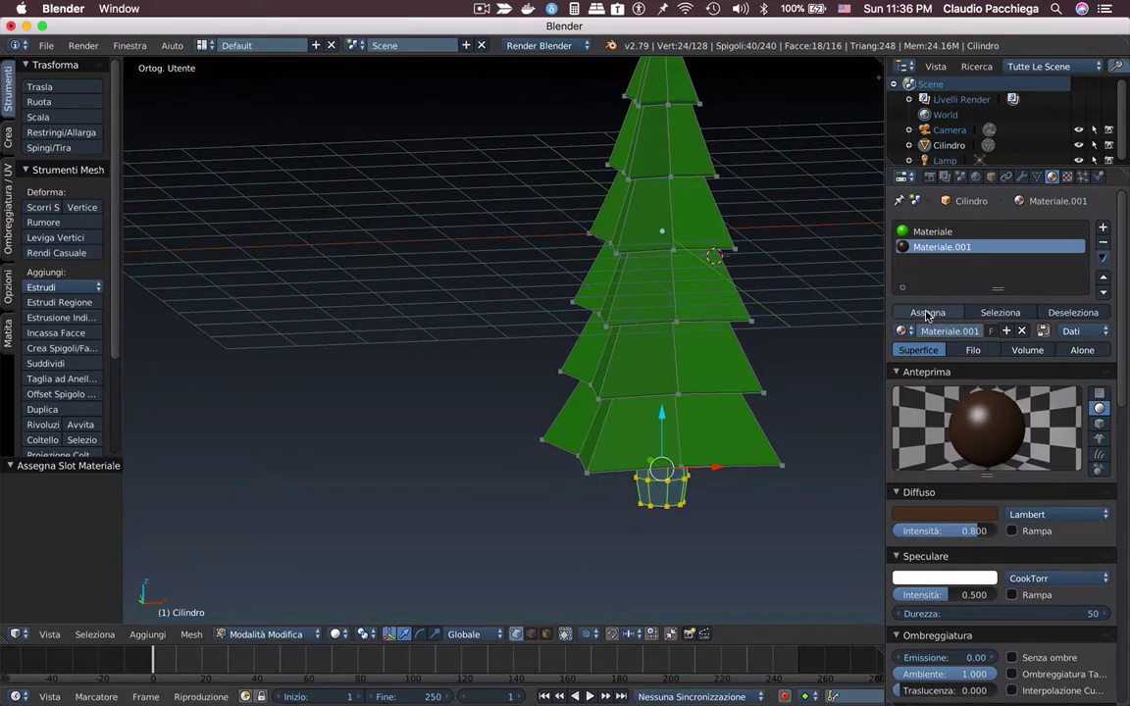
{"action": "left_click", "coordinate": [690, 491]}
{"action": "key", "text": "Tab"}
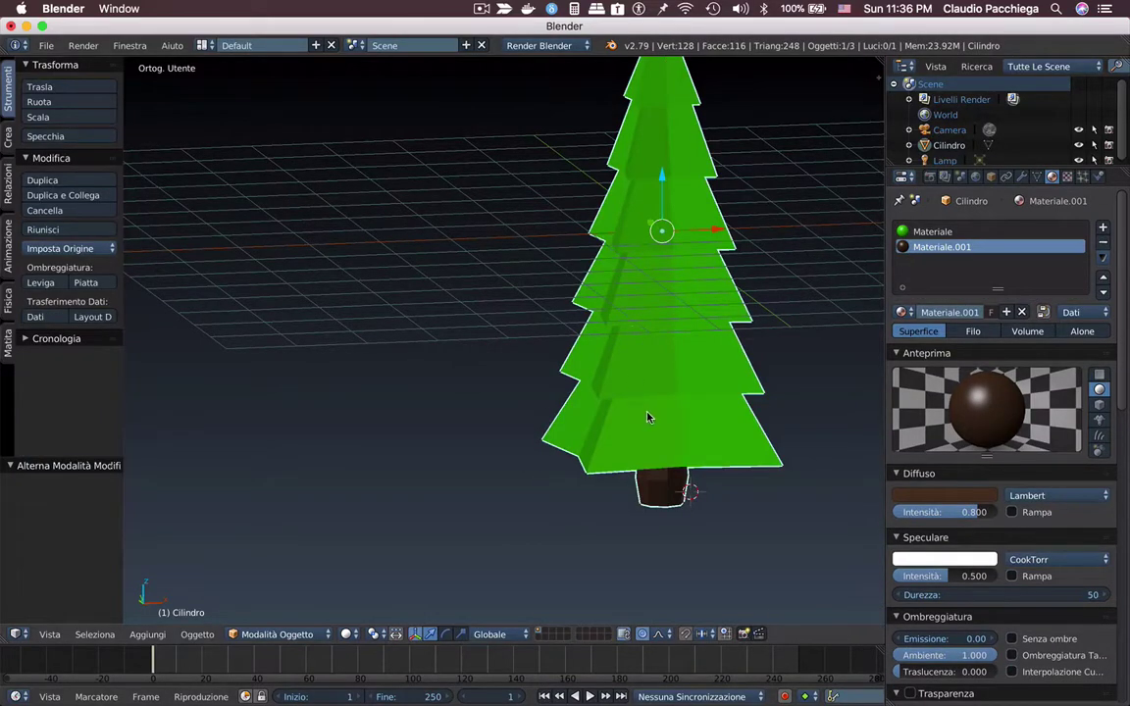
Orbit to a front view of the finished tree, then switch to Chrome.
{"action": "mouse_move", "coordinate": [661, 409]}
{"action": "middle_mouse_down"}
{"action": "mouse_move", "coordinate": [728, 360]}
{"action": "mouse_move", "coordinate": [631, 396]}
{"action": "mouse_move", "coordinate": [552, 403]}
{"action": "mouse_move", "coordinate": [662, 353]}
{"action": "mouse_move", "coordinate": [598, 351]}
{"action": "mouse_move", "coordinate": [590, 359]}
{"action": "mouse_move", "coordinate": [600, 381]}
{"action": "mouse_move", "coordinate": [638, 409]}
{"action": "mouse_move", "coordinate": [706, 392]}
{"action": "mouse_move", "coordinate": [737, 404]}
{"action": "mouse_move", "coordinate": [597, 403]}
{"action": "mouse_move", "coordinate": [485, 384]}
{"action": "mouse_move", "coordinate": [519, 358]}
{"action": "mouse_move", "coordinate": [537, 408]}
{"action": "mouse_move", "coordinate": [561, 381]}
{"action": "mouse_move", "coordinate": [647, 392]}
{"action": "middle_mouse_up"}
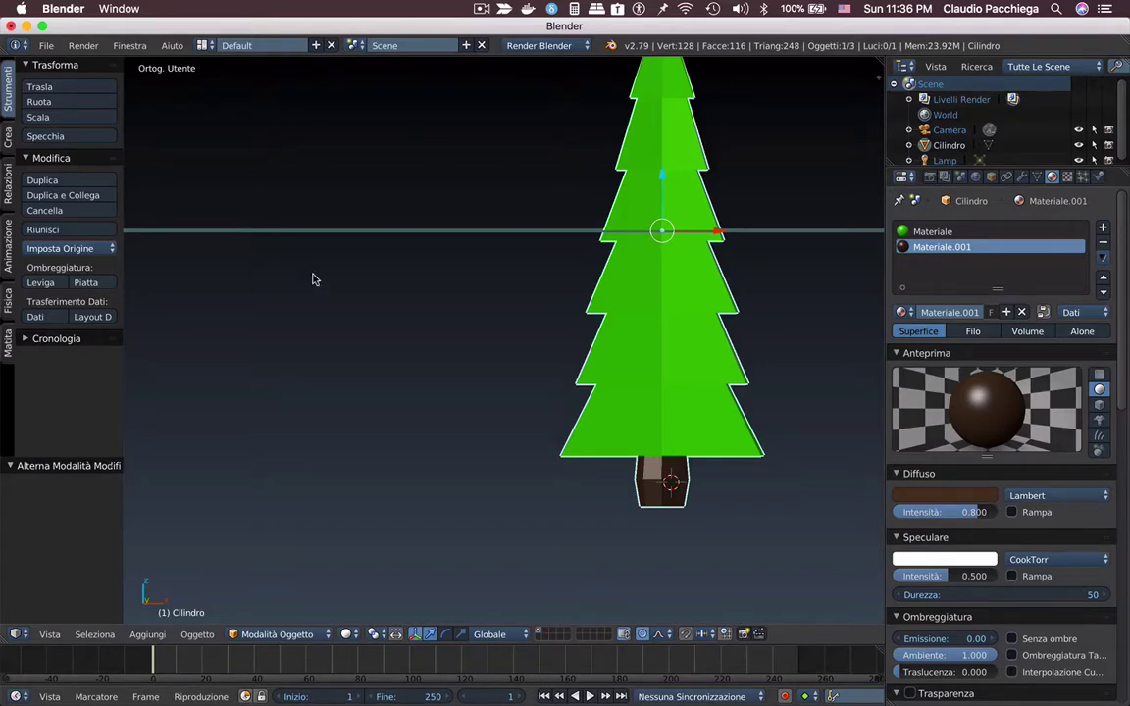
{"action": "key", "text": "super+Tab"}
{"action": "key", "text": "super+Tab"}
{"action": "key", "text": "super+Tab"}
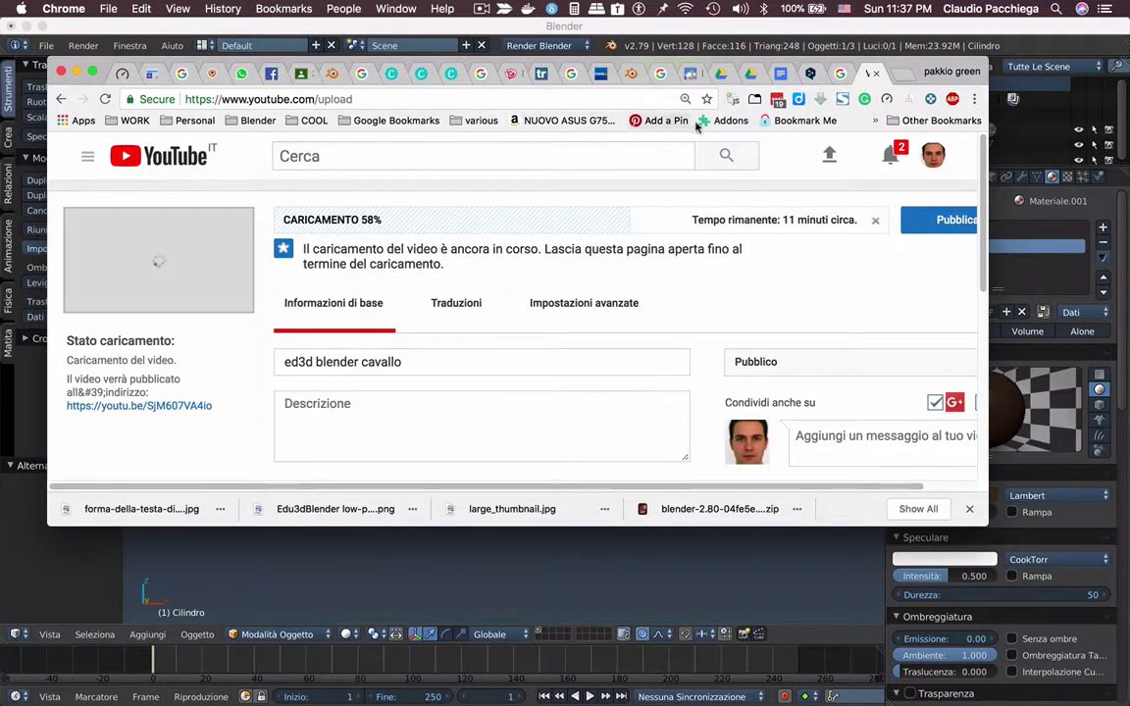
Highlight the YouTube upload notice at 58%, then minimise Chrome to reveal the Blender tree.
{"action": "mouse_move", "coordinate": [303, 249]}
{"action": "left_mouse_down"}
{"action": "mouse_move", "coordinate": [706, 249]}
{"action": "mouse_move", "coordinate": [667, 282]}
{"action": "mouse_move", "coordinate": [469, 579]}
{"action": "left_mouse_up"}
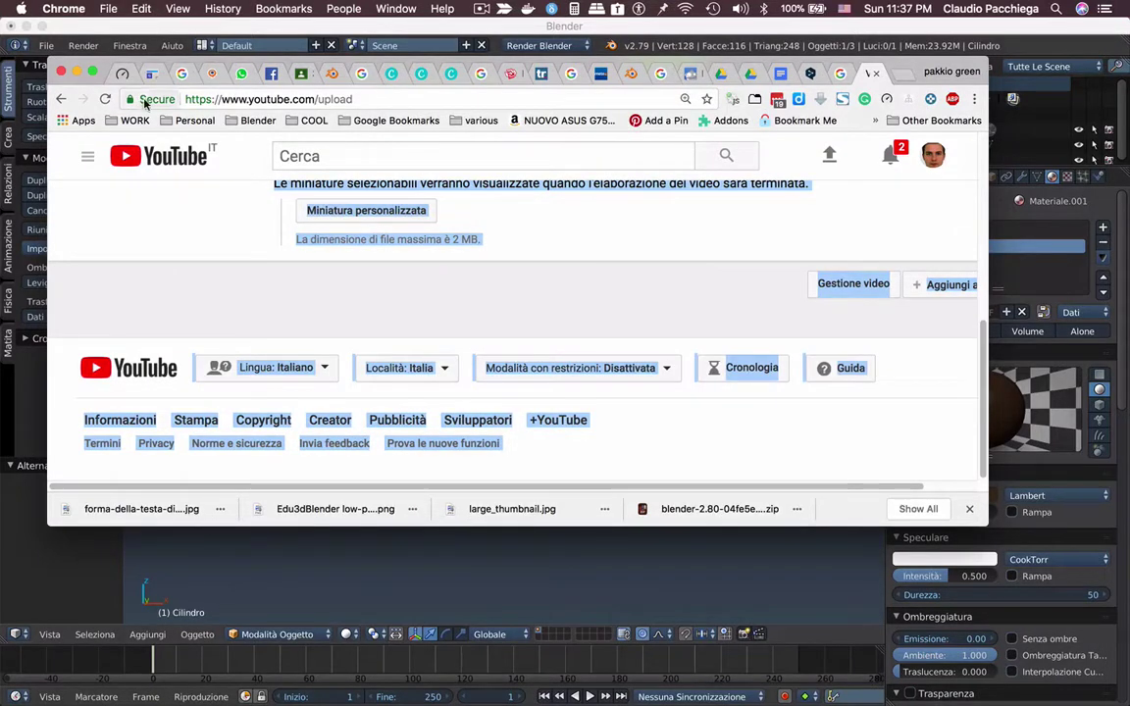
{"action": "left_click", "coordinate": [76, 72]}
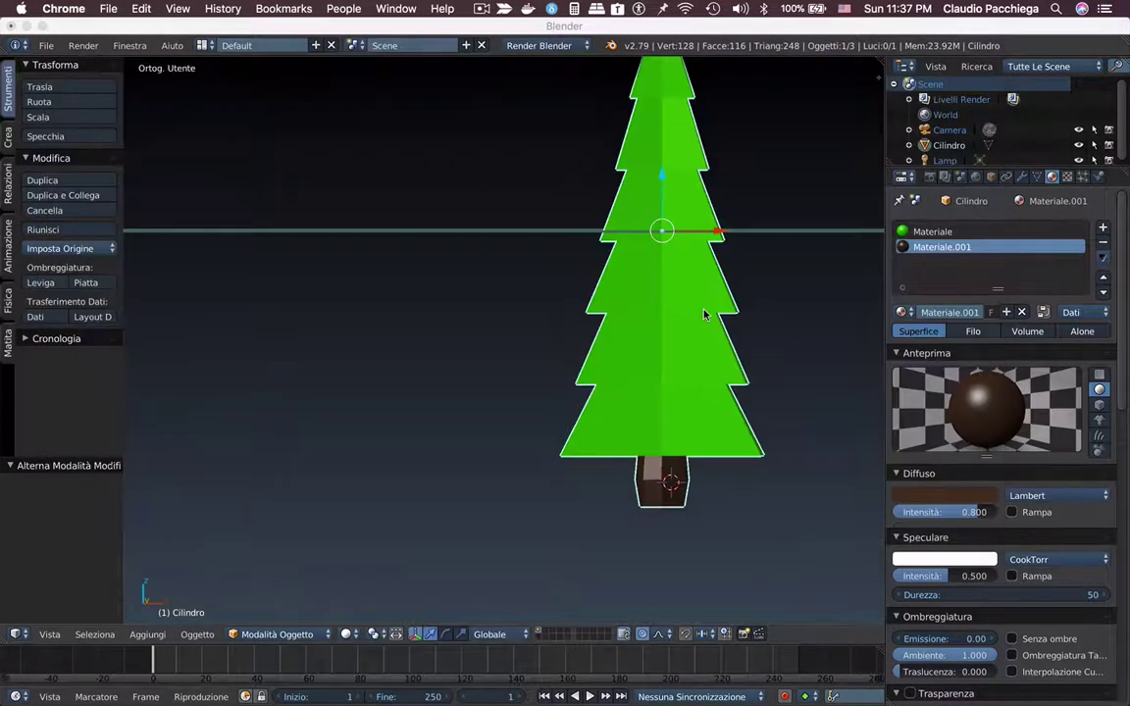